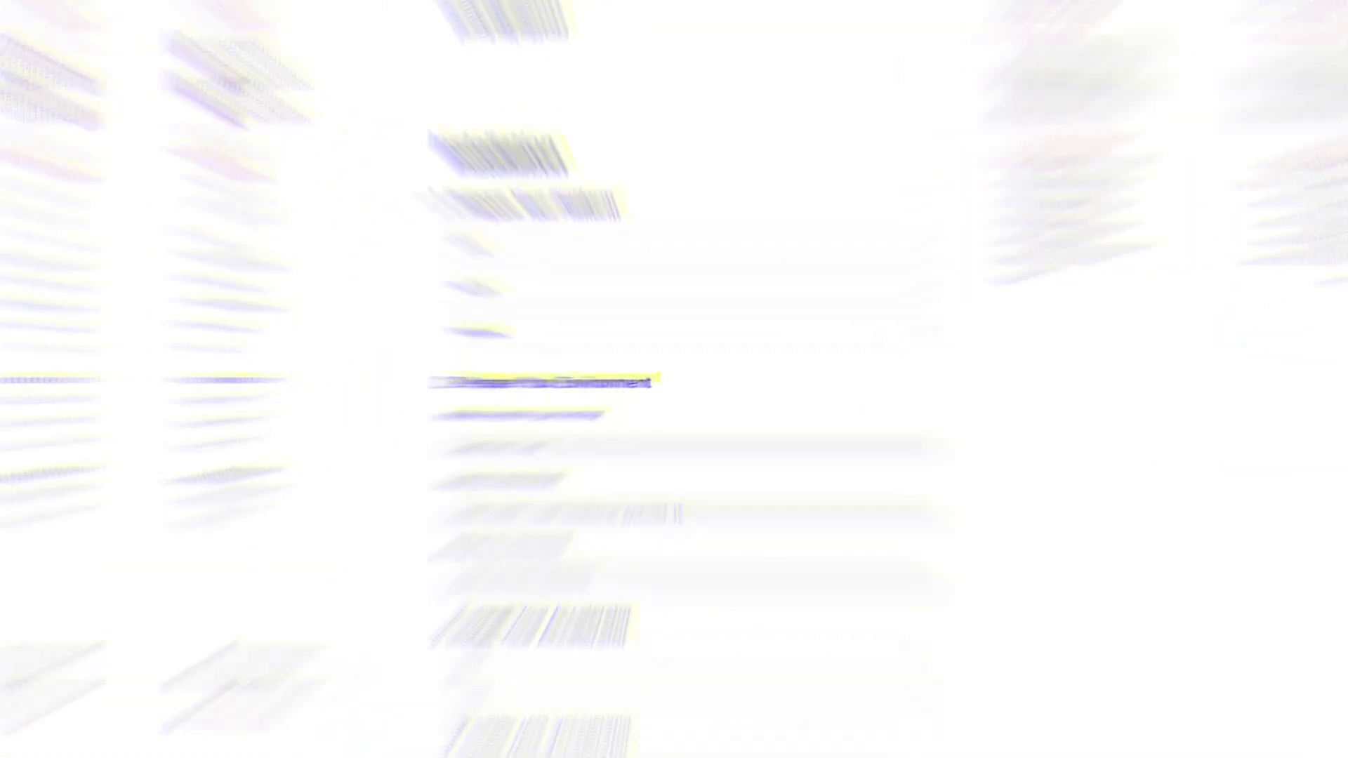
{"action": "left_click", "coordinate": [453, 204]}
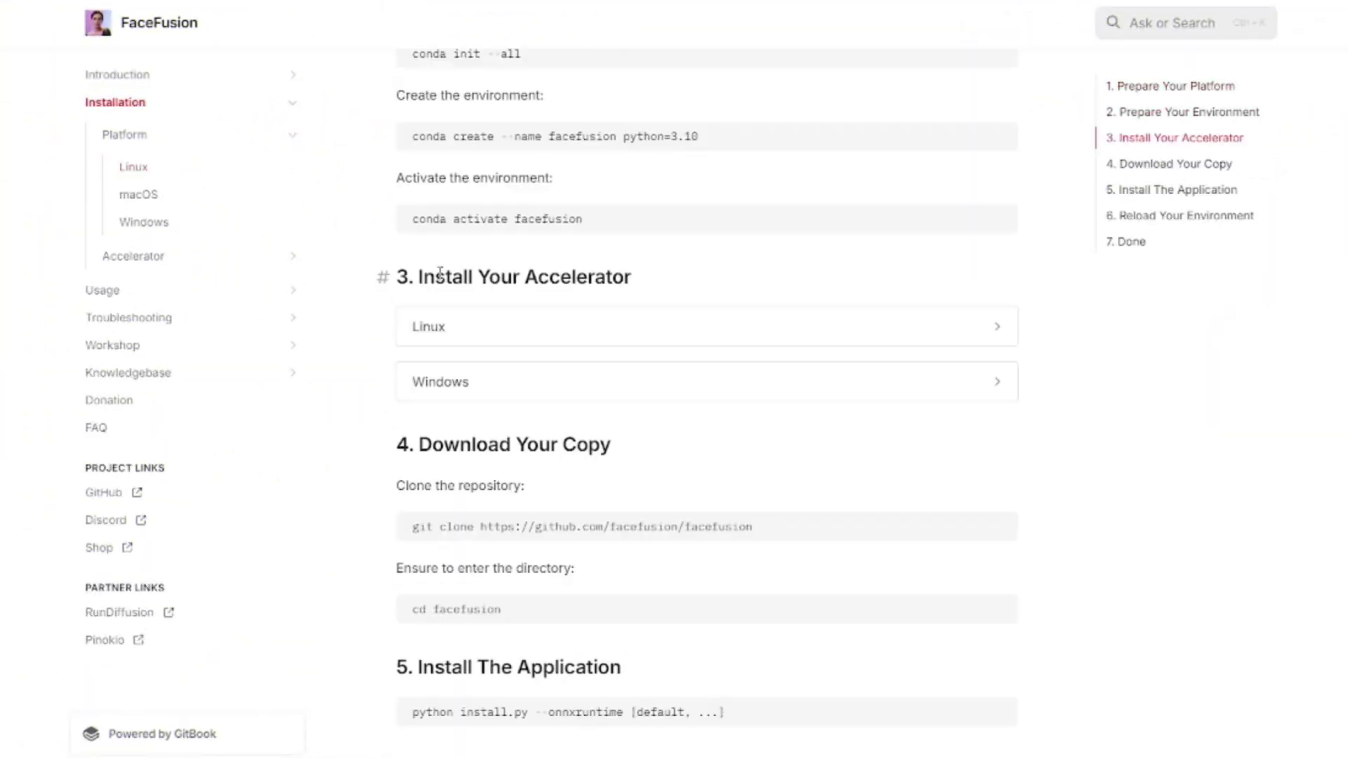
{"action": "scroll", "coordinate": [647, 583], "scroll_direction": "down", "scroll_amount": 5}
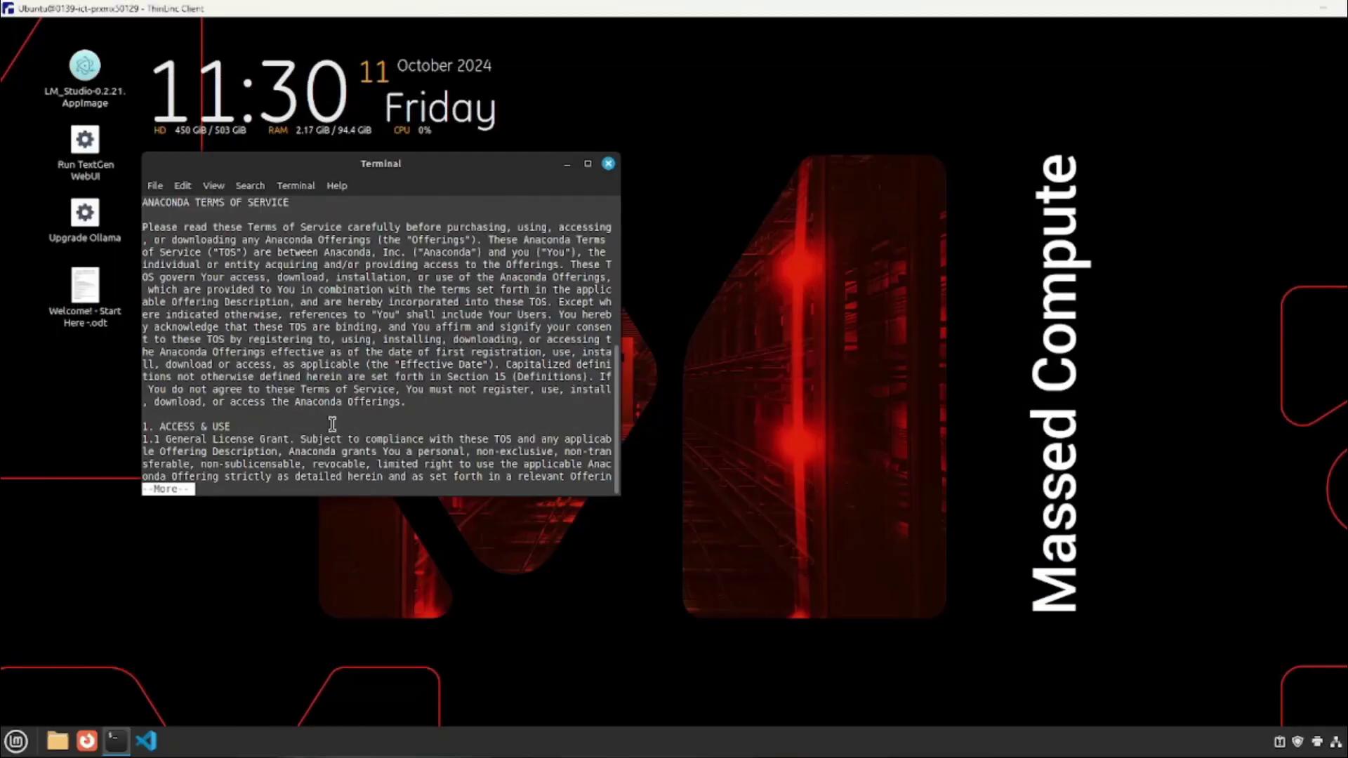
{"action": "key", "text": "space"}
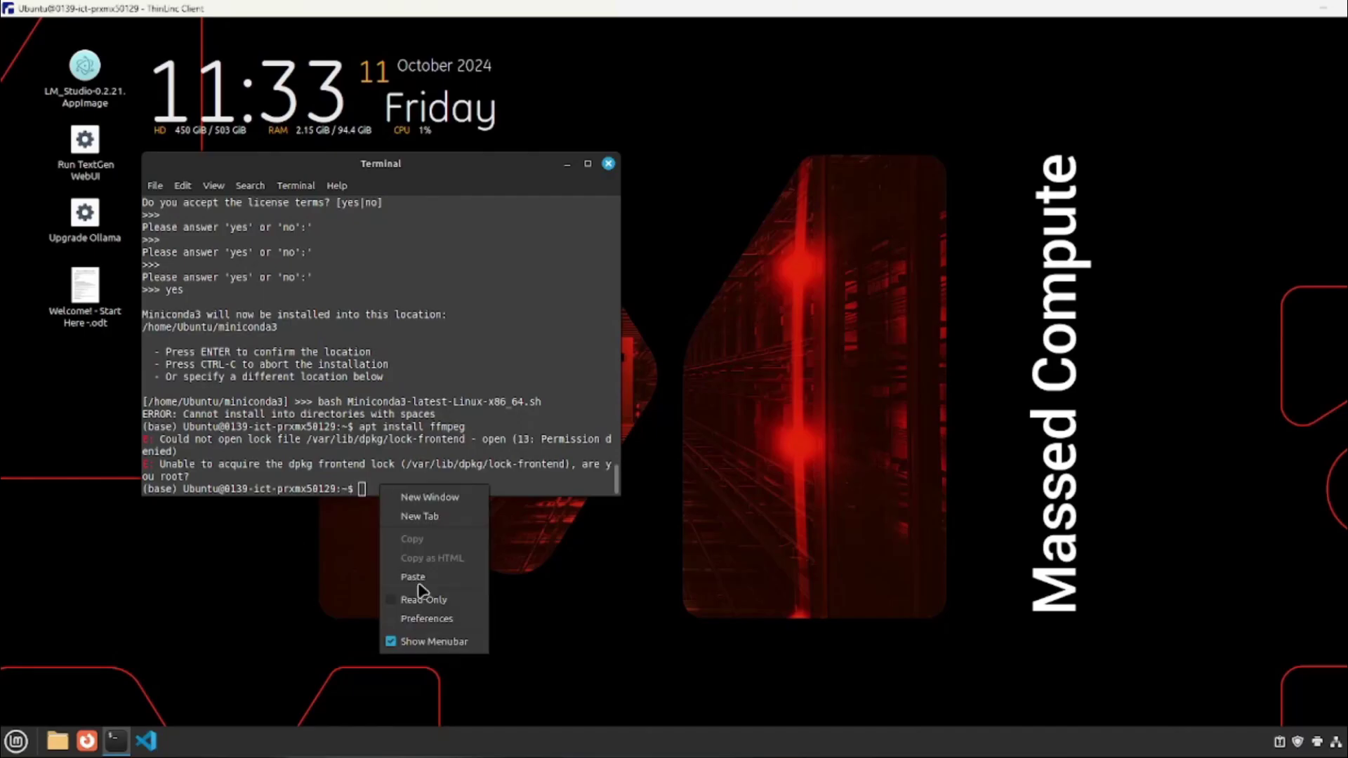
{"action": "left_click", "coordinate": [422, 578]}
{"action": "key", "text": "Return"}
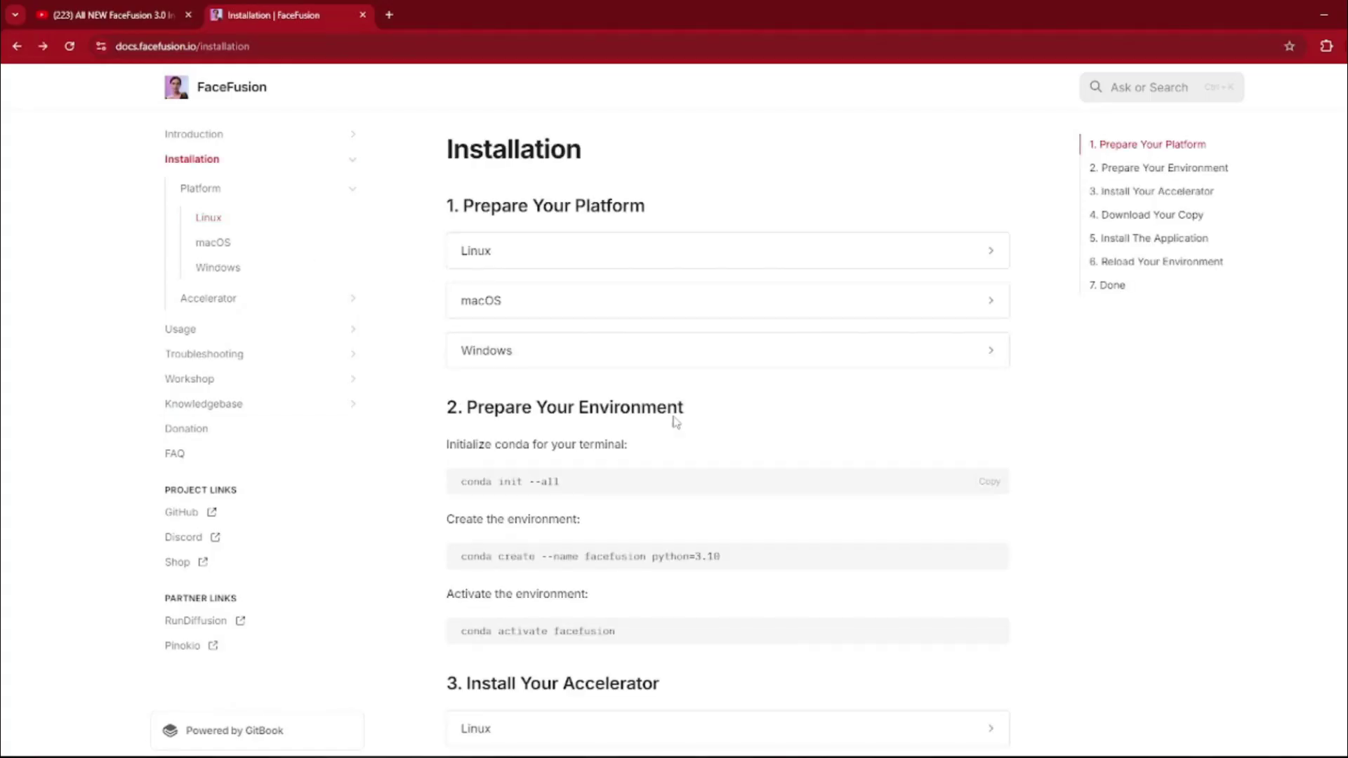
{"action": "scroll", "coordinate": [668, 422], "scroll_direction": "down", "scroll_amount": 2}
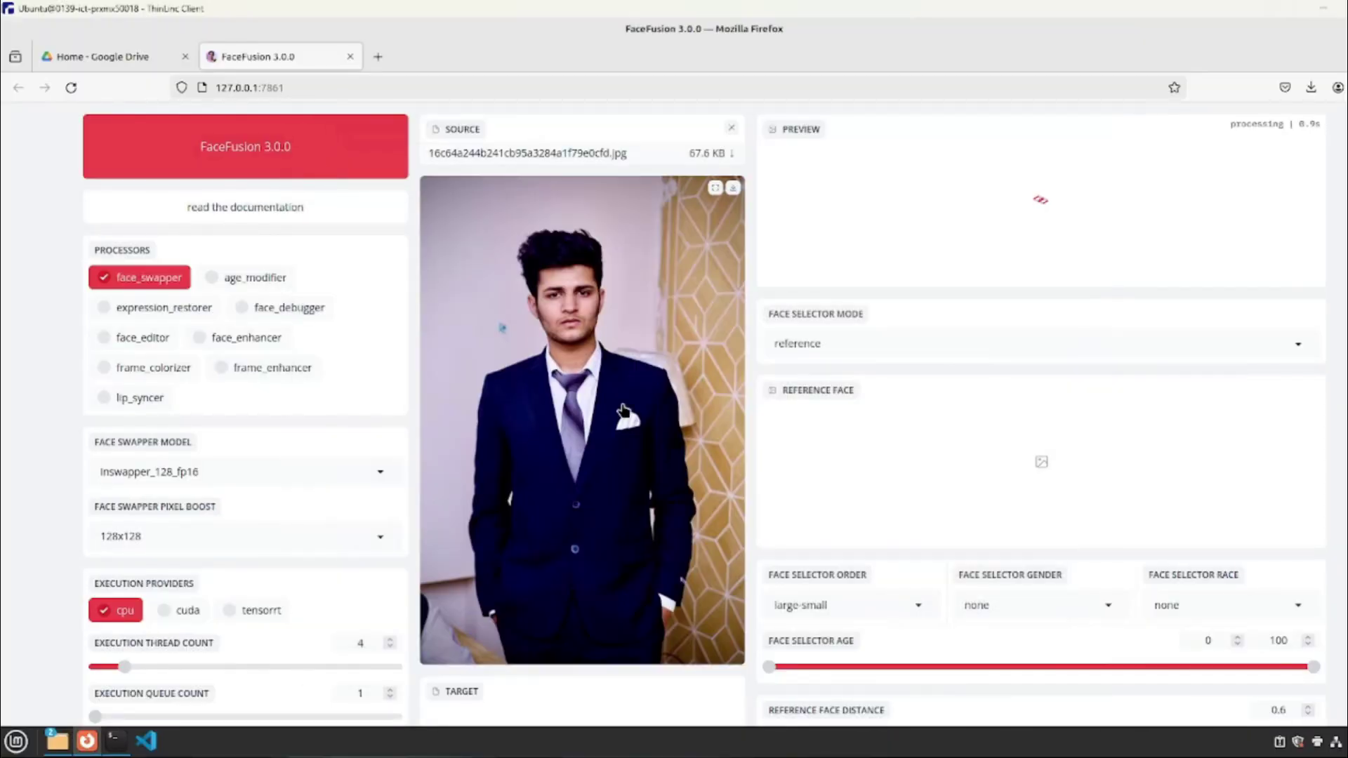
{"action": "scroll", "coordinate": [593, 464], "scroll_direction": "down", "scroll_amount": 5}
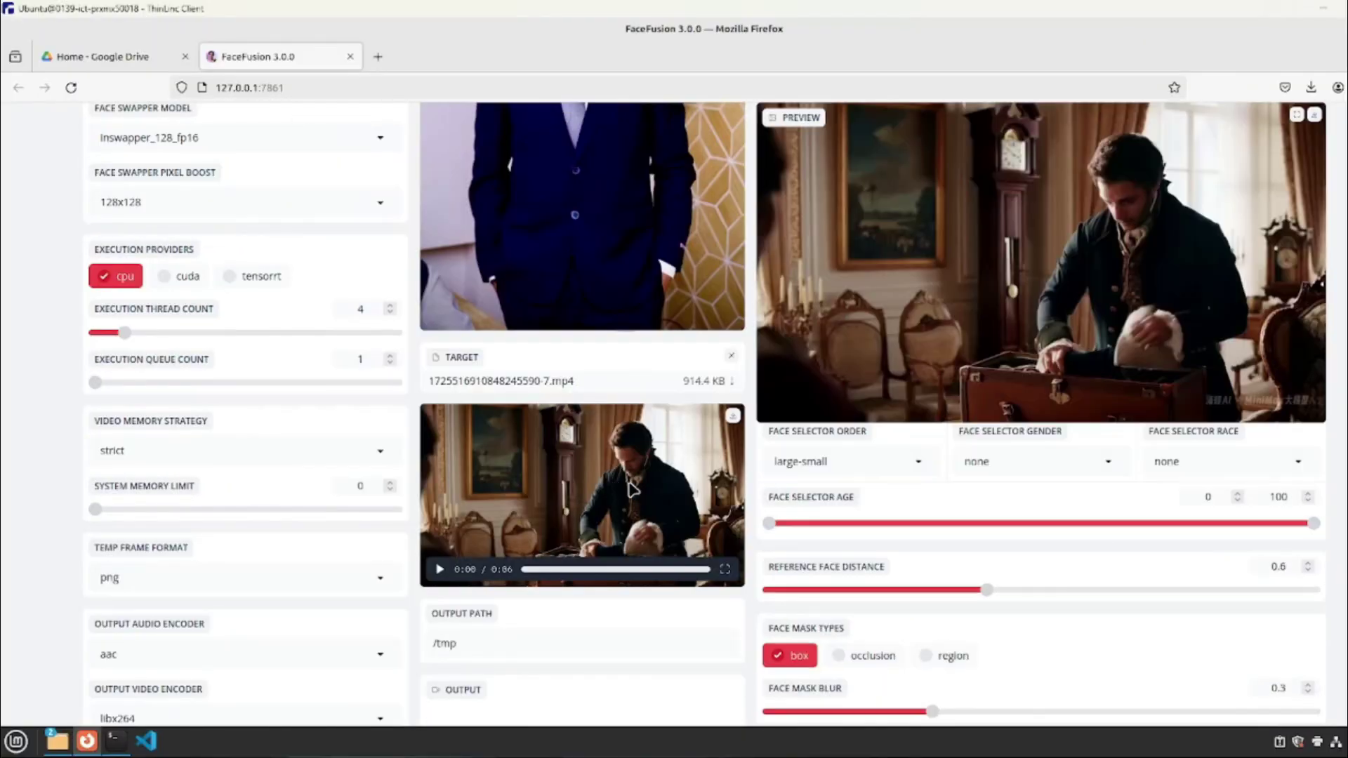
{"action": "scroll", "coordinate": [823, 227], "scroll_direction": "up", "scroll_amount": 5}
{"action": "left_click_drag", "start_coordinate": [930, 485], "coordinate": [1153, 452]}
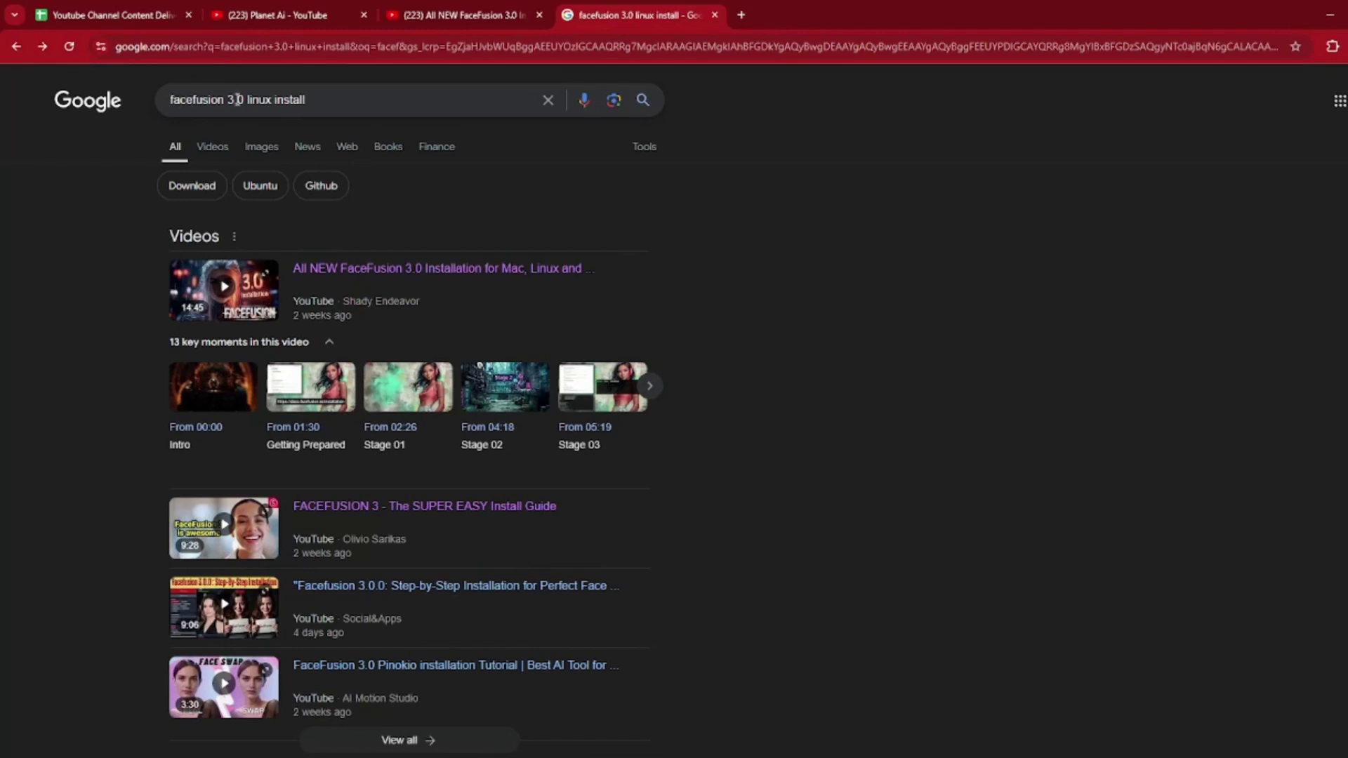
- Open the Installation - FaceFusion documentation page from the search results for "facefusion 3.0 linux install"
{"action": "left_click_drag", "start_coordinate": [331, 104], "coordinate": [159, 107]}
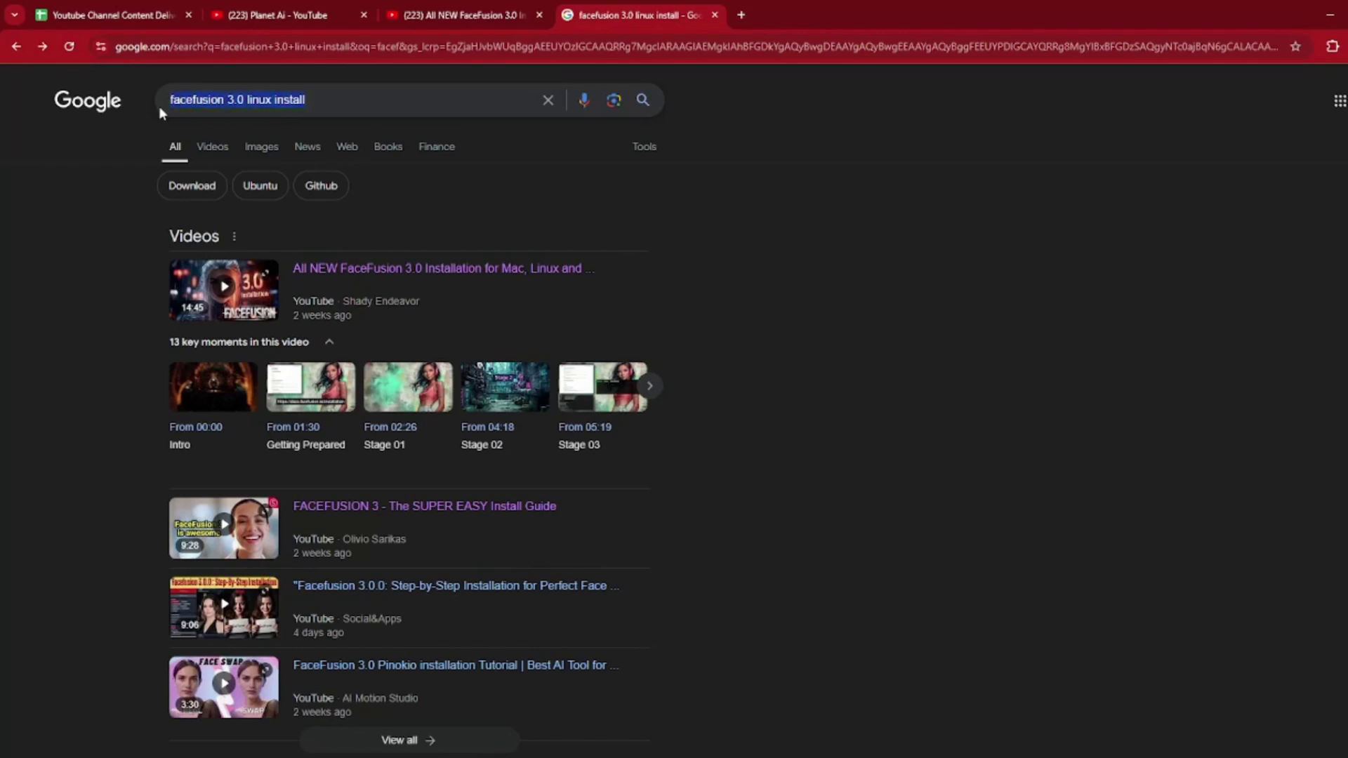
{"action": "left_click", "coordinate": [231, 100]}
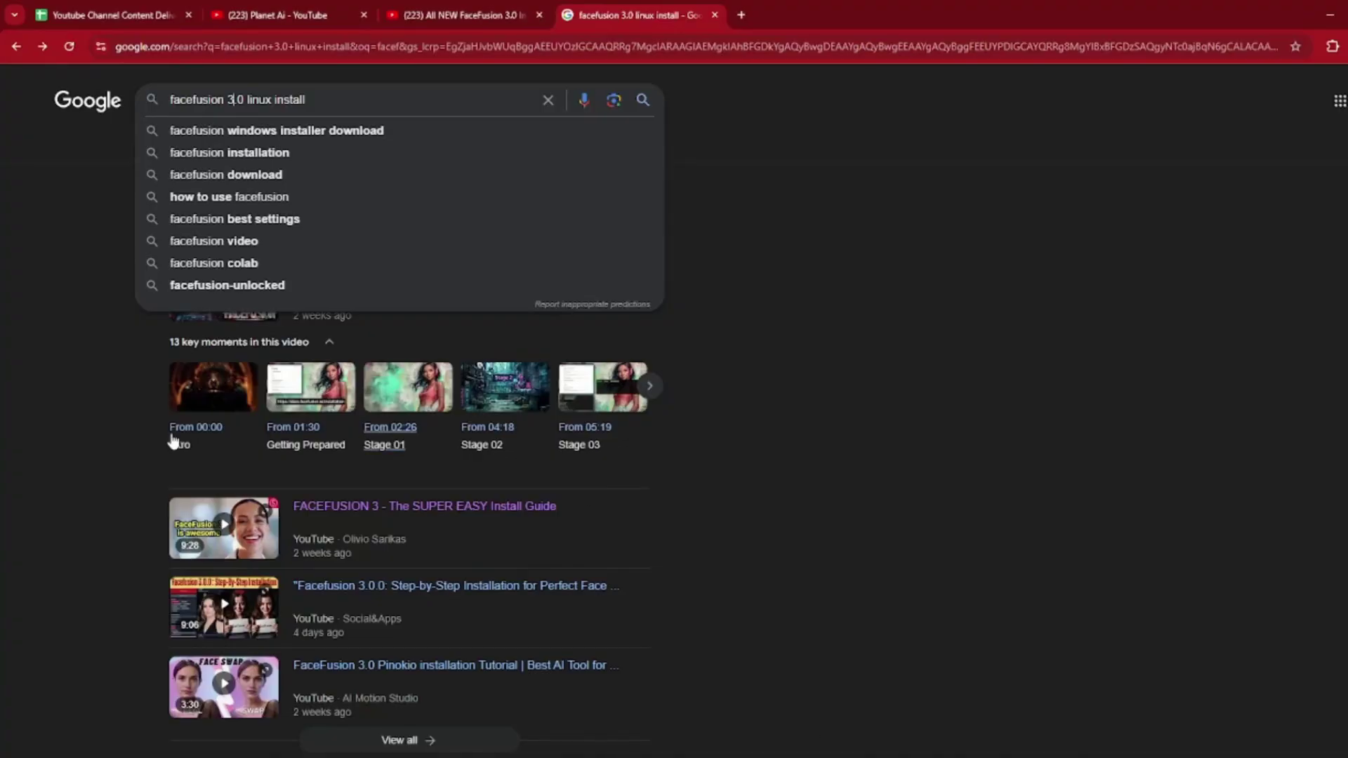
{"action": "left_click", "coordinate": [34, 446]}
{"action": "scroll", "coordinate": [49, 379], "scroll_direction": "down", "scroll_amount": 5}
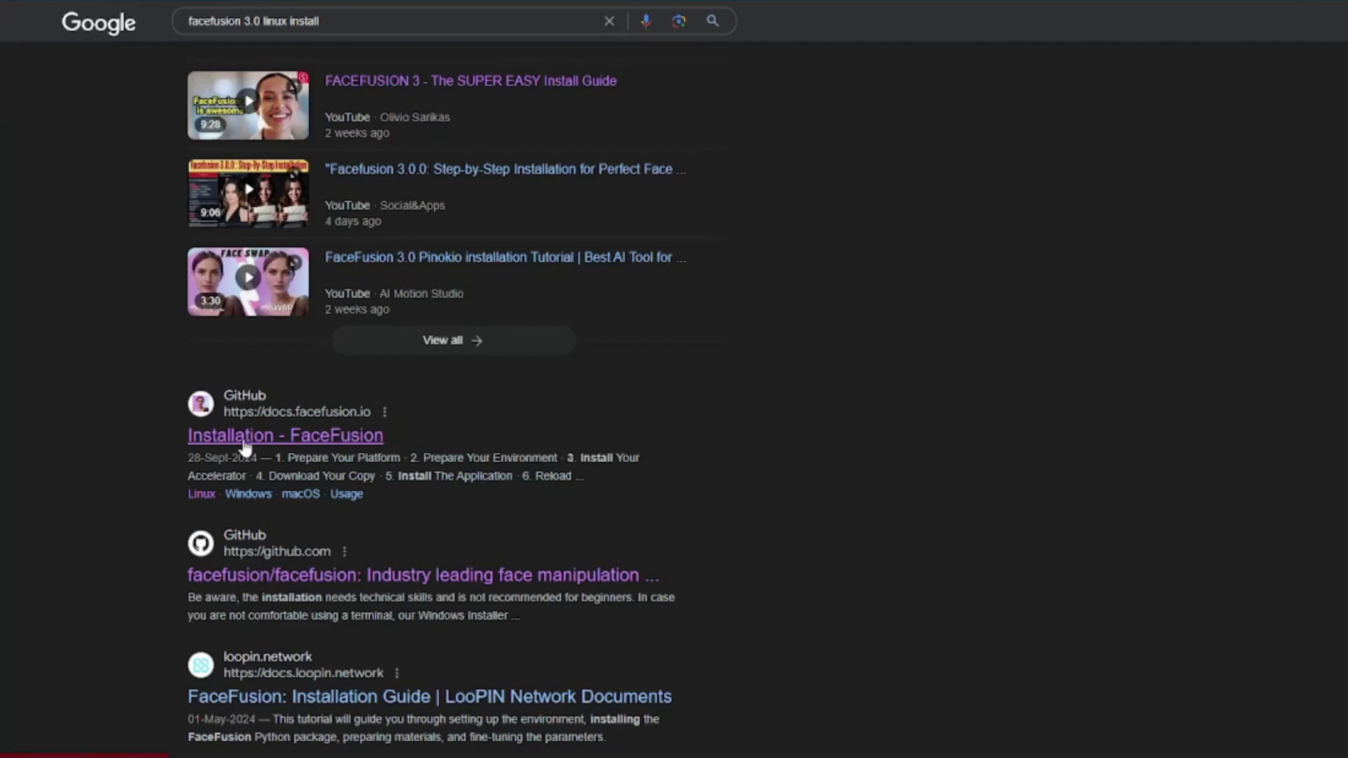
{"action": "left_click", "coordinate": [199, 434]}
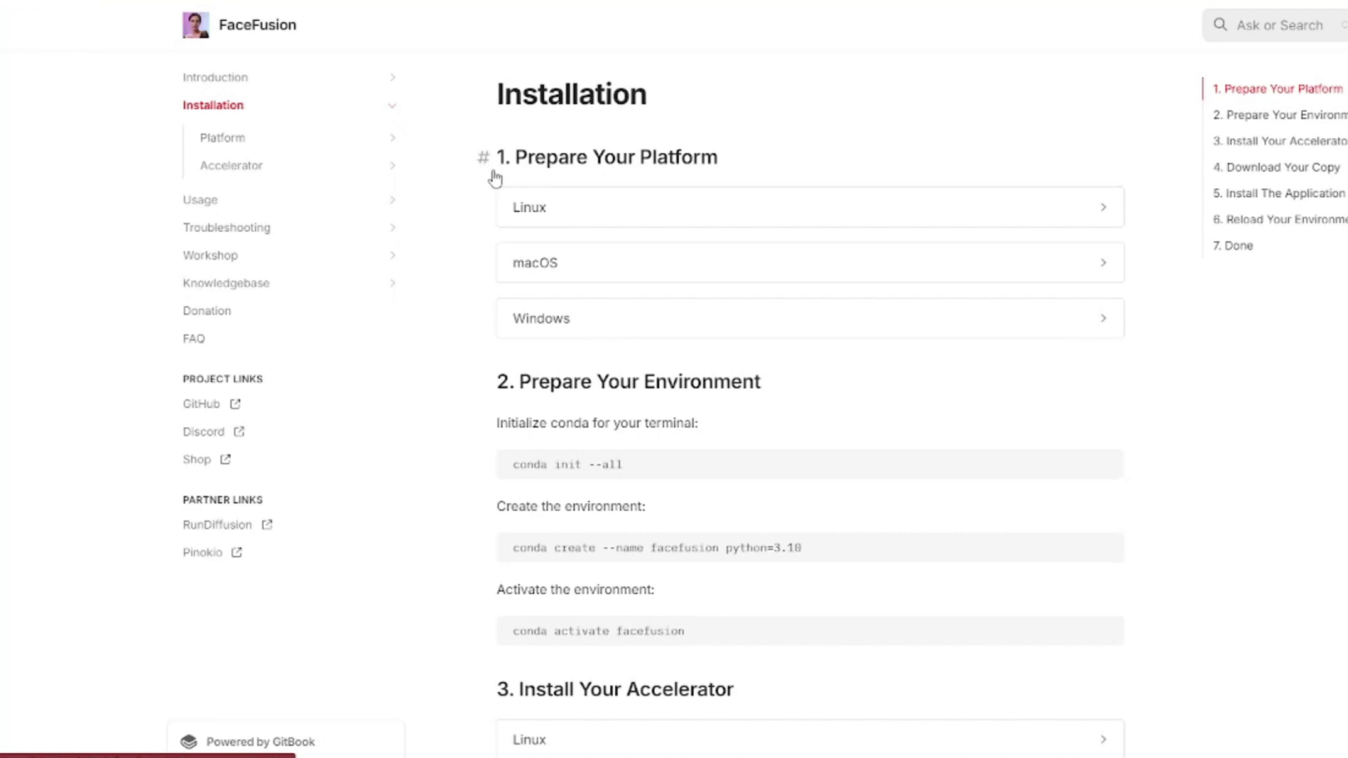
- Review the FaceFusion installation guide from the Linux platform requirements through environment, accelerator, download, application install, reload and launch sections
{"action": "left_click", "coordinate": [625, 218]}
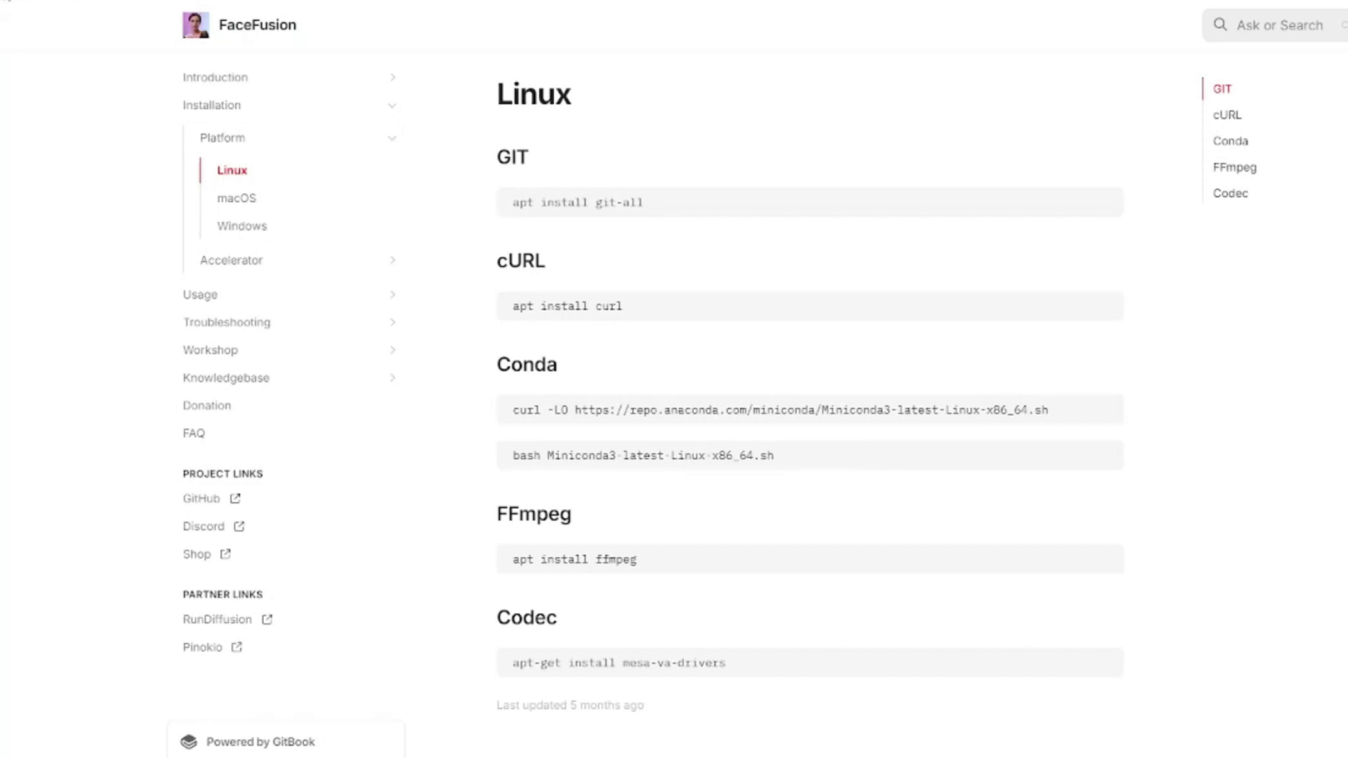
{"action": "key", "text": "alt+Left"}
{"action": "scroll", "coordinate": [606, 484], "scroll_direction": "down", "scroll_amount": 5}
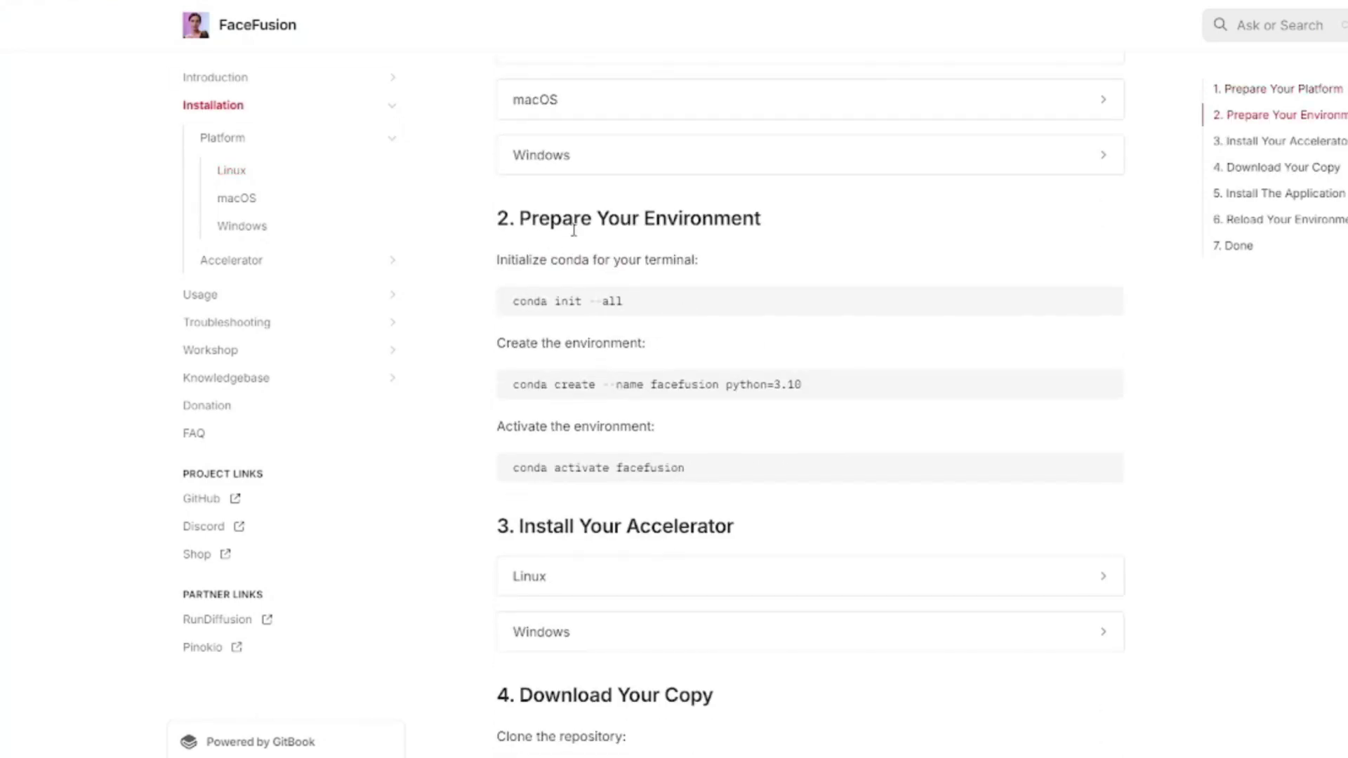
{"action": "left_click_drag", "start_coordinate": [526, 281], "coordinate": [913, 285]}
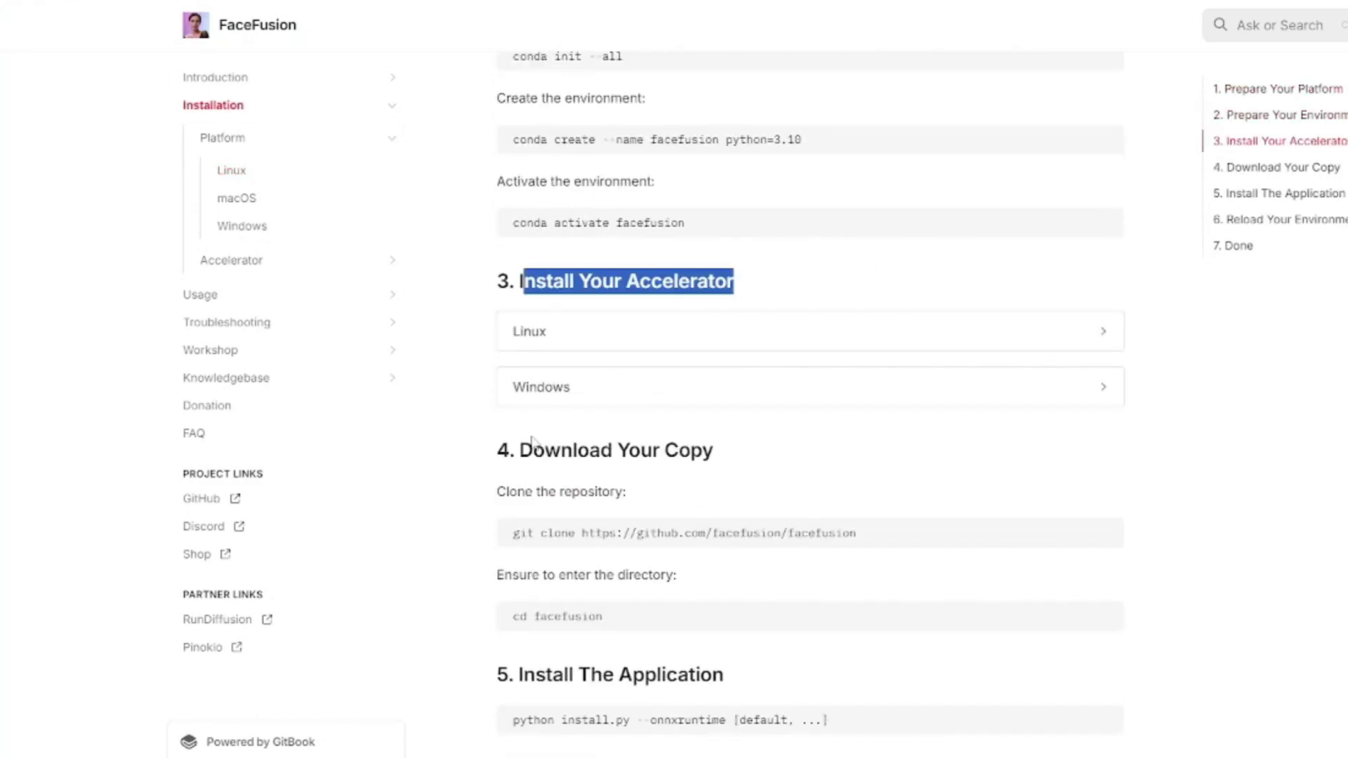
{"action": "left_click_drag", "start_coordinate": [520, 449], "coordinate": [805, 452]}
{"action": "scroll", "coordinate": [494, 609], "scroll_direction": "down", "scroll_amount": 2}
{"action": "left_click_drag", "start_coordinate": [546, 512], "coordinate": [727, 512]}
{"action": "scroll", "coordinate": [697, 550], "scroll_direction": "down", "scroll_amount": 2}
{"action": "left_click_drag", "start_coordinate": [534, 464], "coordinate": [753, 464]}
{"action": "left_click_drag", "start_coordinate": [504, 612], "coordinate": [651, 602]}
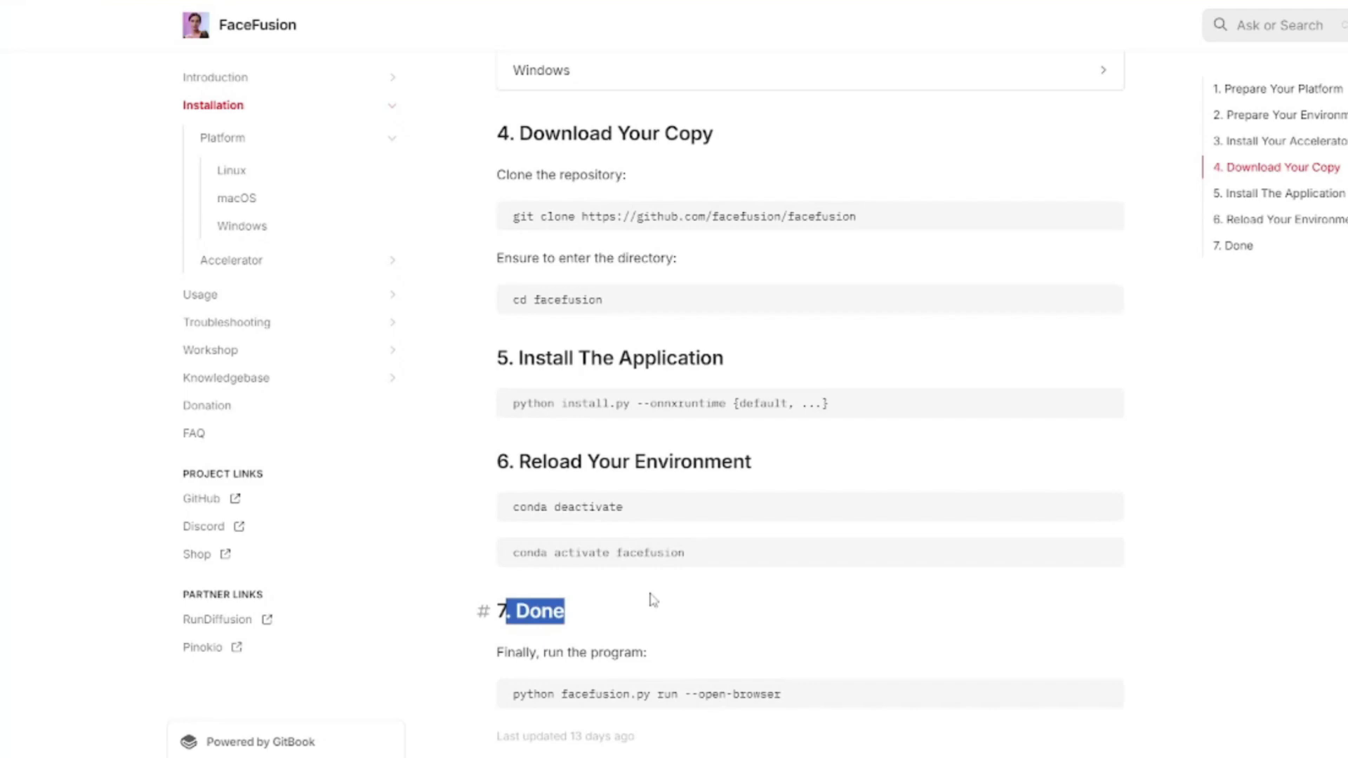
{"action": "scroll", "coordinate": [772, 372], "scroll_direction": "up", "scroll_amount": 10}
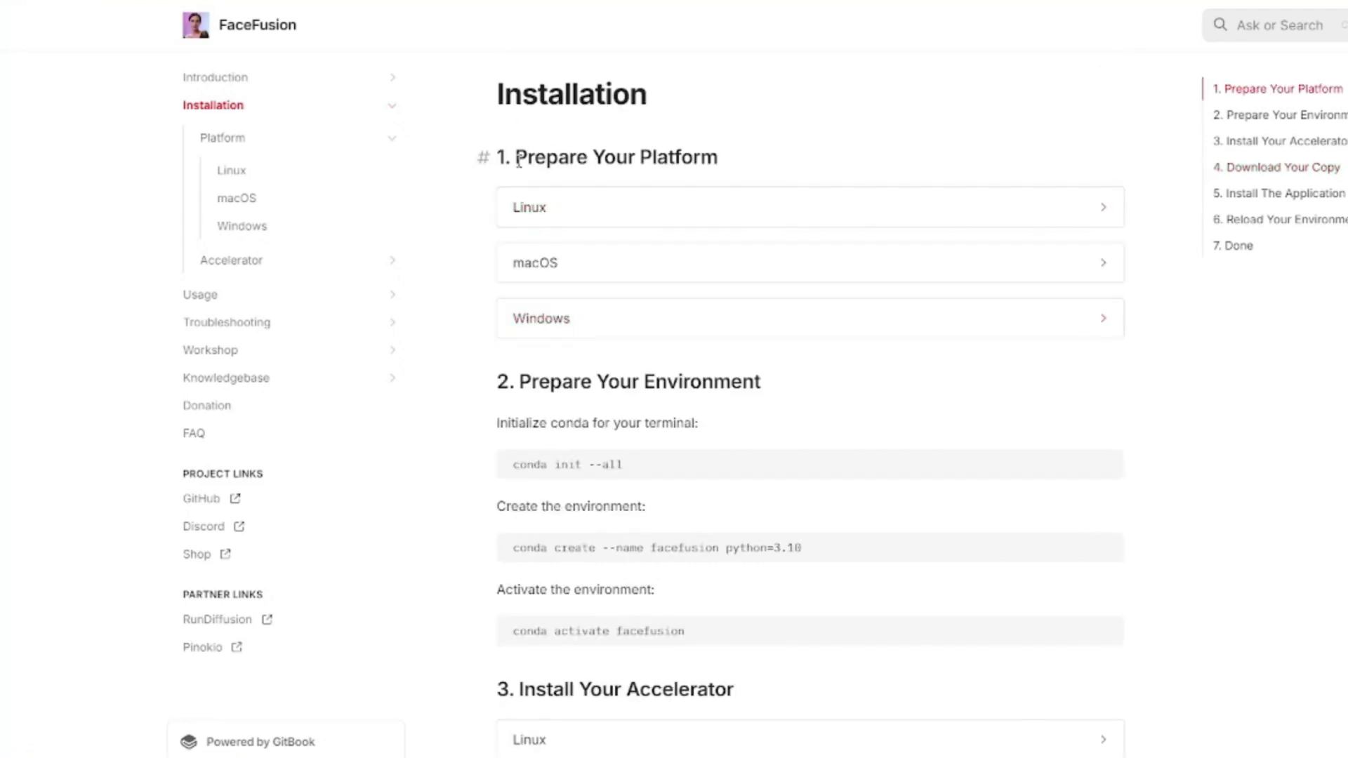
- Open the Linux instructions under Prepare Your Platform and look over the GIT, cURL, Conda, FFmpeg and Codec commands
{"action": "left_click_drag", "start_coordinate": [503, 158], "coordinate": [767, 162]}
{"action": "left_click", "coordinate": [769, 161]}
{"action": "left_click", "coordinate": [680, 209]}
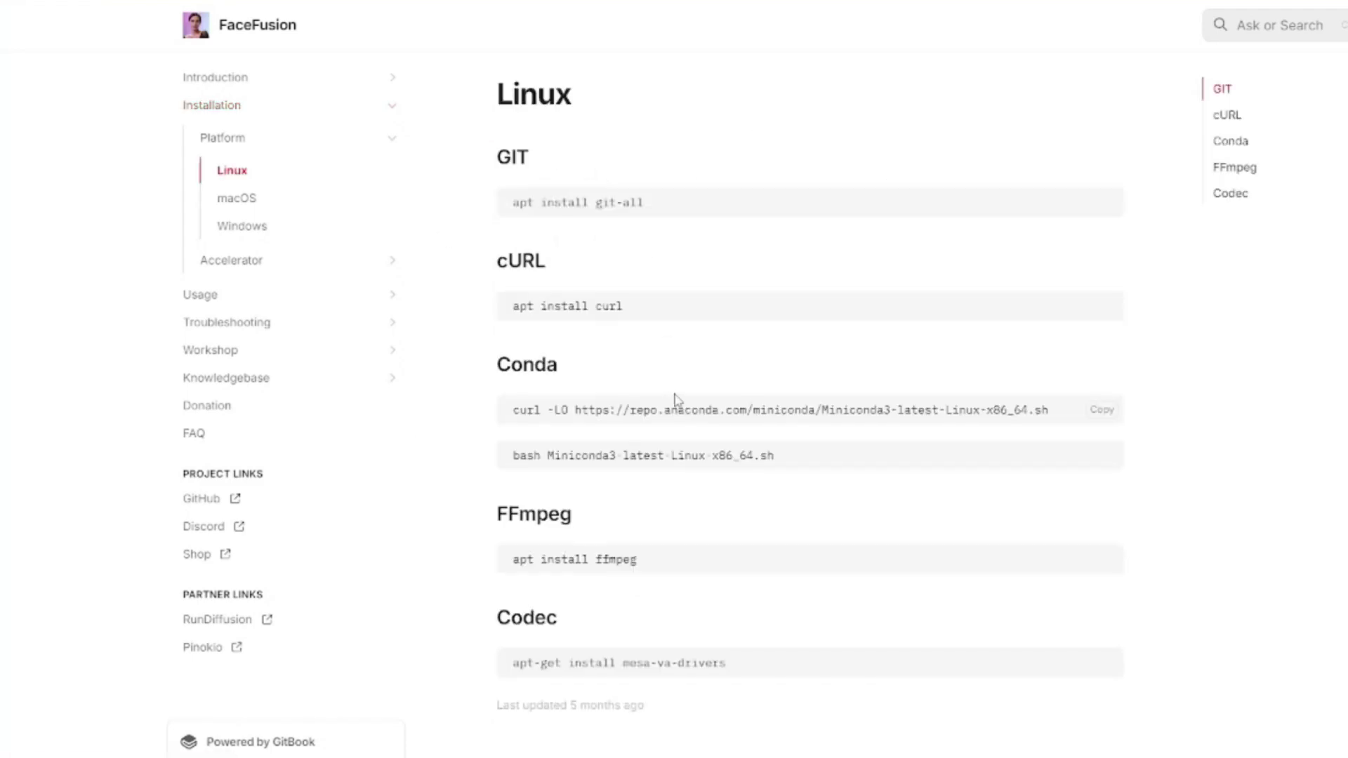
{"action": "left_click_drag", "start_coordinate": [512, 158], "coordinate": [723, 663]}
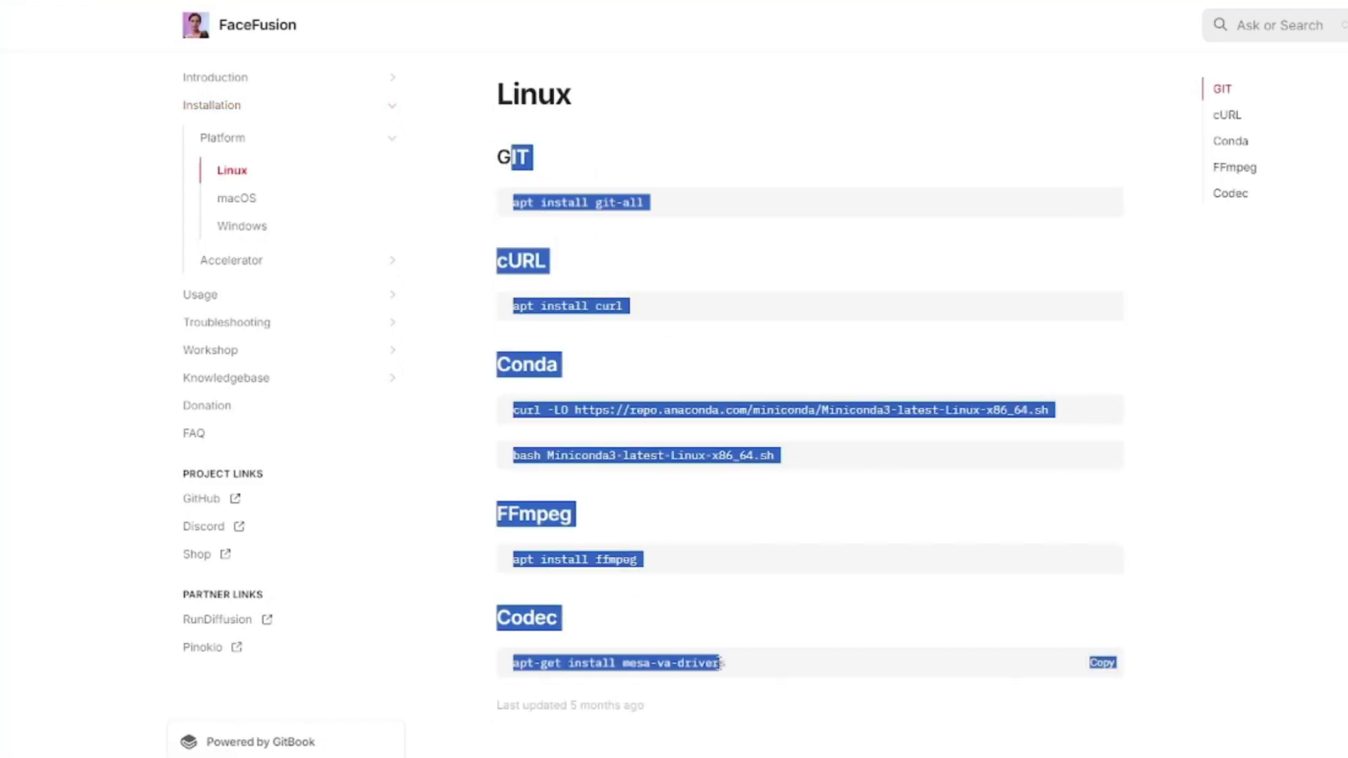
{"action": "left_click", "coordinate": [573, 218]}
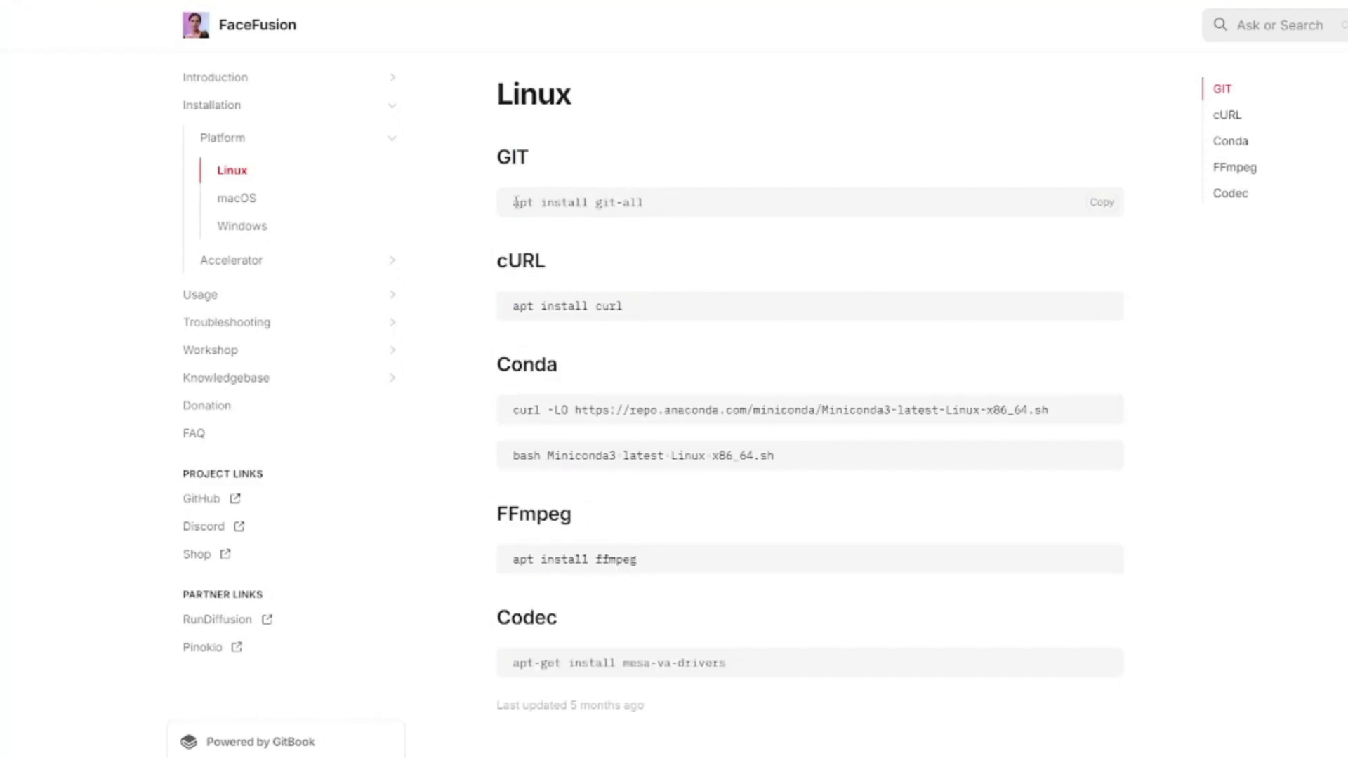
- Copy the Git command from the guide and try to run apt install git-all in a new terminal on the Linux machine
{"action": "left_click_drag", "start_coordinate": [514, 203], "coordinate": [649, 209]}
{"action": "key", "text": "ctrl+c"}
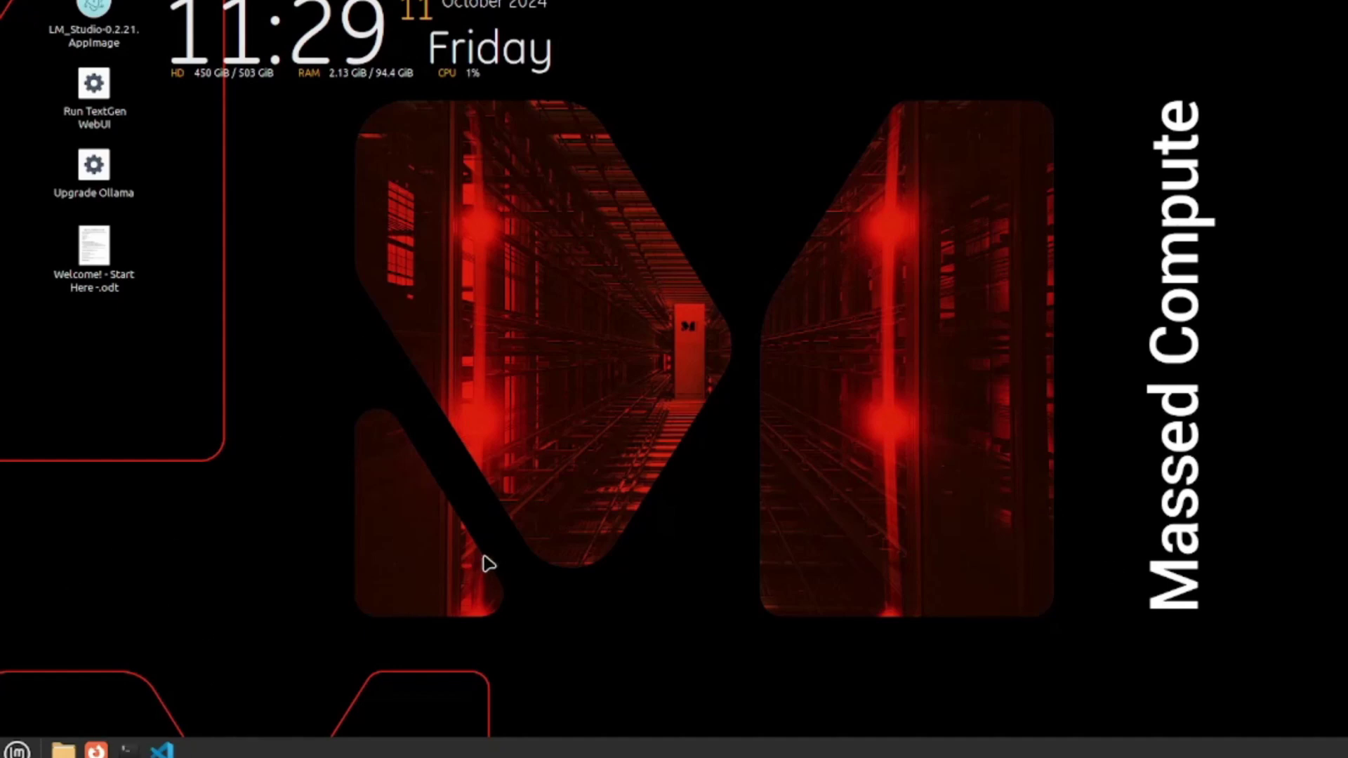
{"action": "key", "text": "ctrl+alt+t"}
{"action": "right_click", "coordinate": [419, 152]}
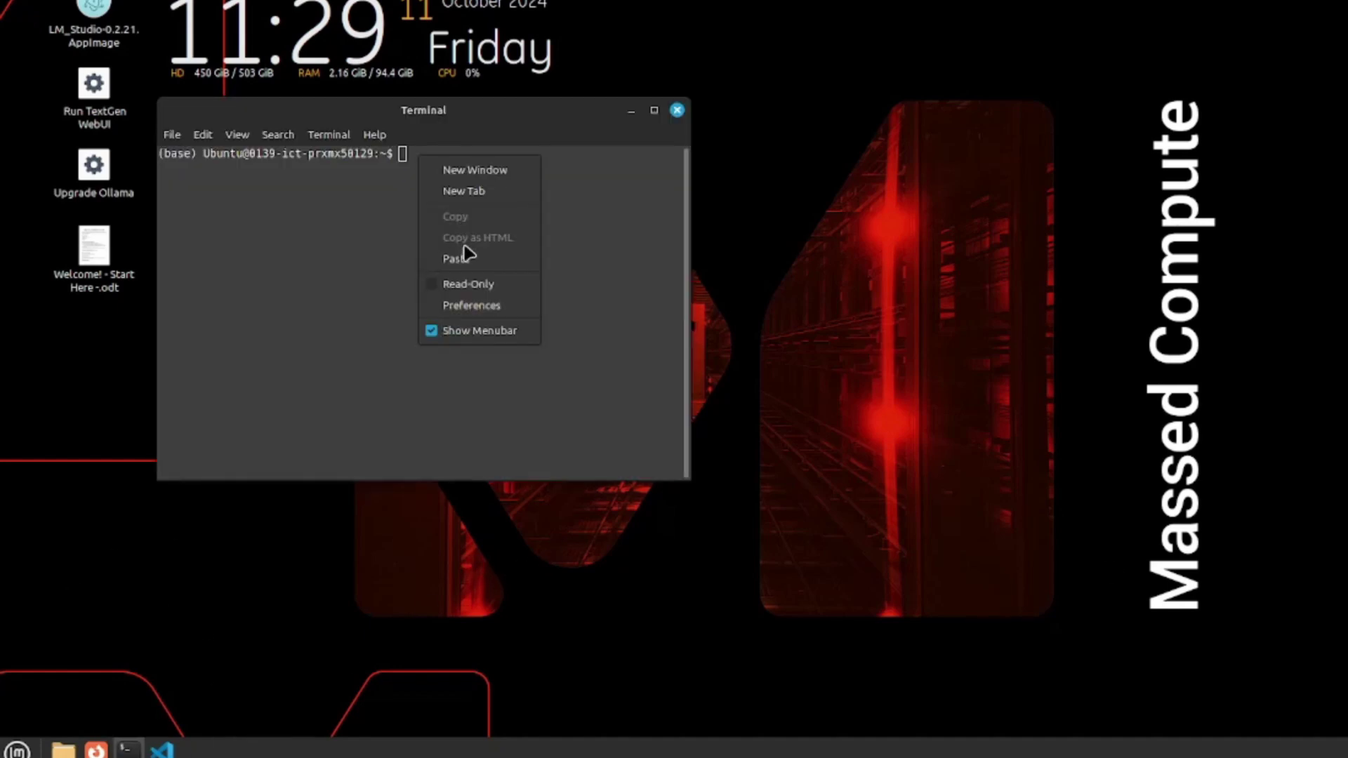
{"action": "left_click", "coordinate": [475, 263]}
{"action": "key", "text": "Return"}
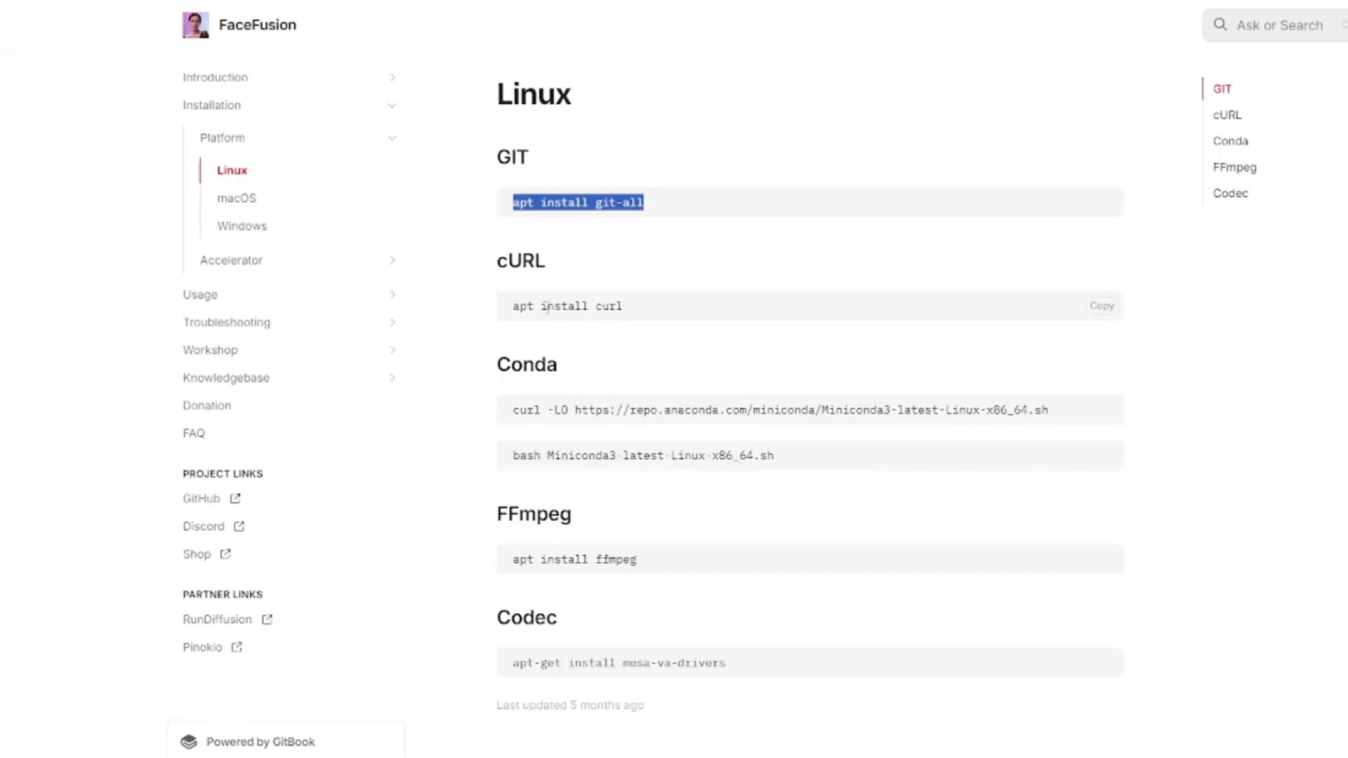
- Copy the cURL command from the guide and try to run apt install curl in the terminal
{"action": "triple_click", "coordinate": [547, 307]}
{"action": "key", "text": "ctrl+c"}
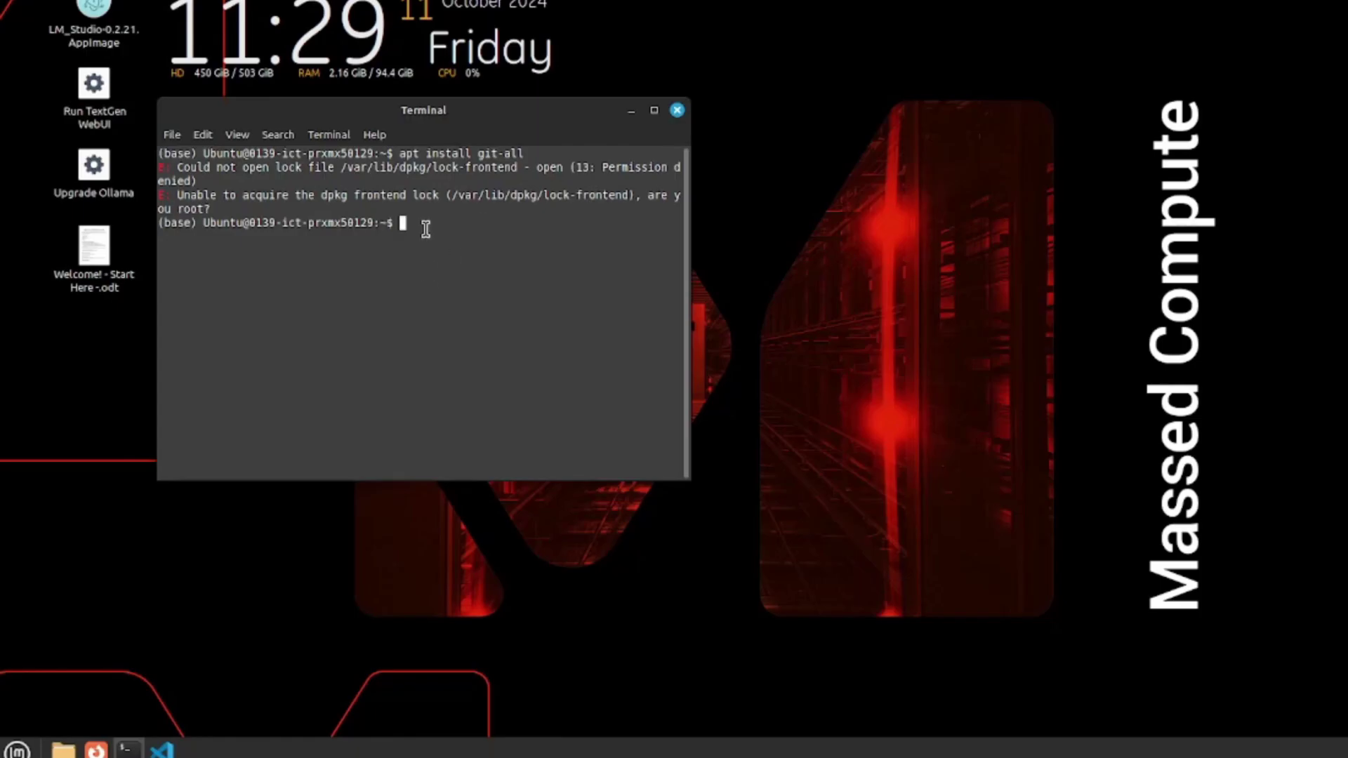
{"action": "right_click", "coordinate": [422, 236]}
{"action": "left_click", "coordinate": [464, 338]}
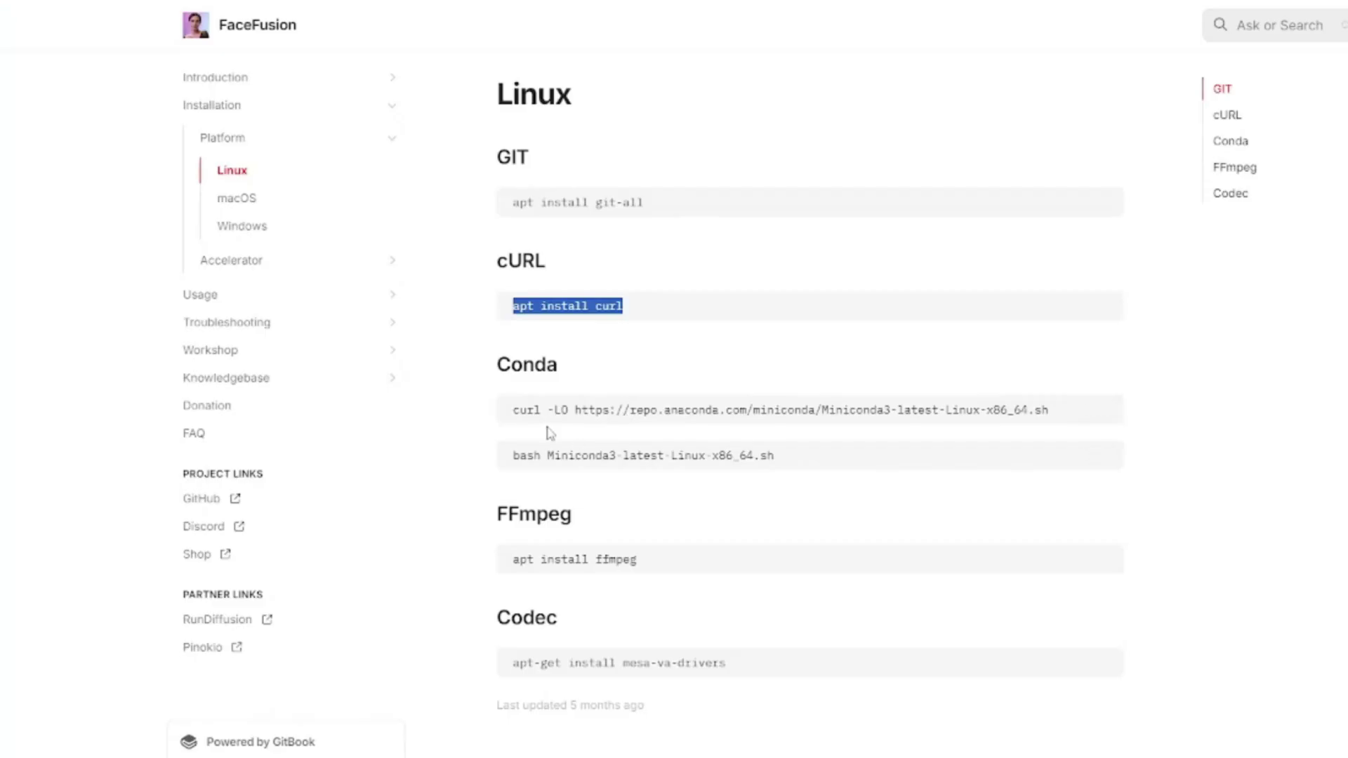
{"action": "triple_click", "coordinate": [517, 410]}
{"action": "key", "text": "ctrl+c"}
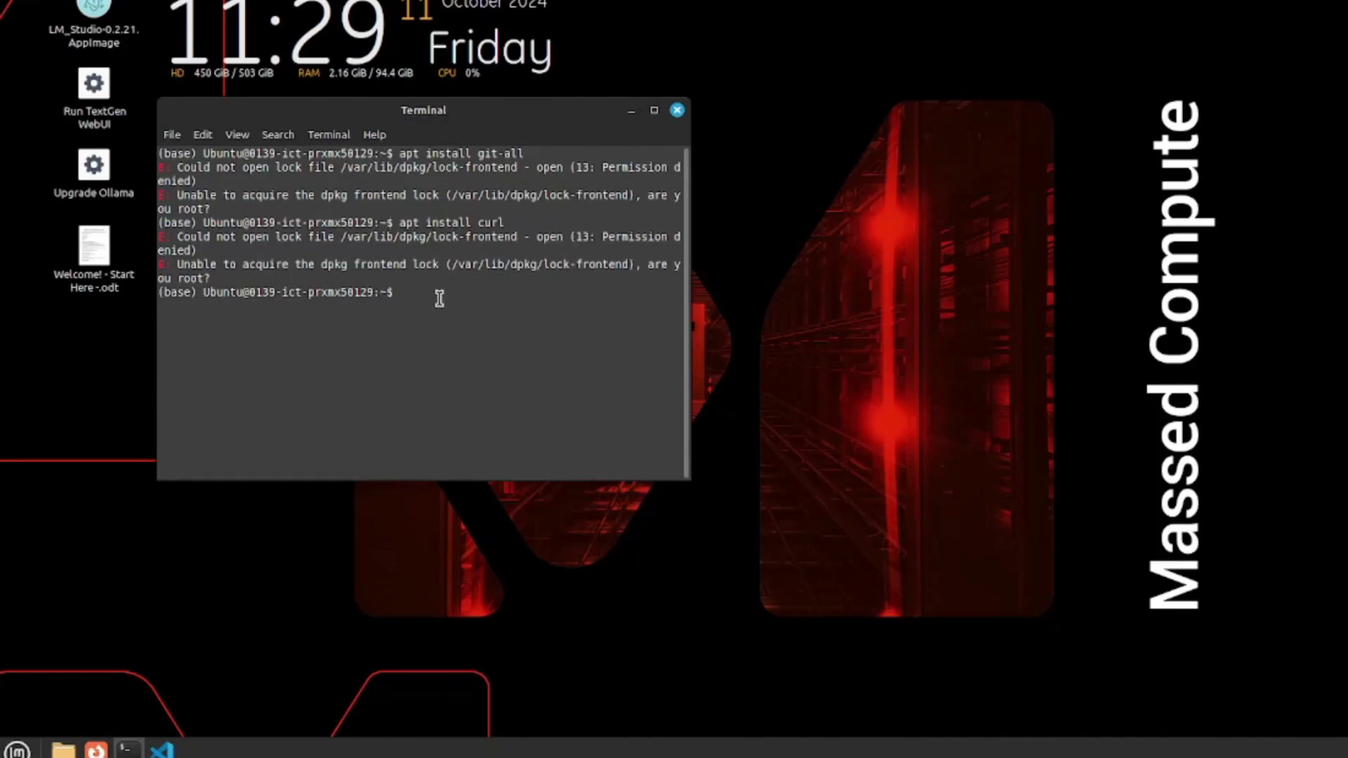
{"action": "right_click", "coordinate": [440, 294]}
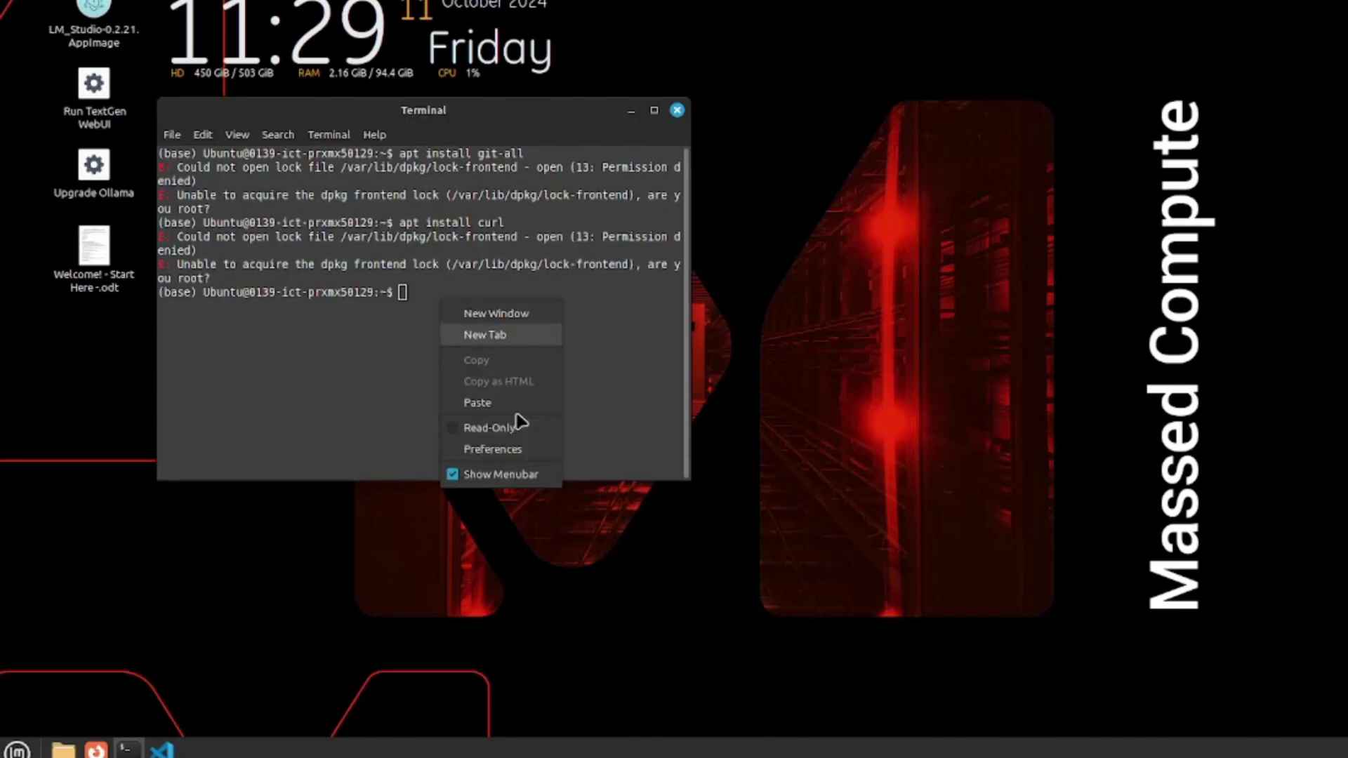
{"action": "left_click", "coordinate": [519, 411]}
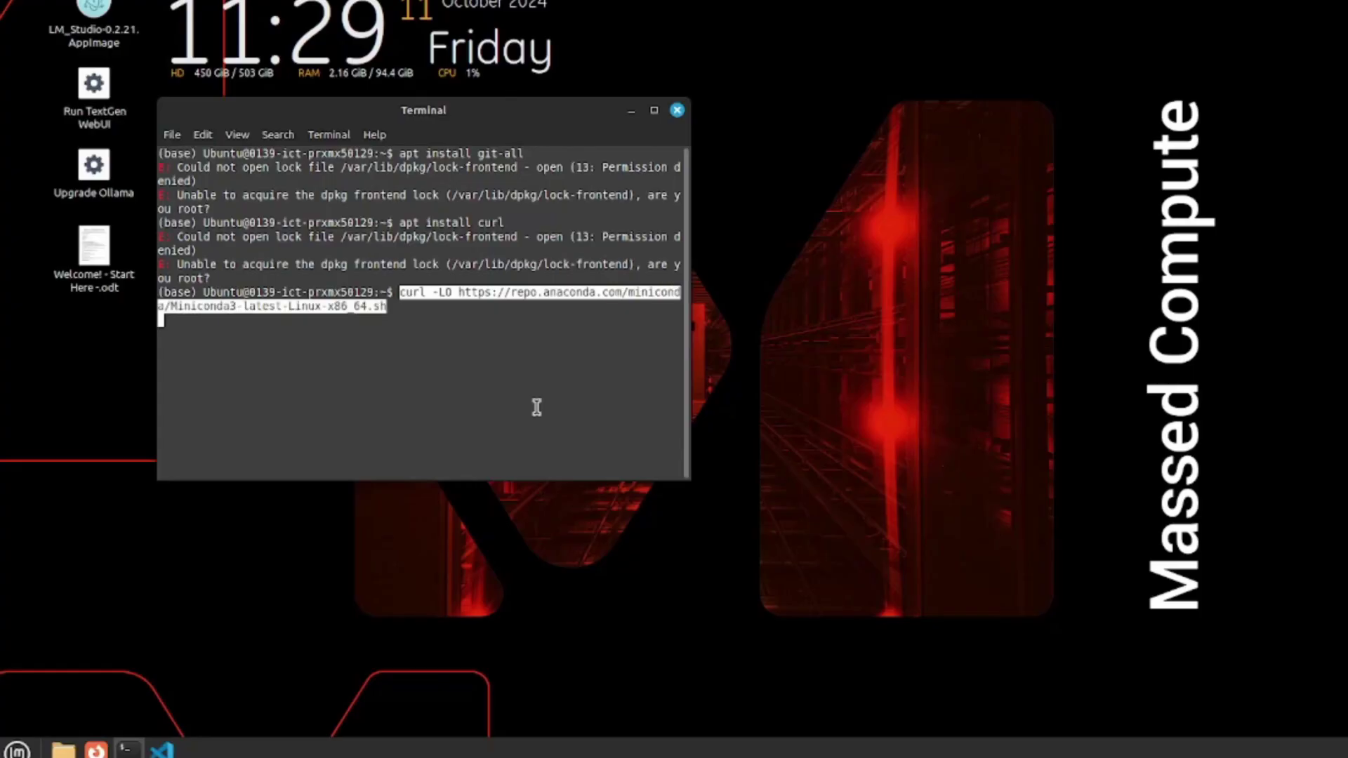
{"action": "key", "text": "Return"}
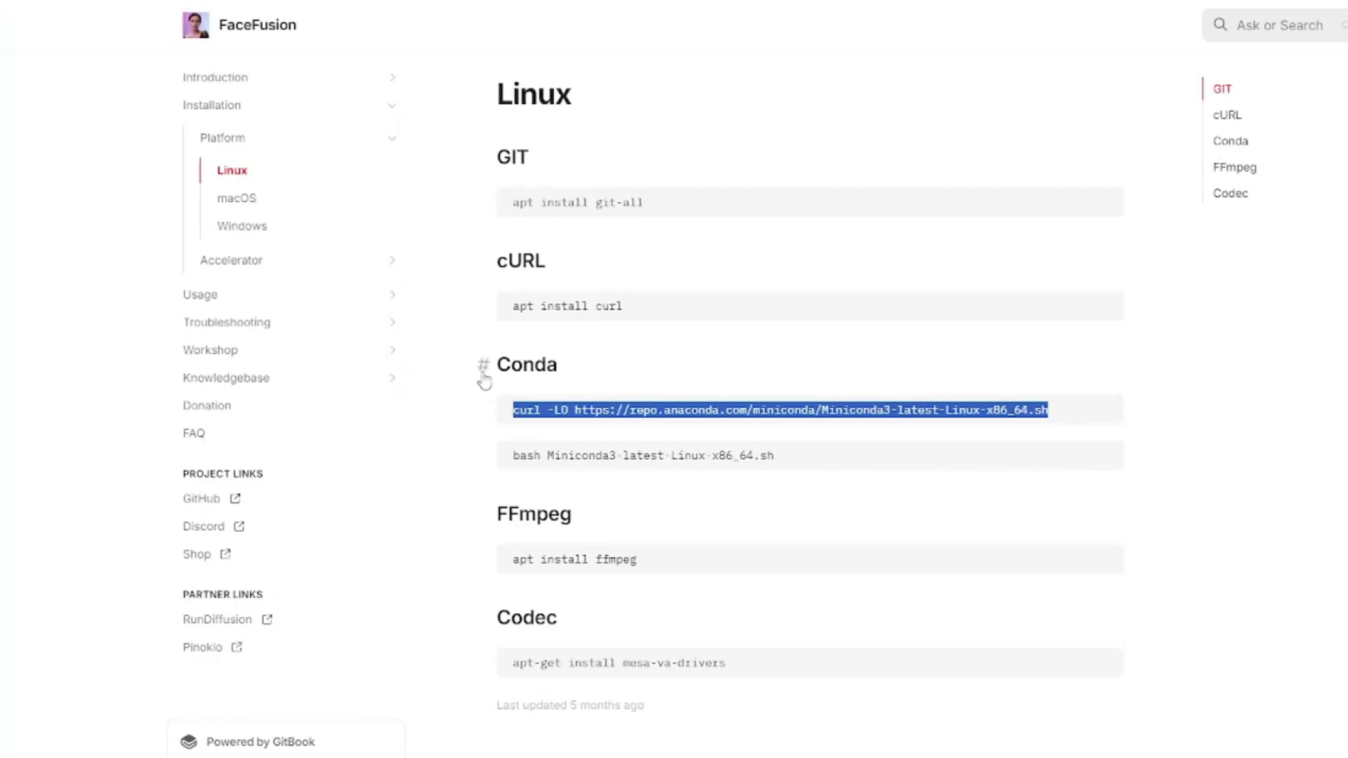
- Start the Miniconda installer in the terminal with the guide's command bash Miniconda3-latest-Linux-x86_64.sh
{"action": "triple_click", "coordinate": [574, 455]}
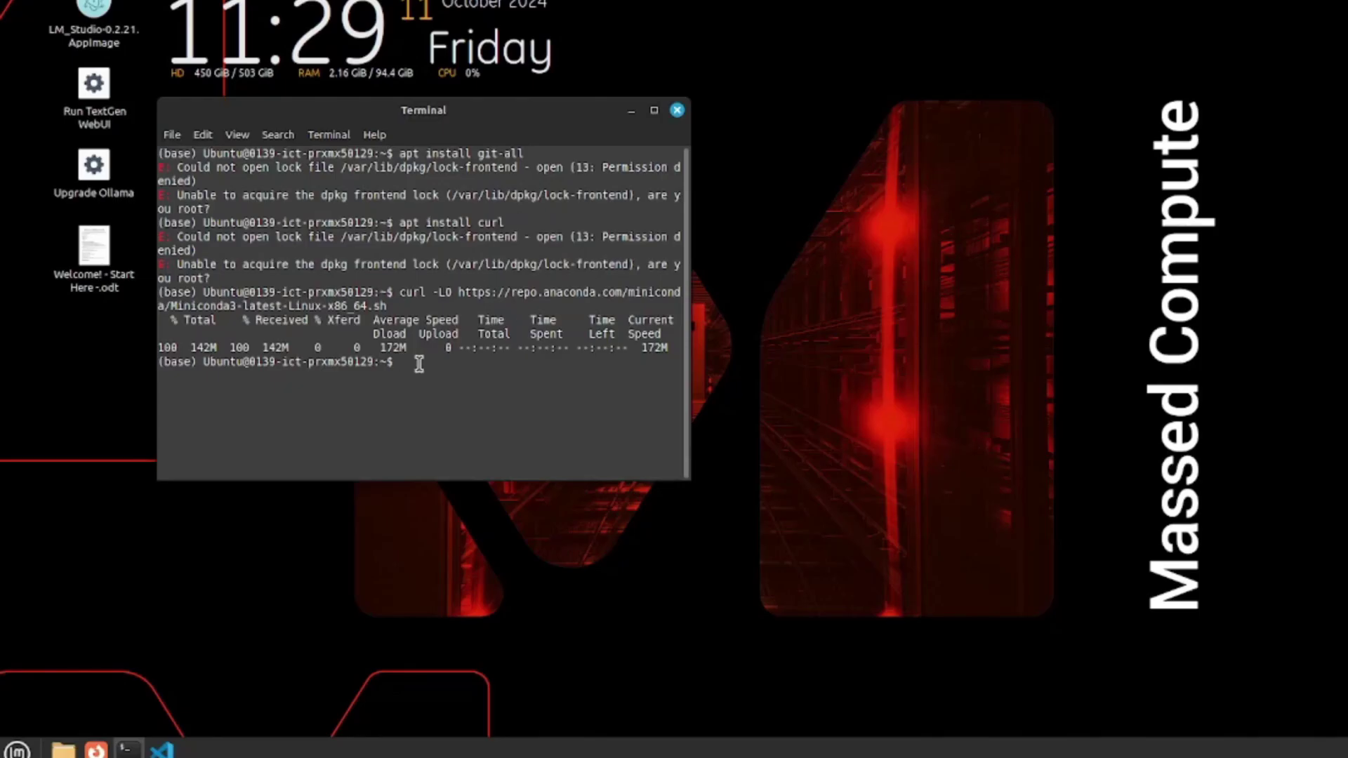
{"action": "right_click", "coordinate": [418, 364]}
{"action": "left_click", "coordinate": [463, 473]}
{"action": "key", "text": "Return"}
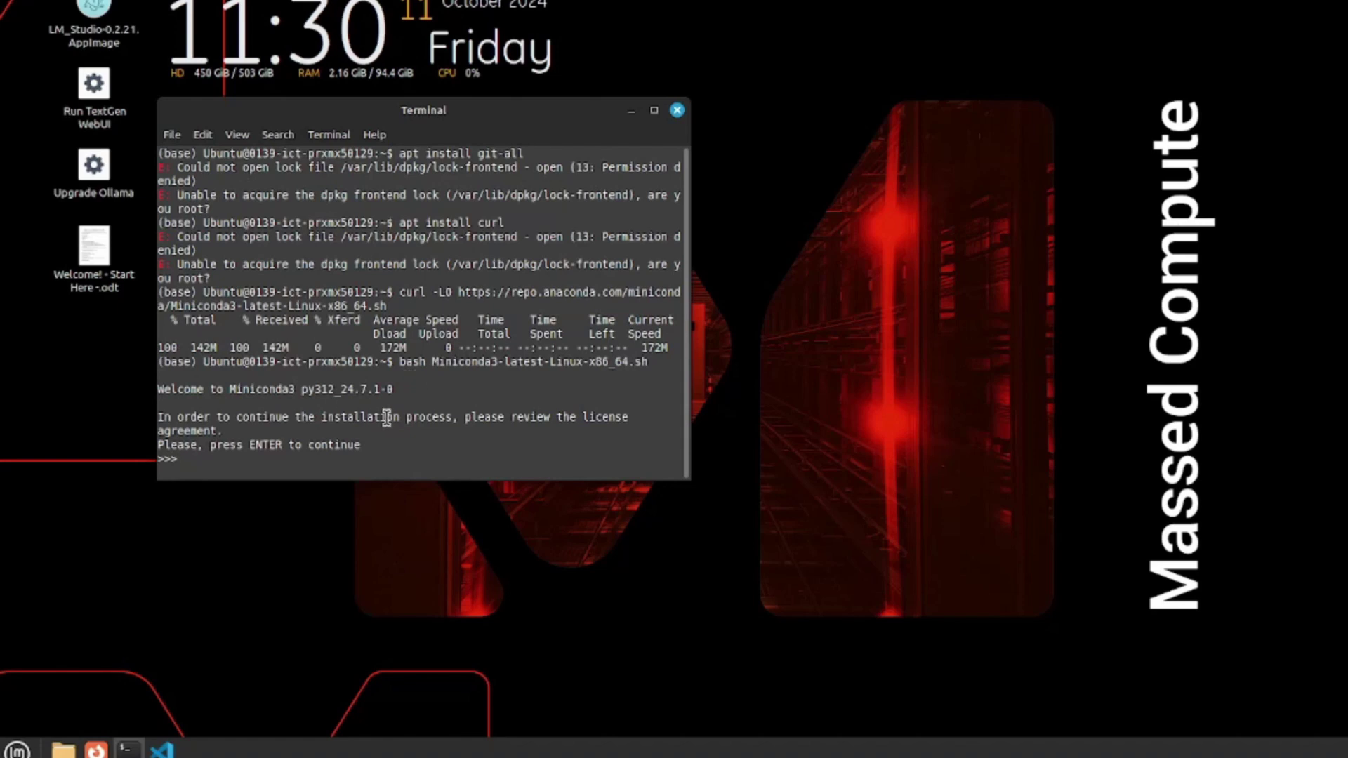
- Page through the whole Anaconda terms of service in the Miniconda installer and accept the license terms with yes
{"action": "key", "text": "Return"}
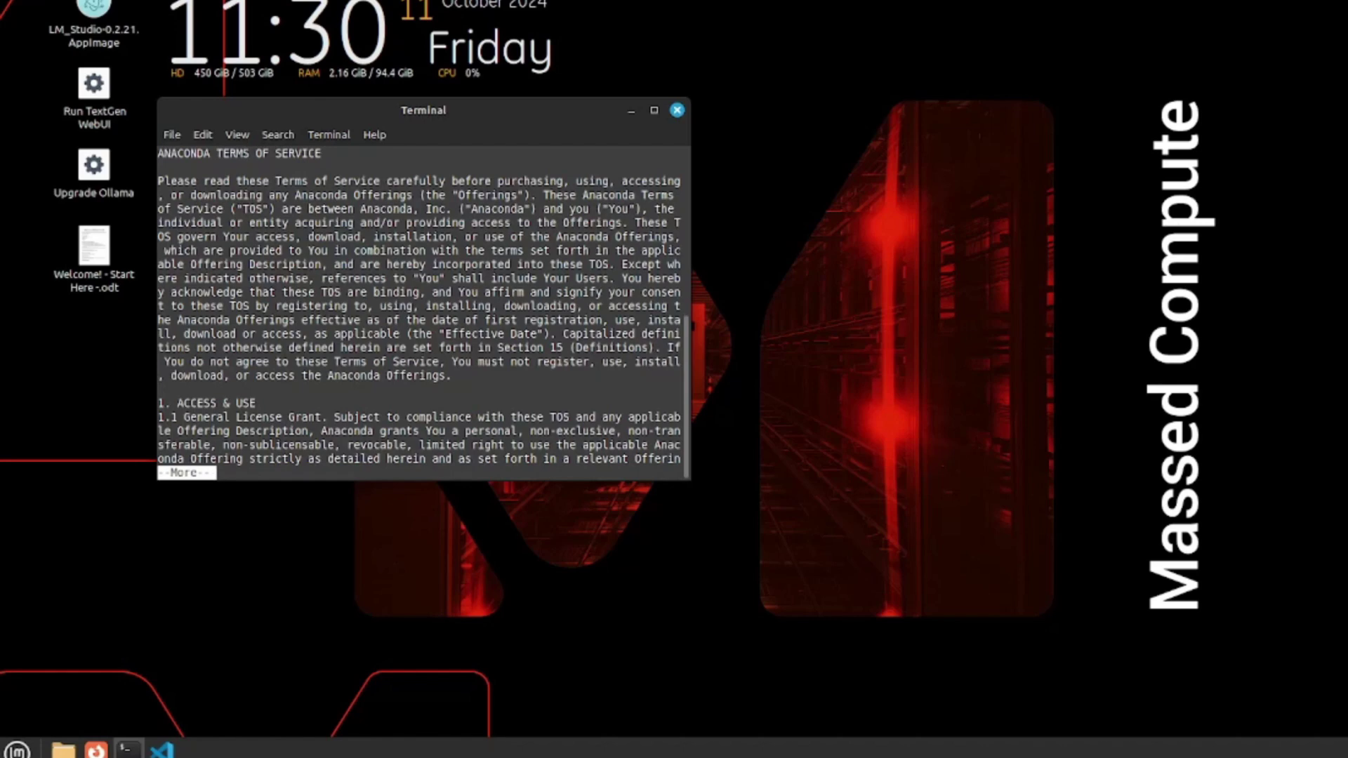
{"action": "key", "text": "Return"}
{"action": "key", "text": "Return"}
{"action": "key", "text": "Return"}
{"action": "key", "text": "Return"}
{"action": "key", "text": "Return"}
{"action": "key", "text": "Return"}
{"action": "key", "text": "Return"}
{"action": "key", "text": "Return"}
{"action": "key", "text": "Return"}
{"action": "key", "text": "Return"}
{"action": "key", "text": "Return"}
{"action": "key", "text": "Return"}
{"action": "key", "text": "Return"}
{"action": "key", "text": "Return"}
{"action": "key", "text": "Return"}
{"action": "key", "text": "Return"}
{"action": "key", "text": "Return"}
{"action": "key", "text": "Return"}
{"action": "key", "text": "Return"}
{"action": "key", "text": "Return"}
{"action": "key", "text": "Return"}
{"action": "key", "text": "Return"}
{"action": "key", "text": "Return"}
{"action": "key", "text": "Return"}
{"action": "key", "text": "Return"}
{"action": "key", "text": "Return"}
{"action": "key", "text": "Return"}
{"action": "key", "text": "Return"}
{"action": "key", "text": "Return"}
{"action": "key", "text": "Return"}
{"action": "key", "text": "Return"}
{"action": "key", "text": "Return"}
{"action": "key", "text": "Return"}
{"action": "key", "text": "Return"}
{"action": "key", "text": "Return"}
{"action": "key", "text": "Return"}
{"action": "key", "text": "Return"}
{"action": "key", "text": "Return"}
{"action": "key", "text": "Return"}
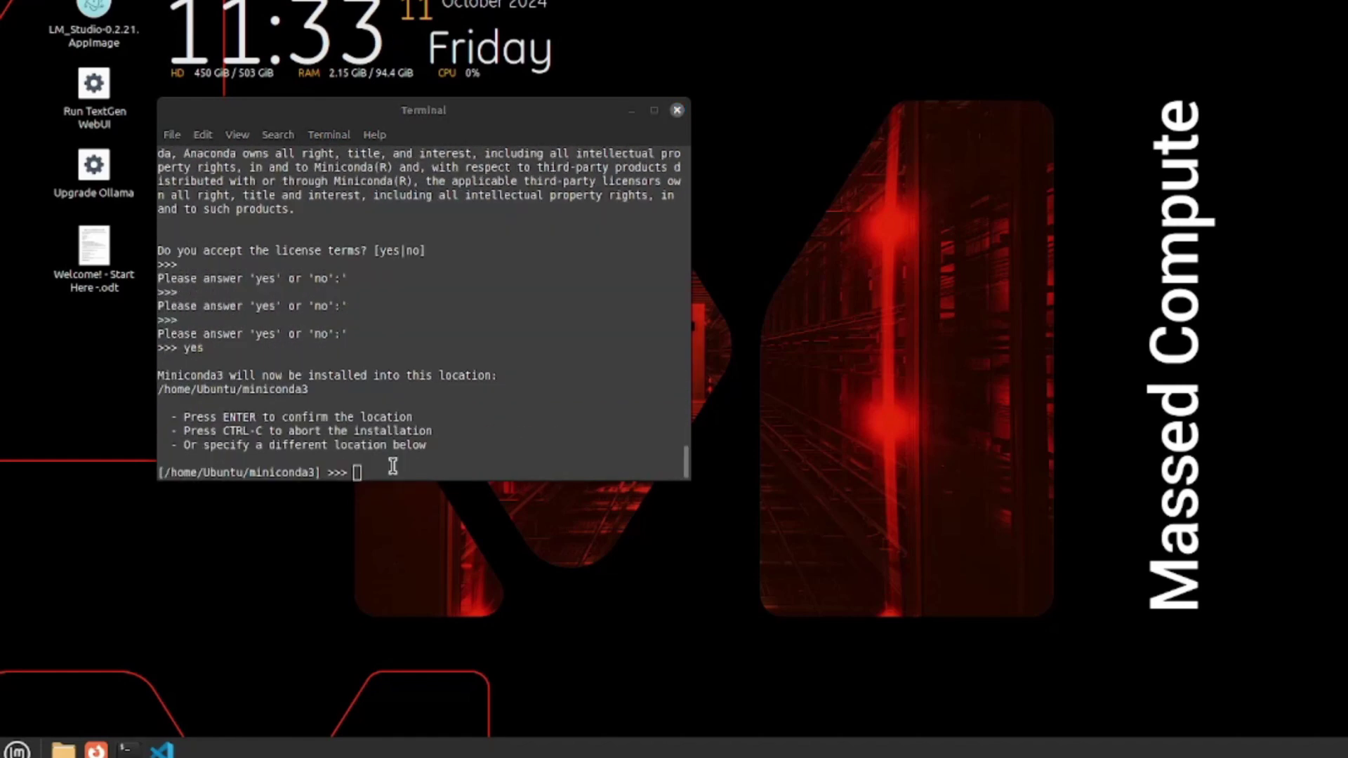
- Copy the FFmpeg command from the guide and try to run apt install ffmpeg in the terminal
{"action": "left_click", "coordinate": [393, 467]}
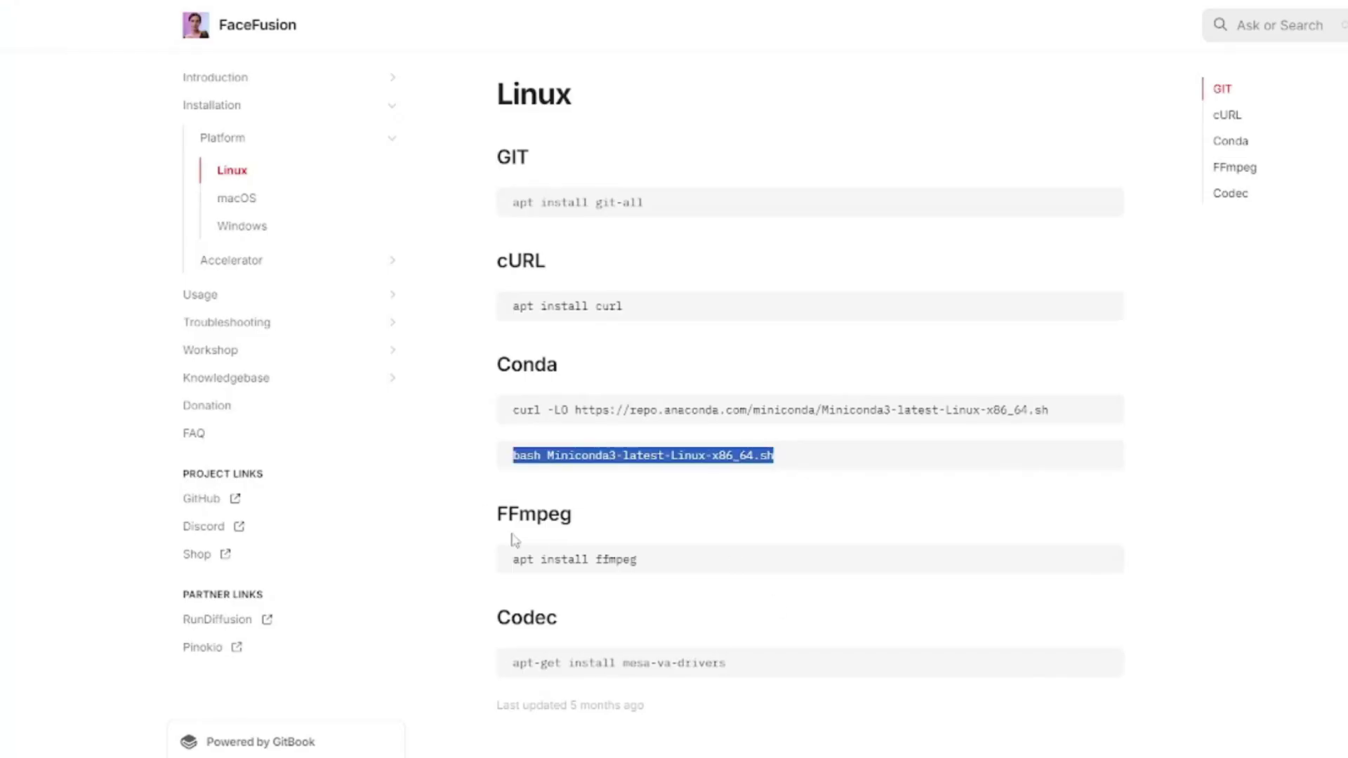
{"action": "triple_click", "coordinate": [517, 562]}
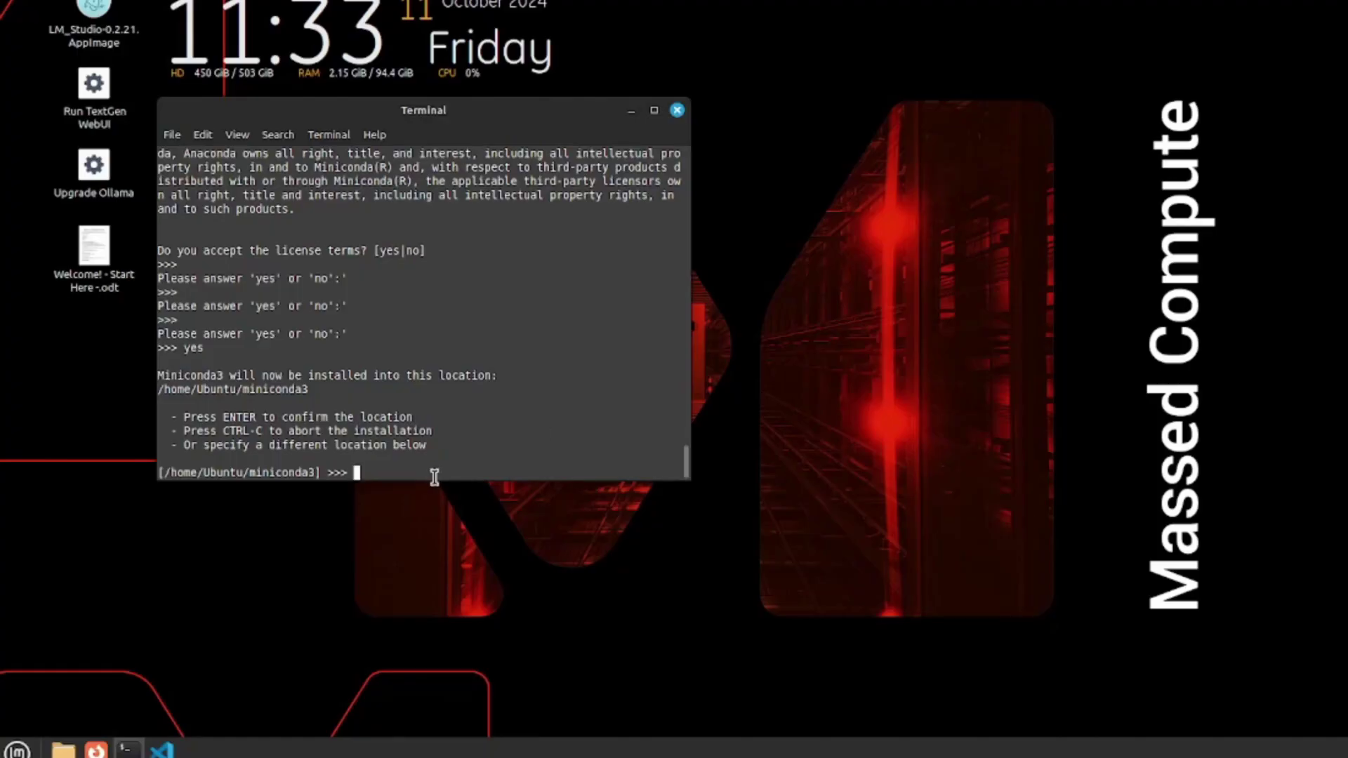
{"action": "right_click", "coordinate": [480, 469]}
{"action": "left_click", "coordinate": [496, 588]}
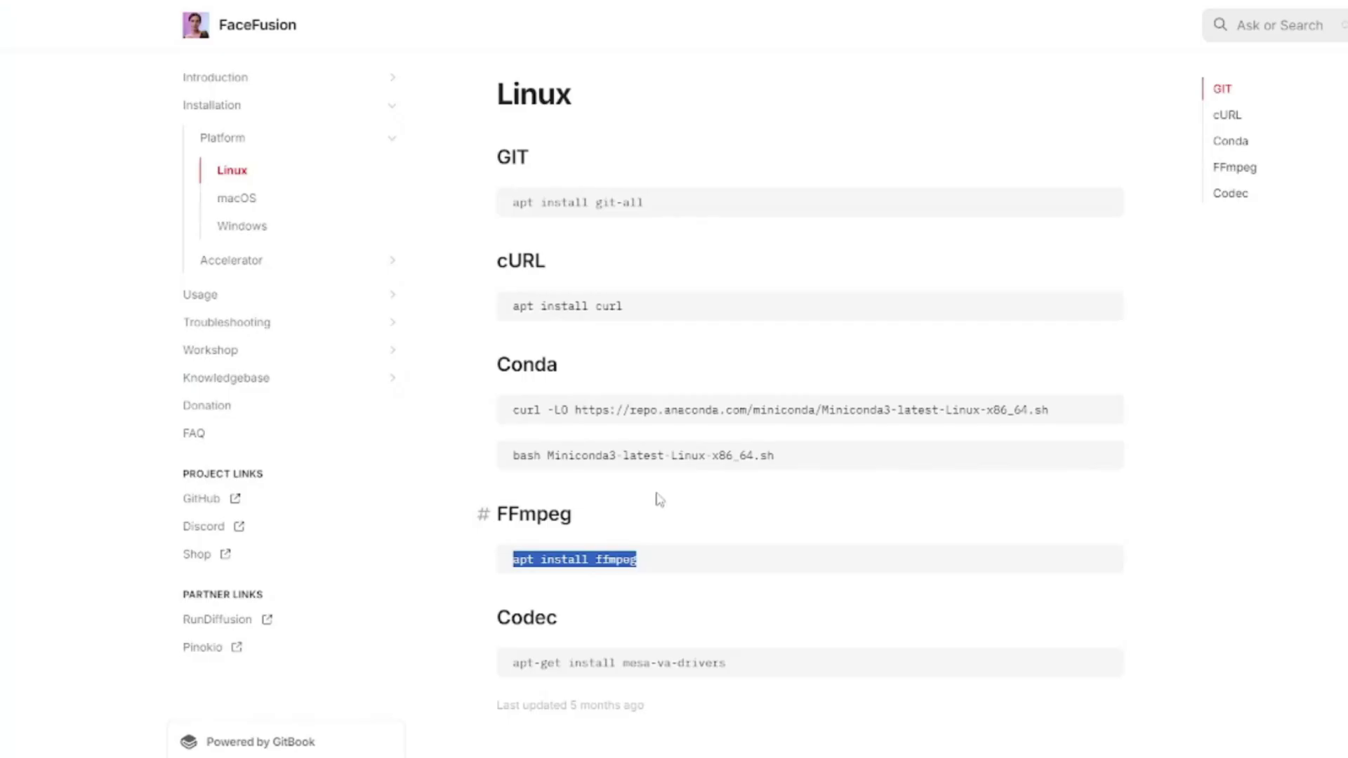
- Copy the guide's Codec command and try to run apt-get install mesa-va-drivers in the terminal
{"action": "triple_click", "coordinate": [625, 663]}
{"action": "key", "text": "ctrl+c"}
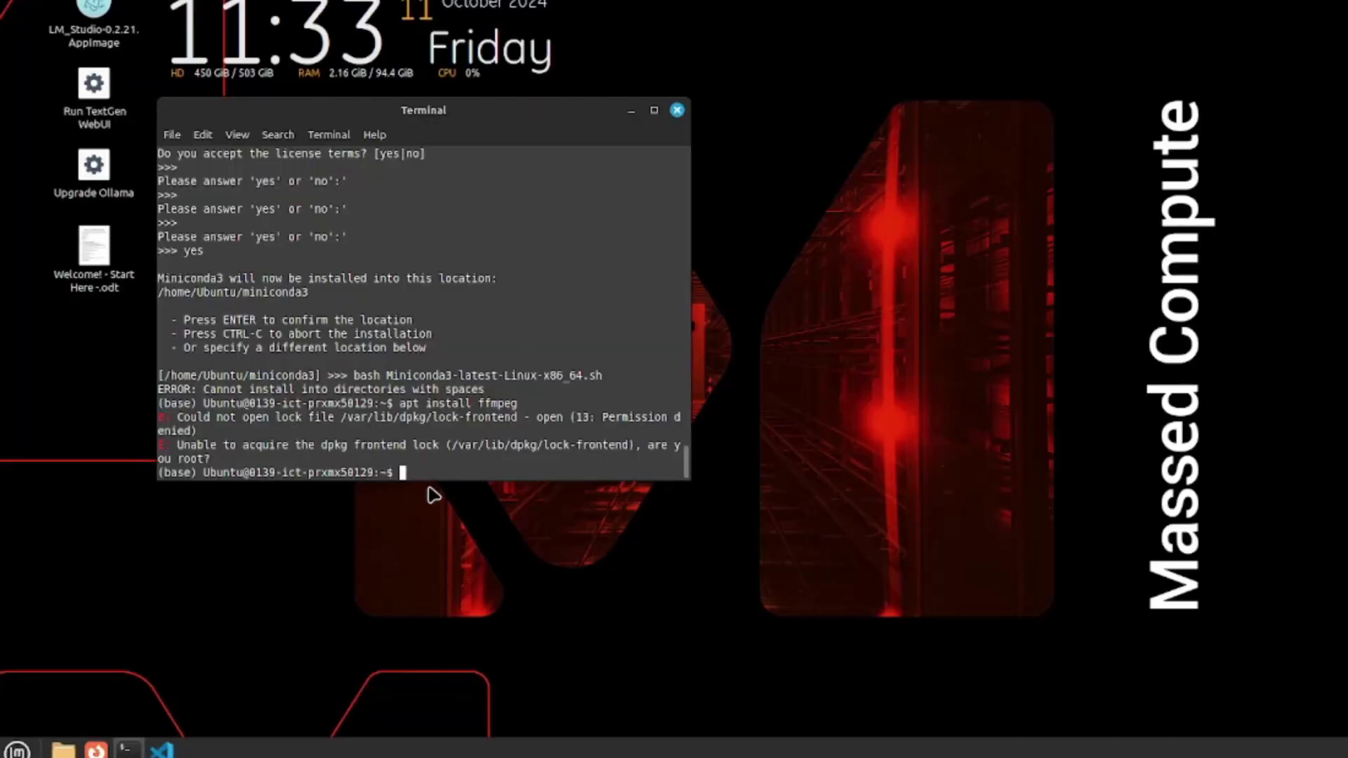
{"action": "right_click", "coordinate": [425, 475]}
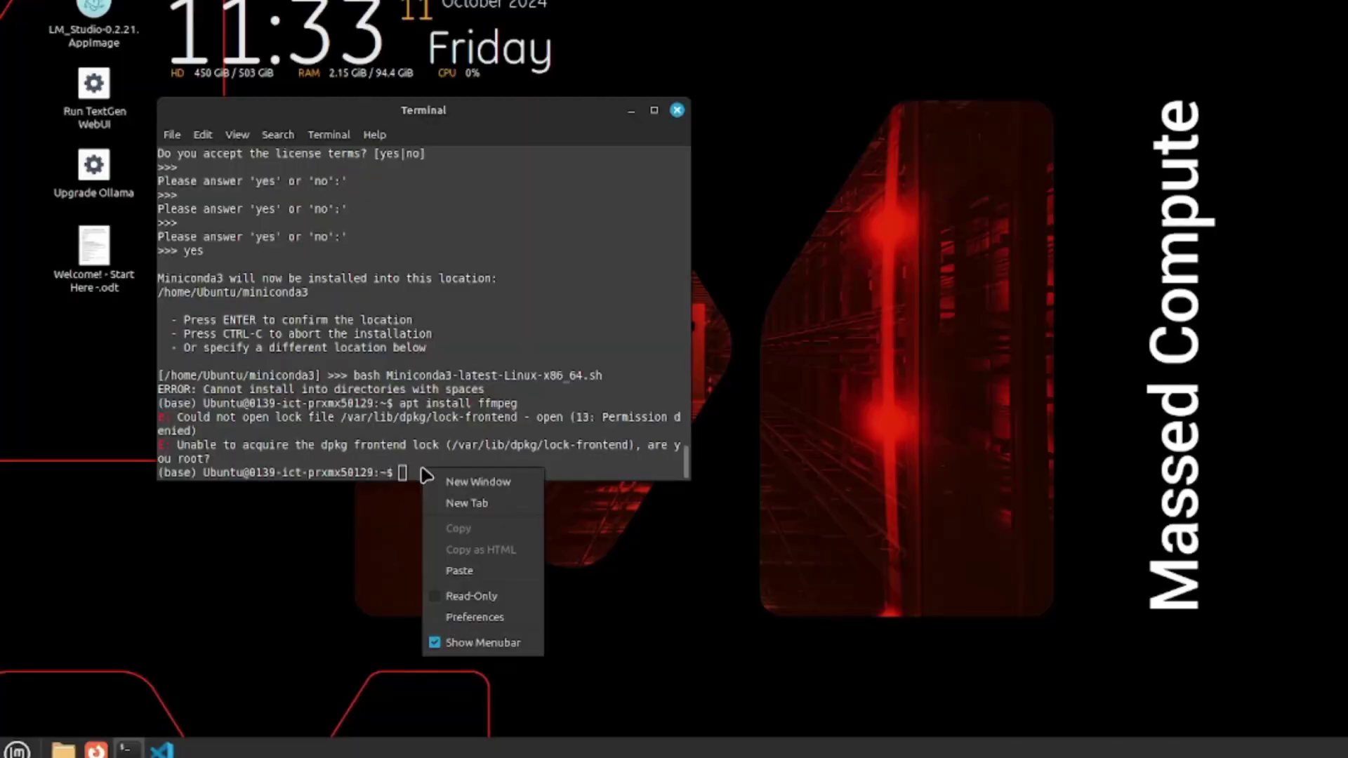
{"action": "left_click", "coordinate": [471, 572]}
{"action": "key", "text": "Return"}
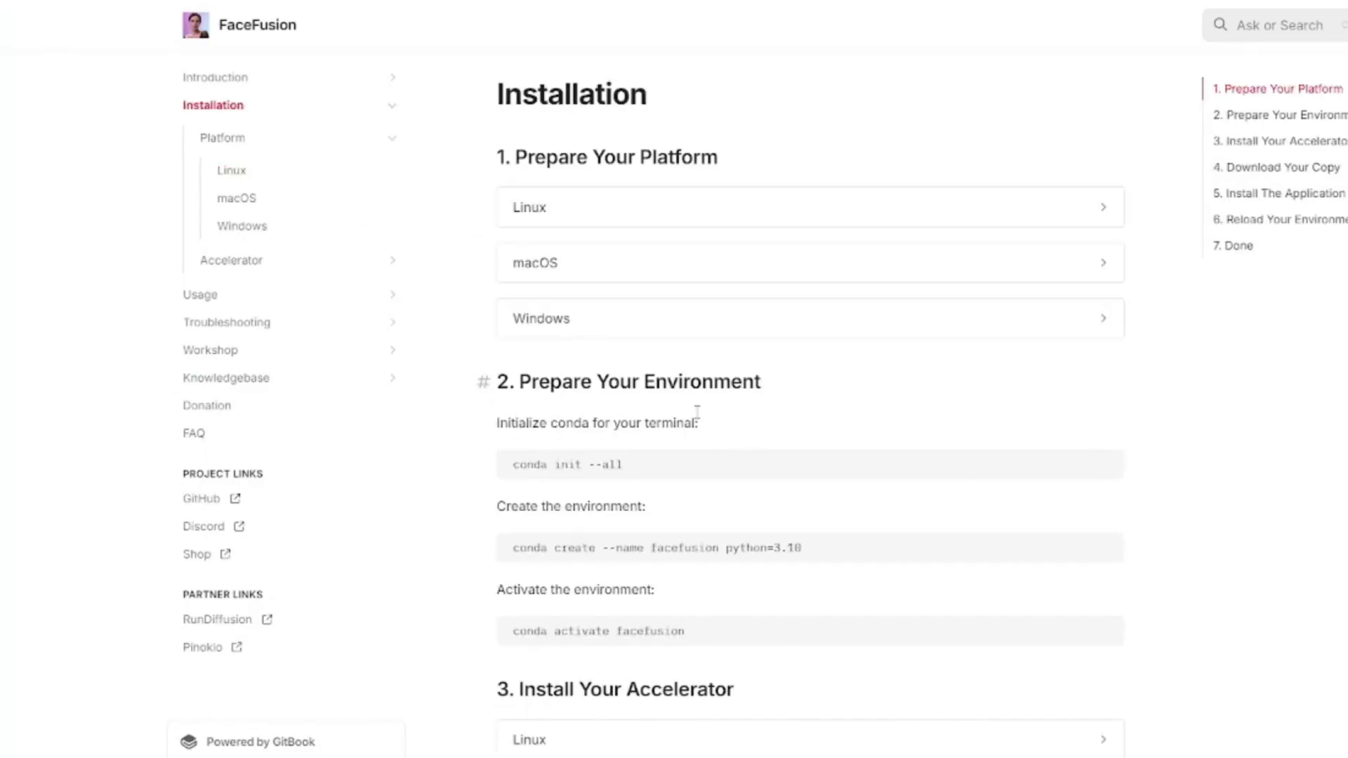
- Copy the conda initialization command from the guide's environment section and enter conda init --all in the terminal
{"action": "scroll", "coordinate": [482, 382], "scroll_direction": "down", "scroll_amount": 2}
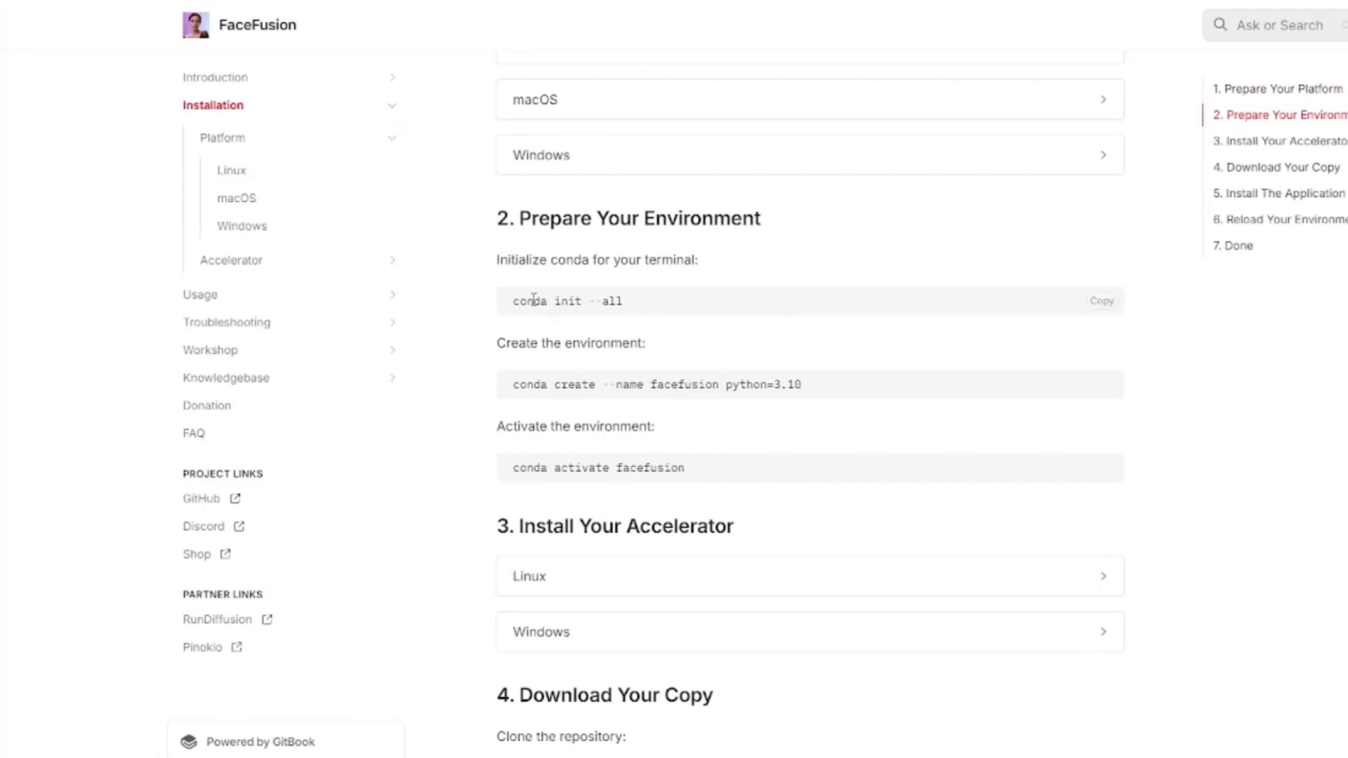
{"action": "triple_click", "coordinate": [534, 300]}
{"action": "key", "text": "ctrl+c"}
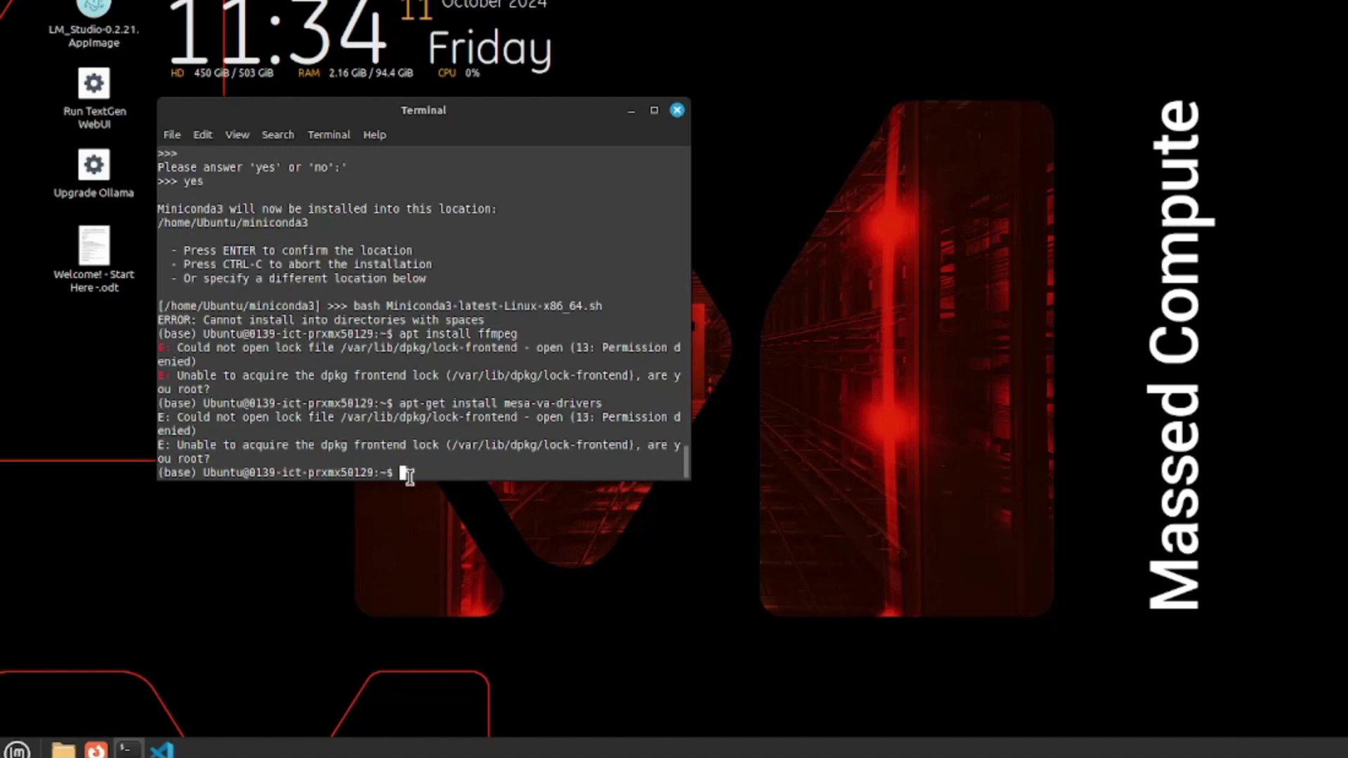
{"action": "right_click", "coordinate": [413, 479]}
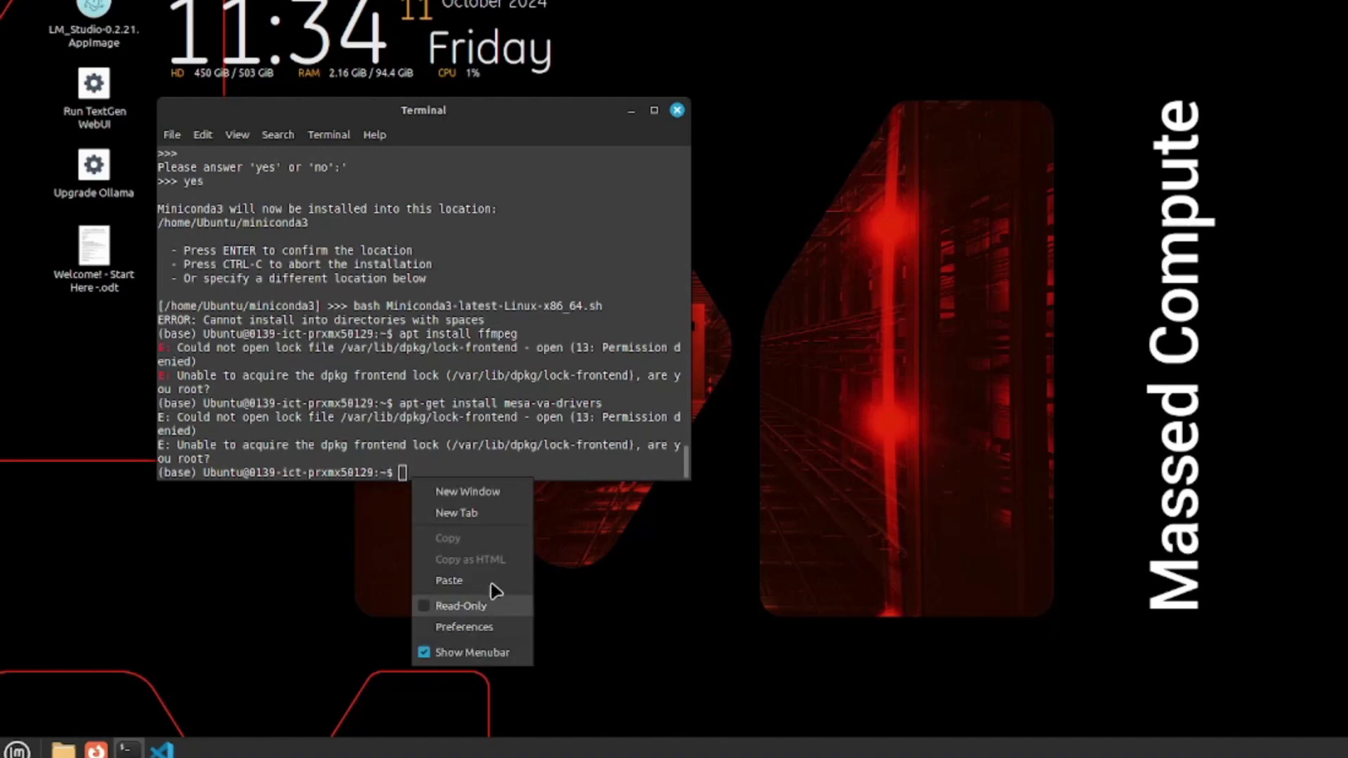
{"action": "left_click", "coordinate": [491, 581]}
- Confirm creating the facefusion environment with Python 3.10 by answering y, and activate it with conda activate facefusion
{"action": "type", "text": "y"}
{"action": "key", "text": "Return"}
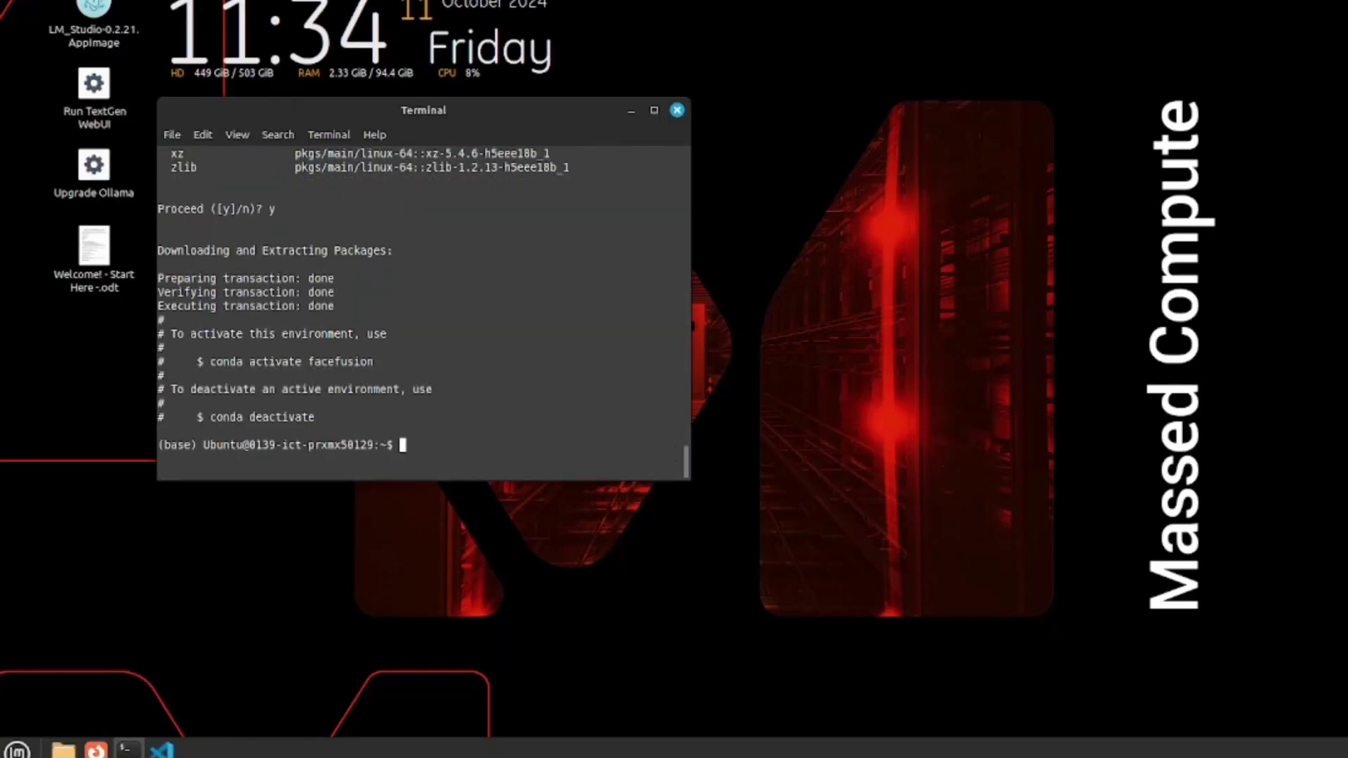
{"action": "type", "text": "conda activate facefusion"}
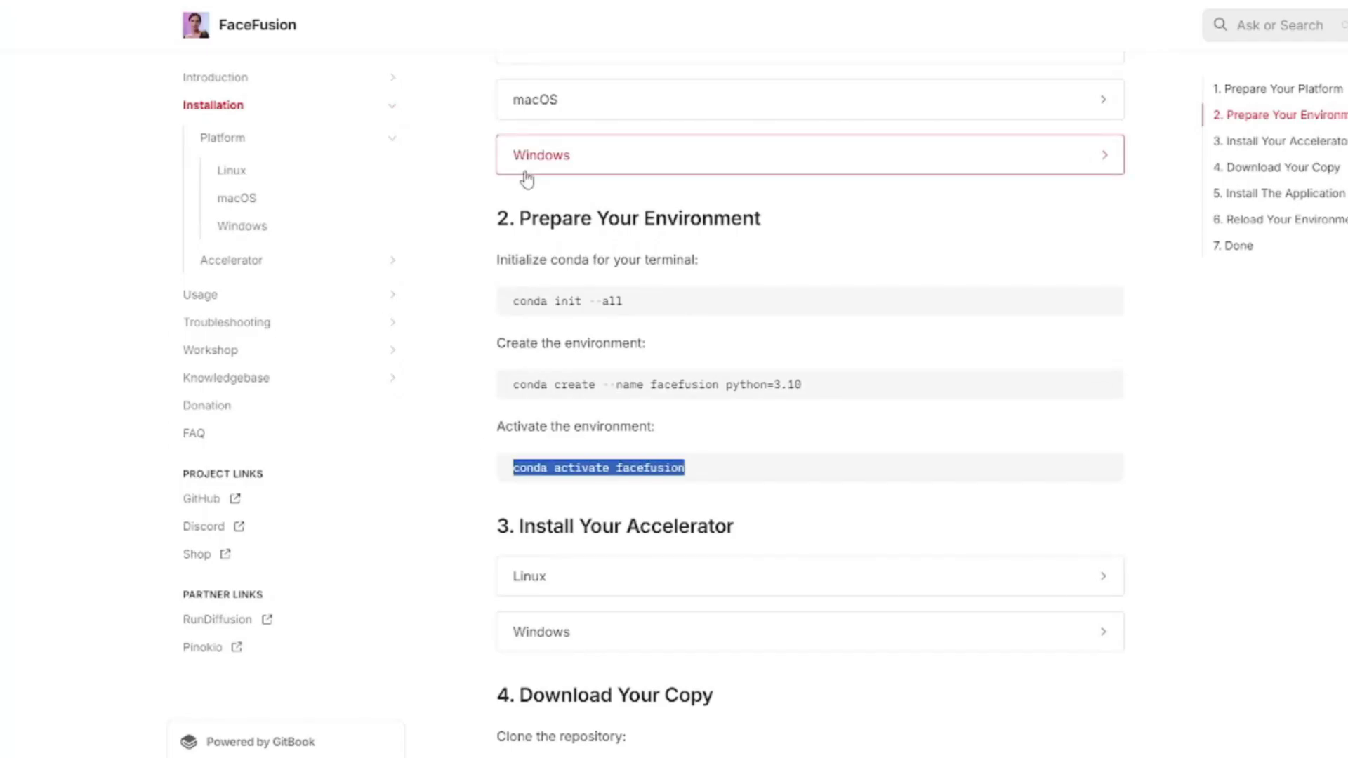
- Open the Linux page under Install Your Accelerator in the installation guide
{"action": "left_click_drag", "start_coordinate": [510, 218], "coordinate": [774, 507]}
{"action": "scroll", "coordinate": [609, 401], "scroll_direction": "down", "scroll_amount": 1}
{"action": "left_click", "coordinate": [390, 316]}
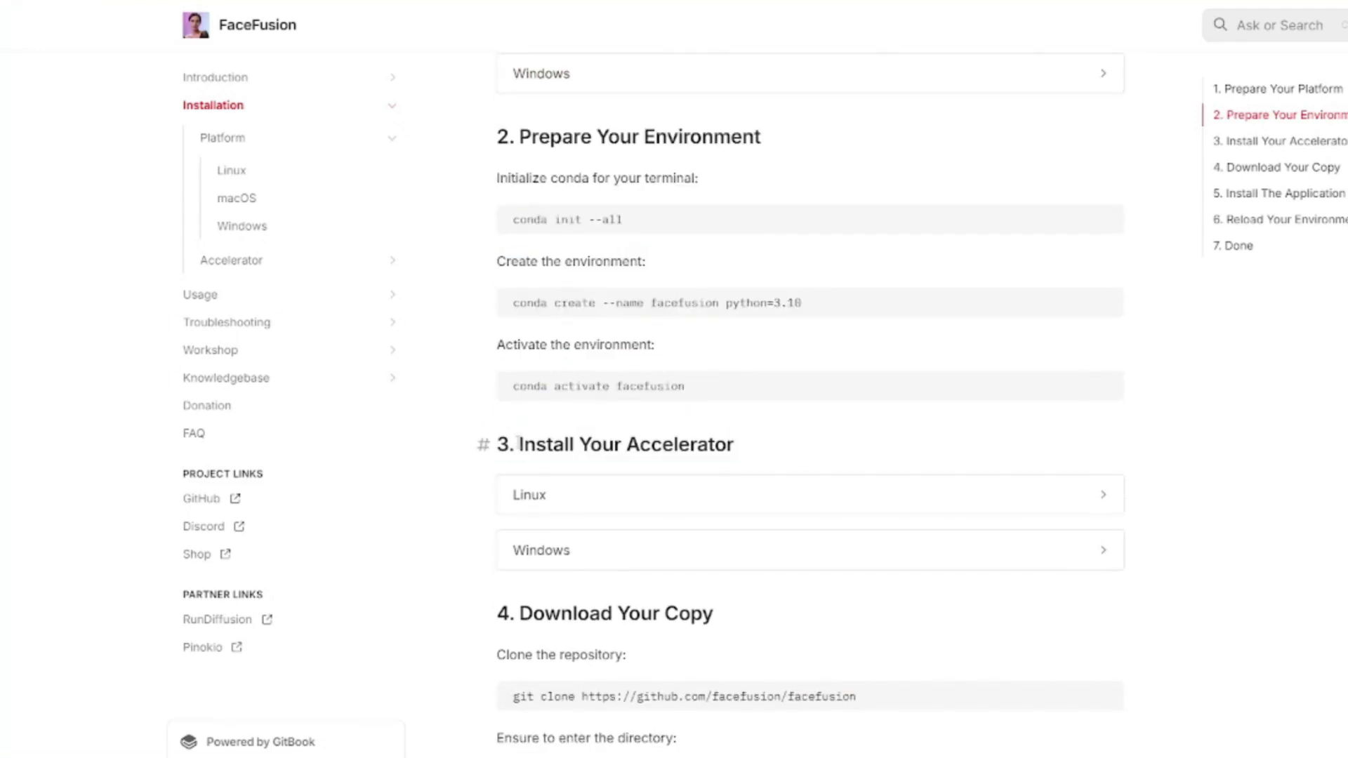
{"action": "left_click_drag", "start_coordinate": [518, 444], "coordinate": [997, 455]}
{"action": "left_click", "coordinate": [795, 434]}
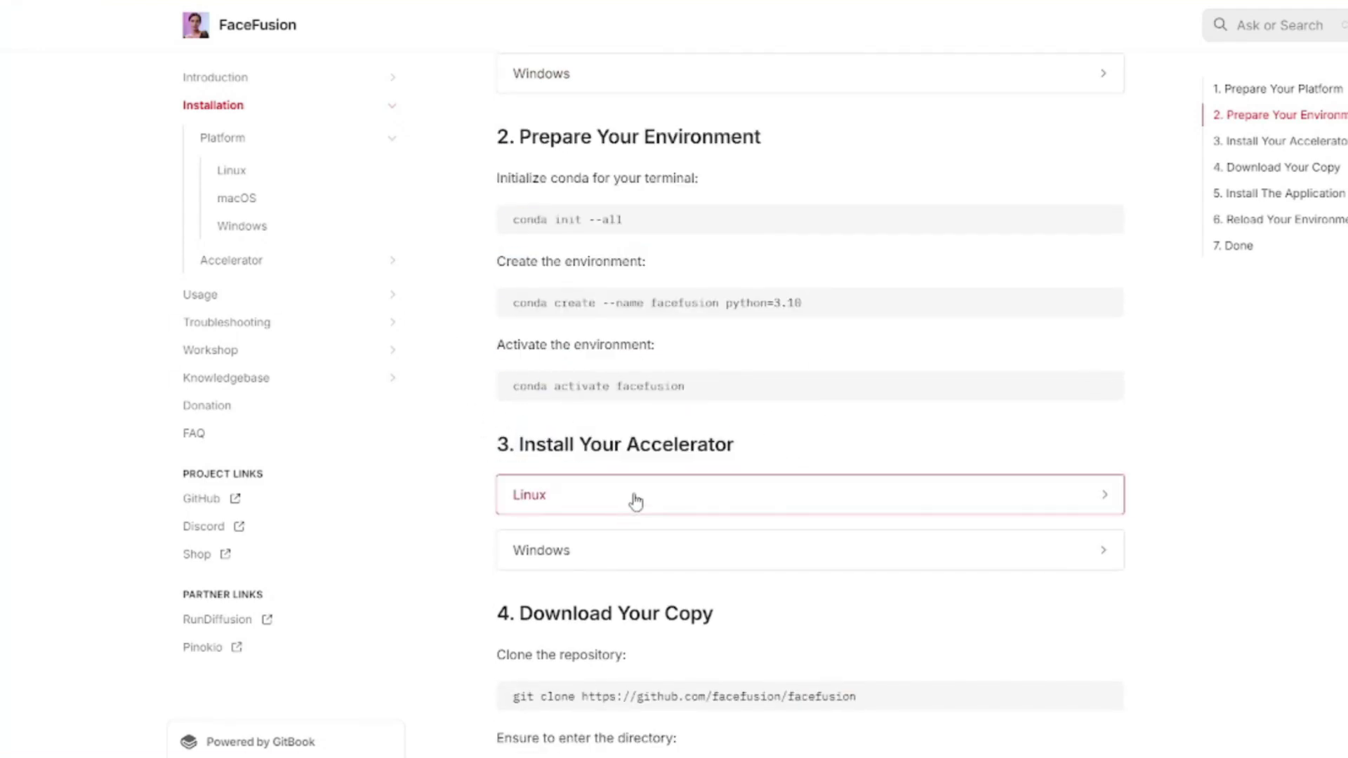
{"action": "left_click", "coordinate": [606, 500]}
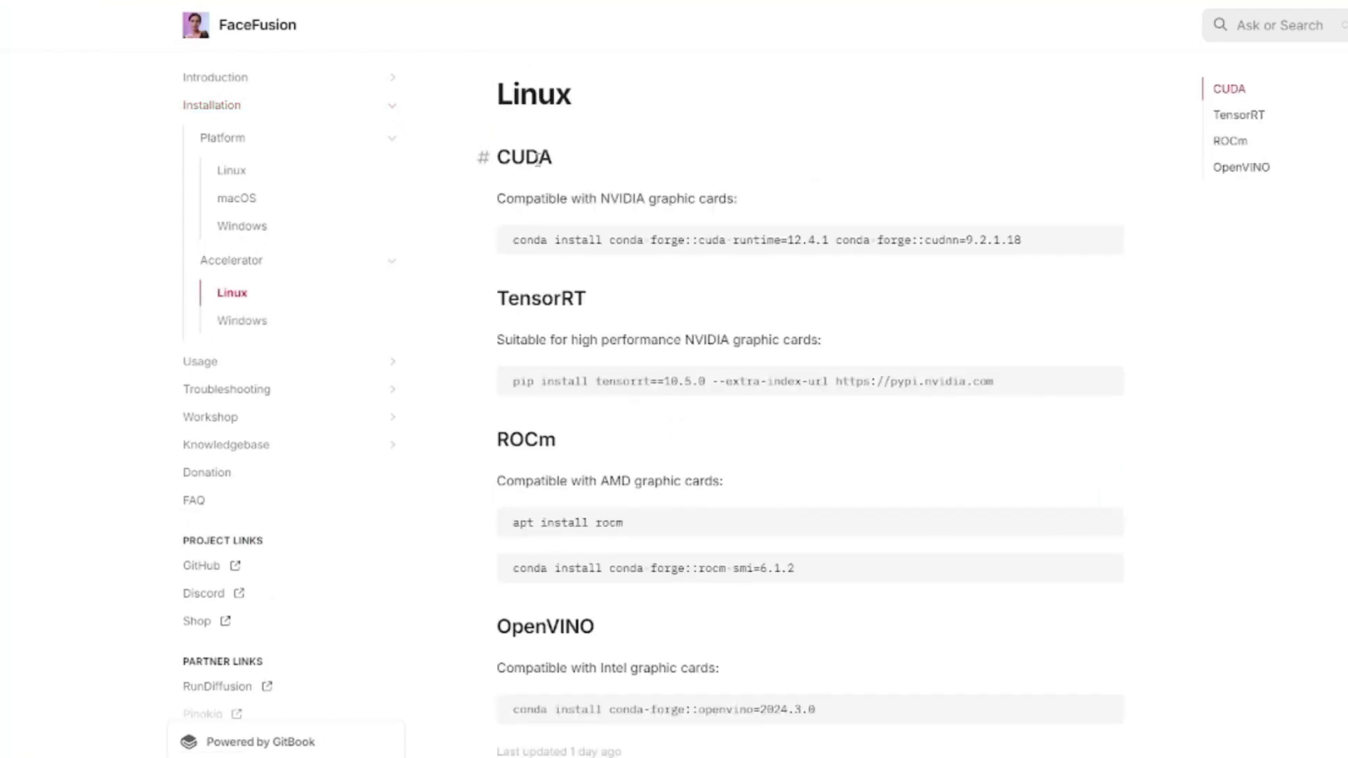
{"action": "scroll", "coordinate": [635, 432], "scroll_direction": "down", "scroll_amount": 1}
{"action": "scroll", "coordinate": [583, 455], "scroll_direction": "up", "scroll_amount": 1}
{"action": "left_click_drag", "start_coordinate": [483, 160], "coordinate": [359, 276]}
{"action": "triple_click", "coordinate": [601, 239]}
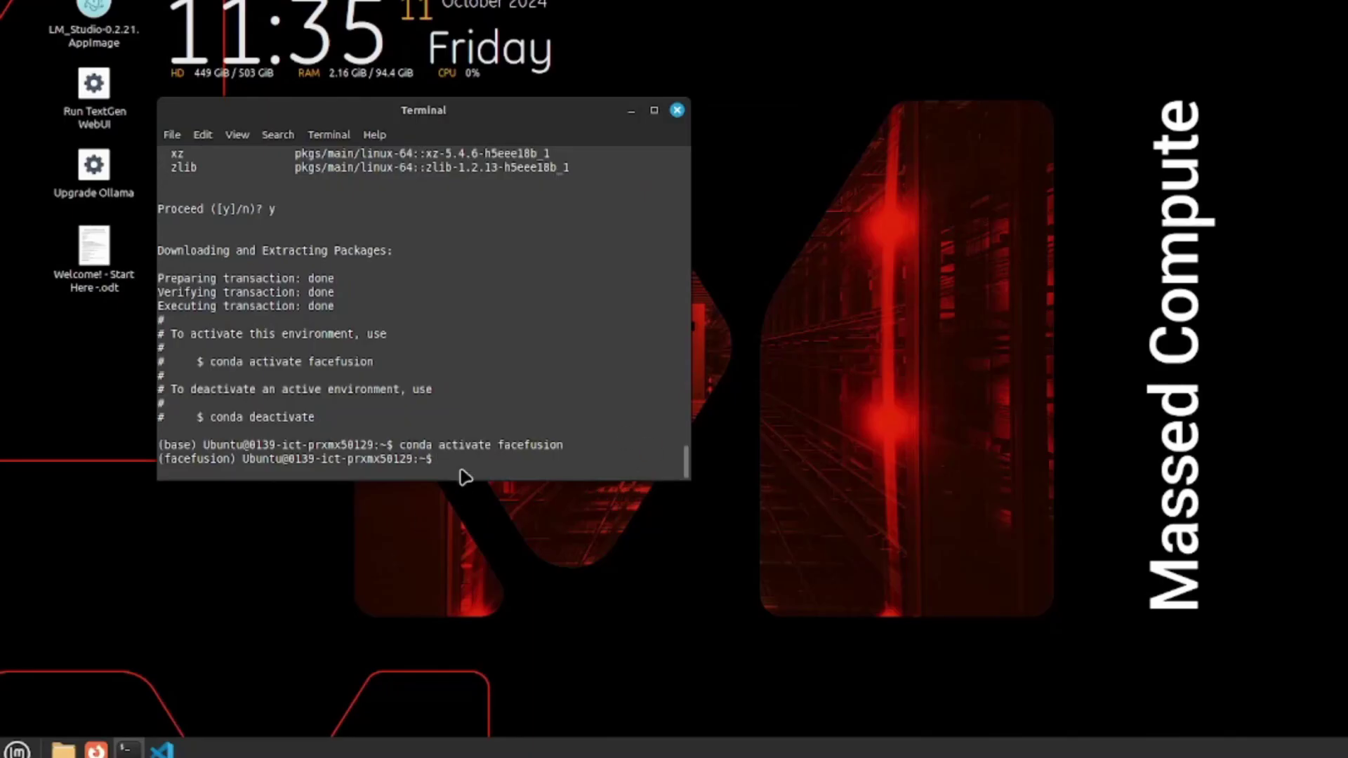
{"action": "right_click", "coordinate": [461, 469]}
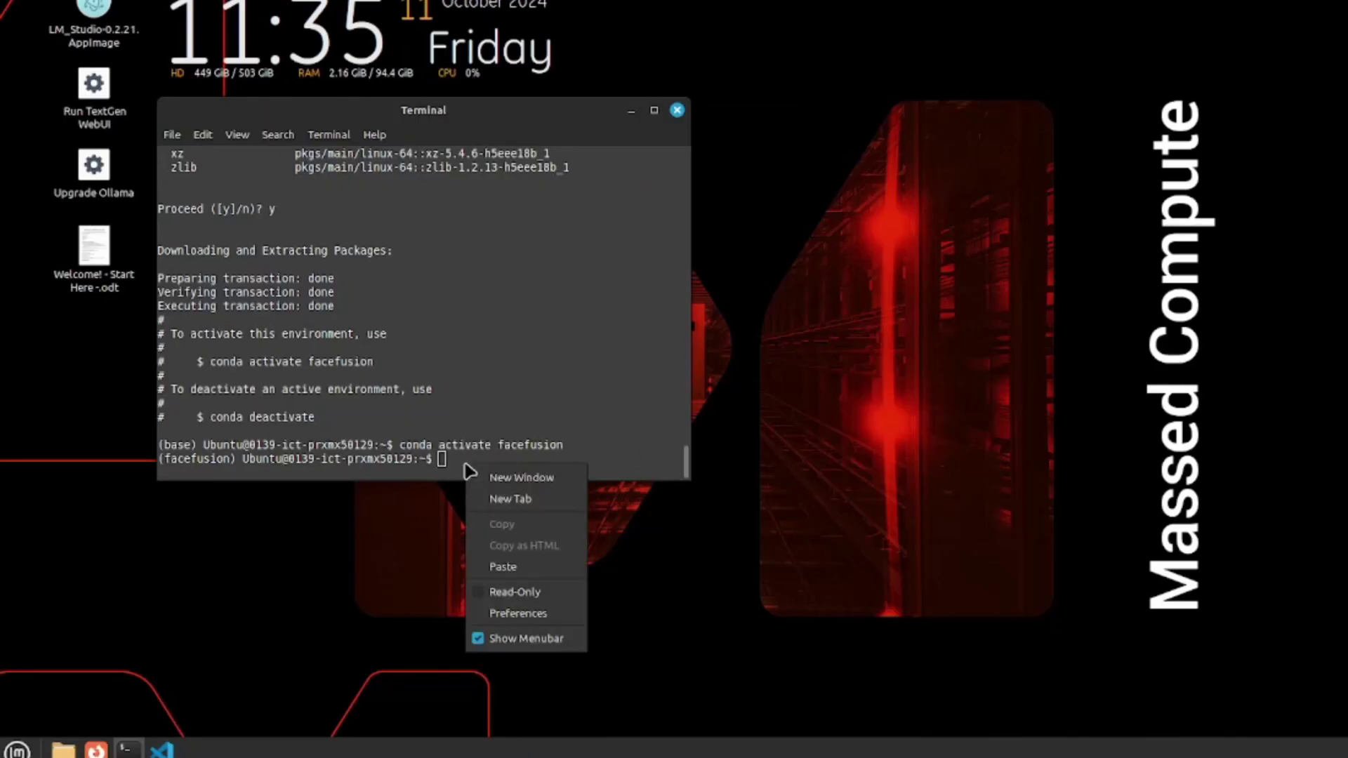
{"action": "left_click", "coordinate": [495, 566]}
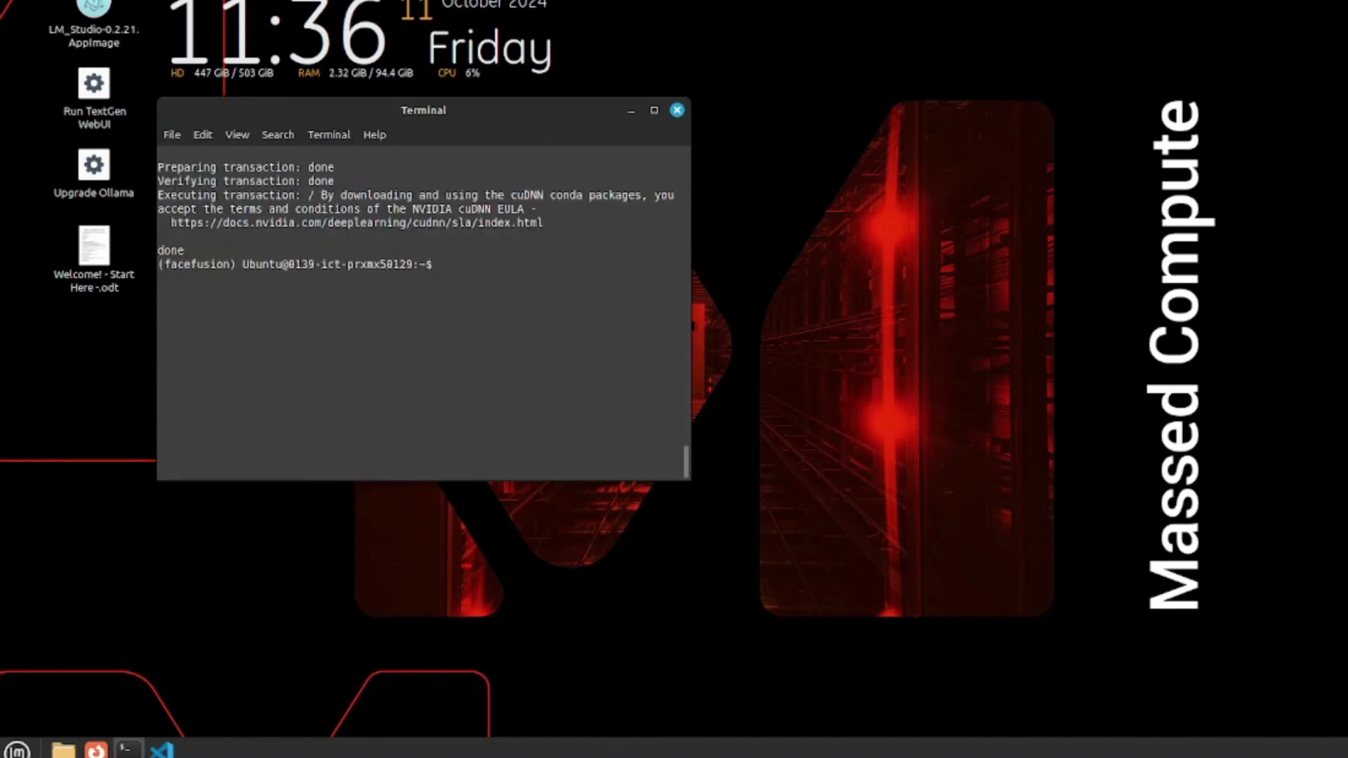
{"action": "key", "text": "ctrl+shift+v"}
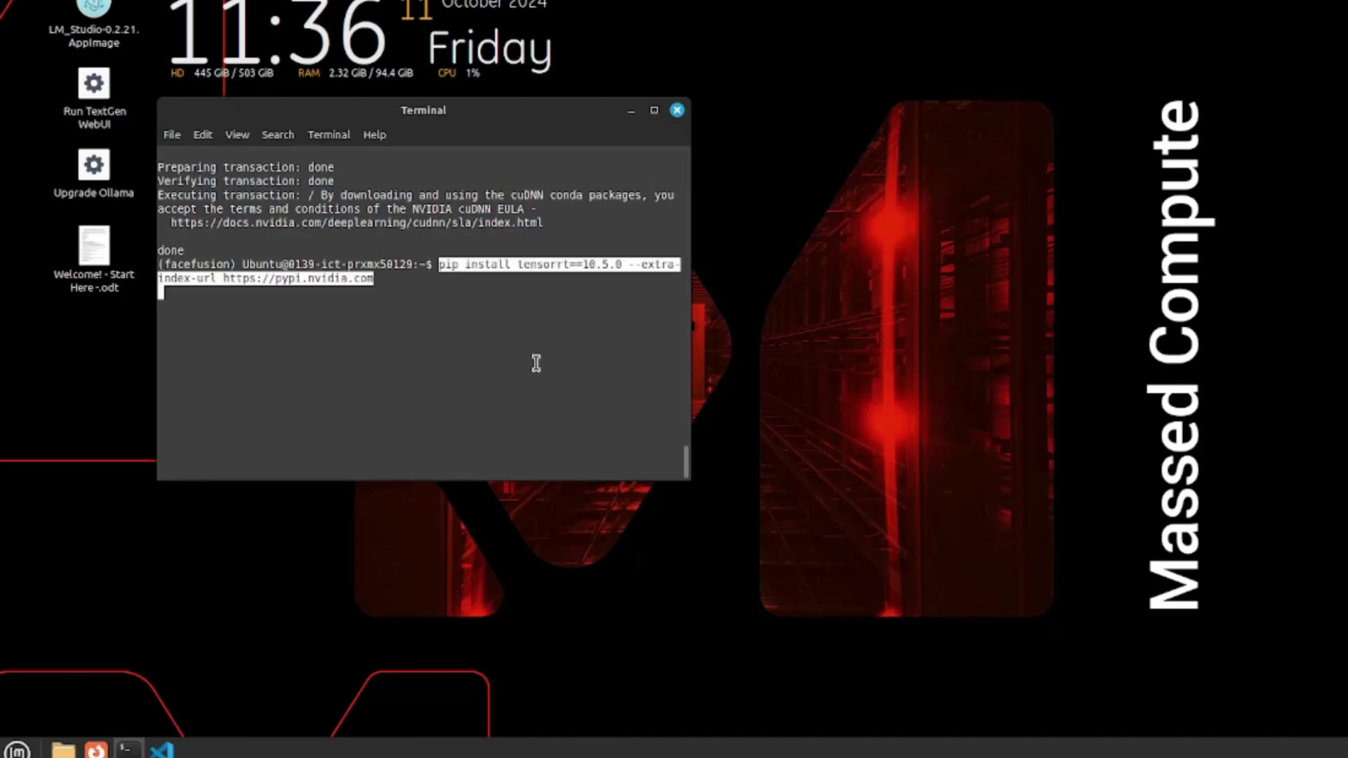
{"action": "key", "text": "Return"}
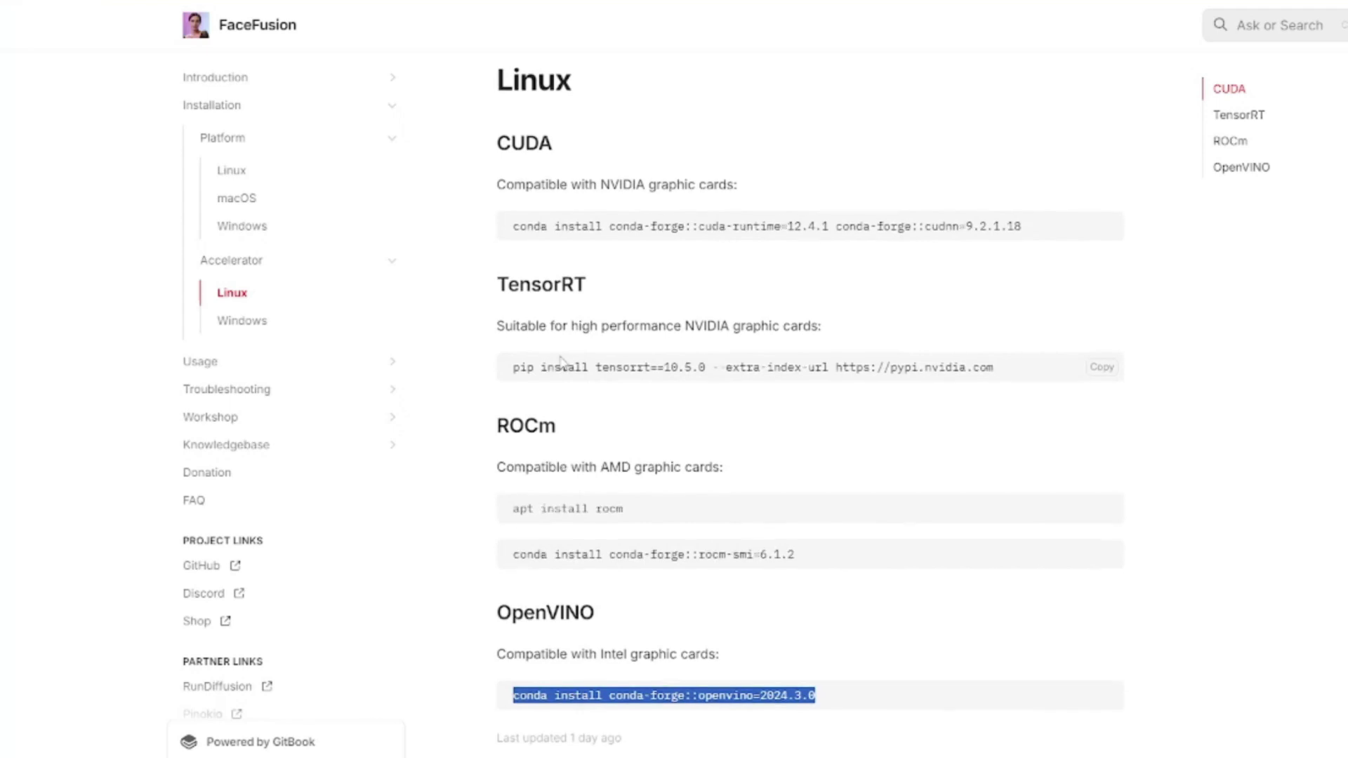
{"action": "scroll", "coordinate": [562, 360], "scroll_direction": "up", "scroll_amount": 1}
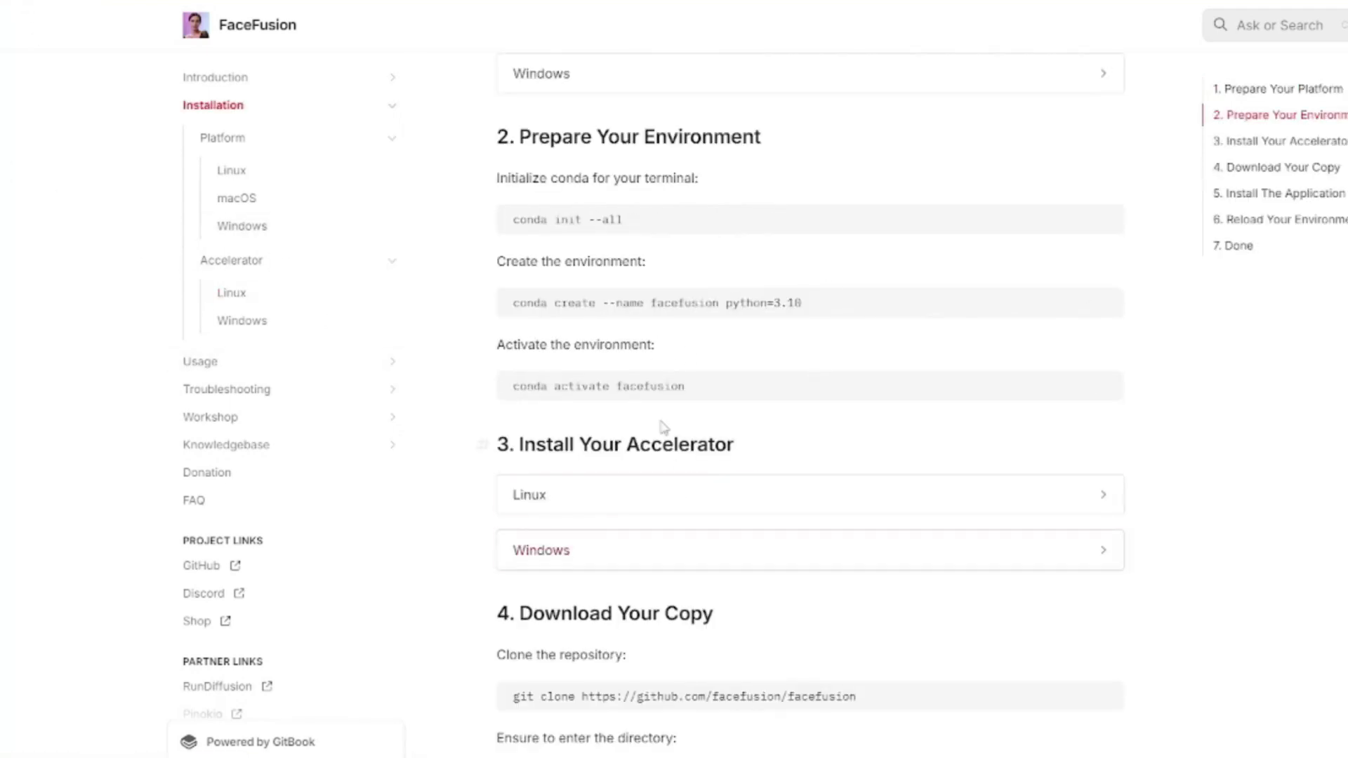
{"action": "scroll", "coordinate": [664, 425], "scroll_direction": "down", "scroll_amount": 5}
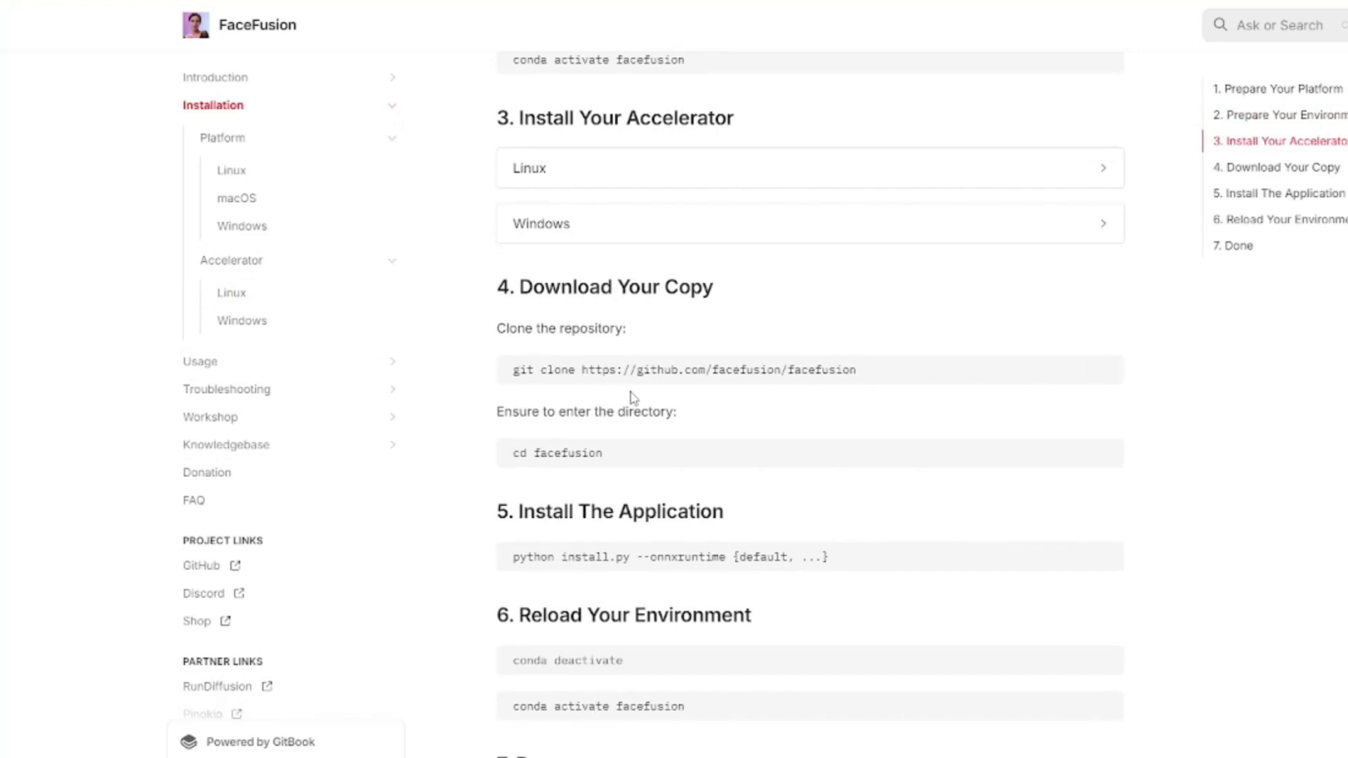
{"action": "triple_click", "coordinate": [672, 377]}
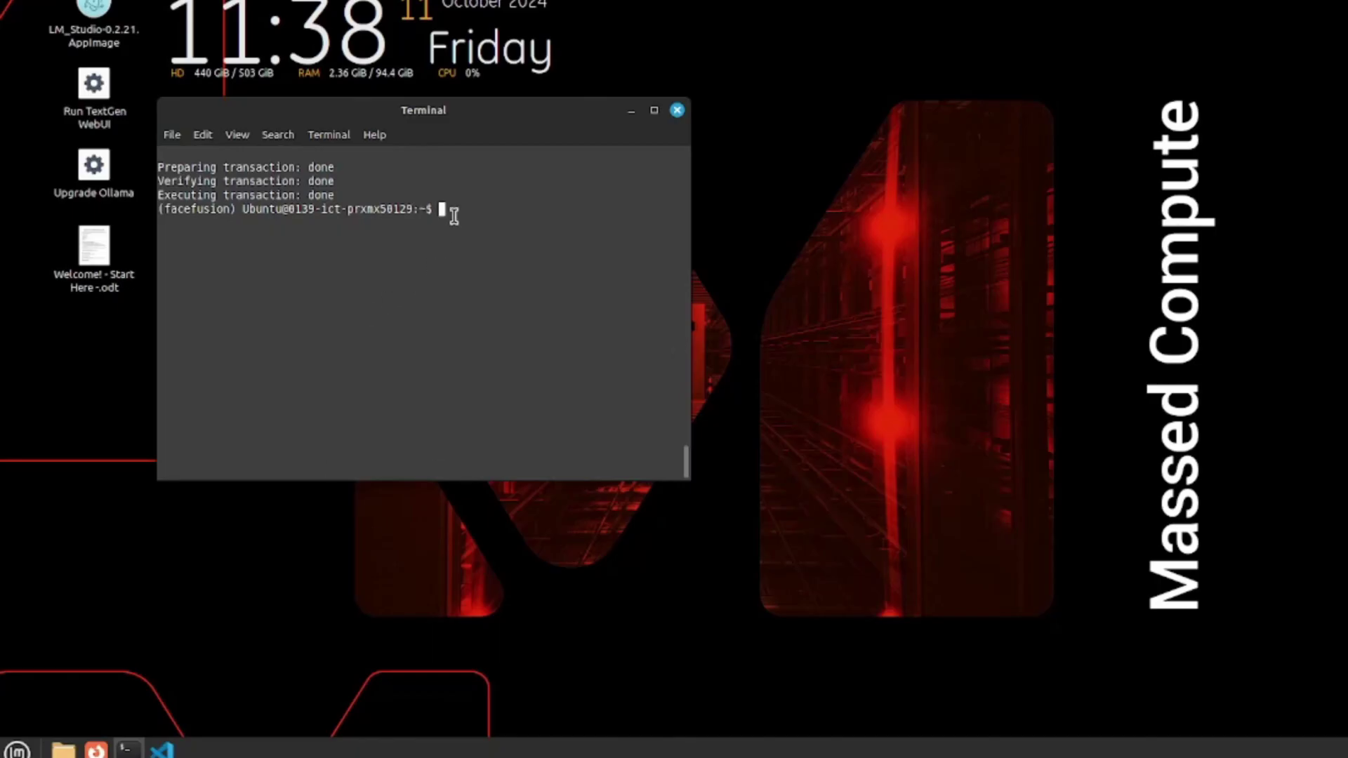
{"action": "right_click", "coordinate": [455, 216]}
{"action": "left_click", "coordinate": [510, 320]}
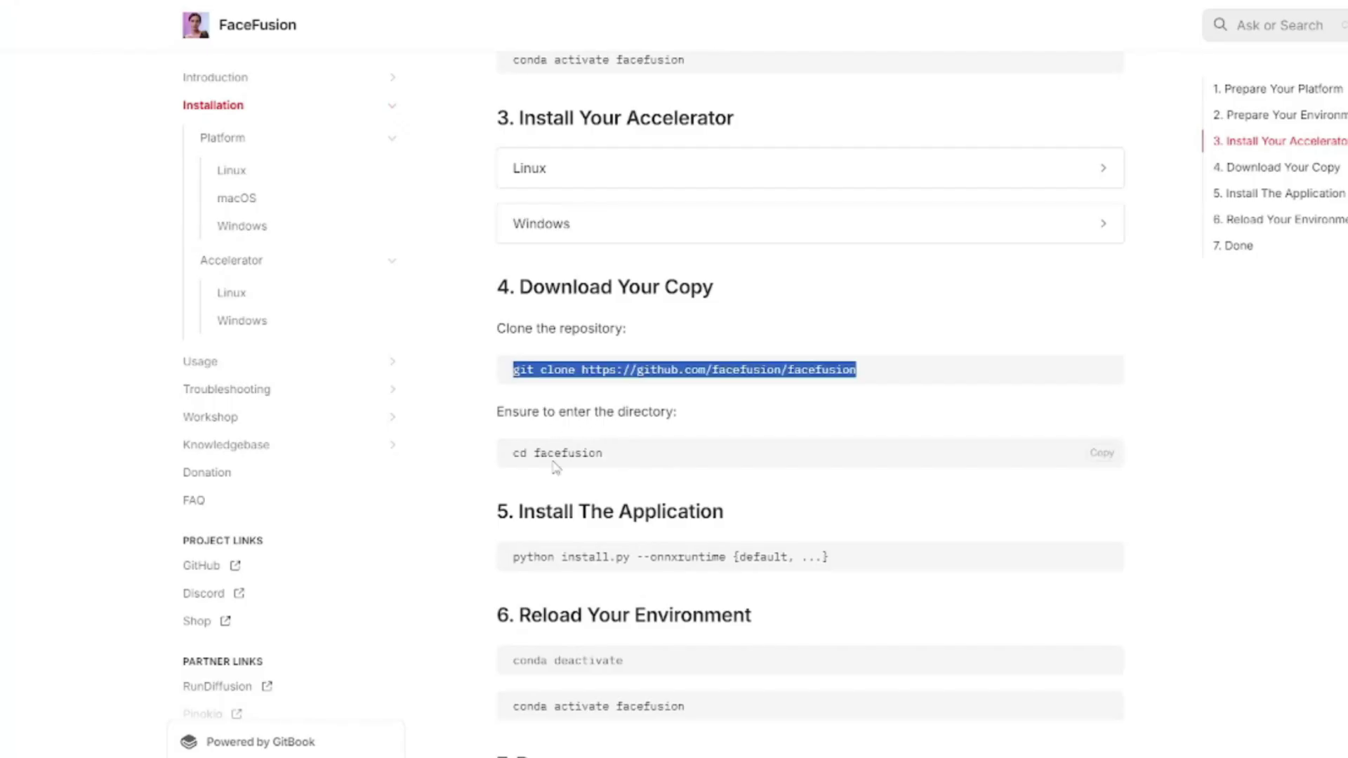
- Enter the cloned repository's directory in the terminal with the guide's command cd facefusion
{"action": "triple_click", "coordinate": [557, 453]}
{"action": "left_click", "coordinate": [819, 394]}
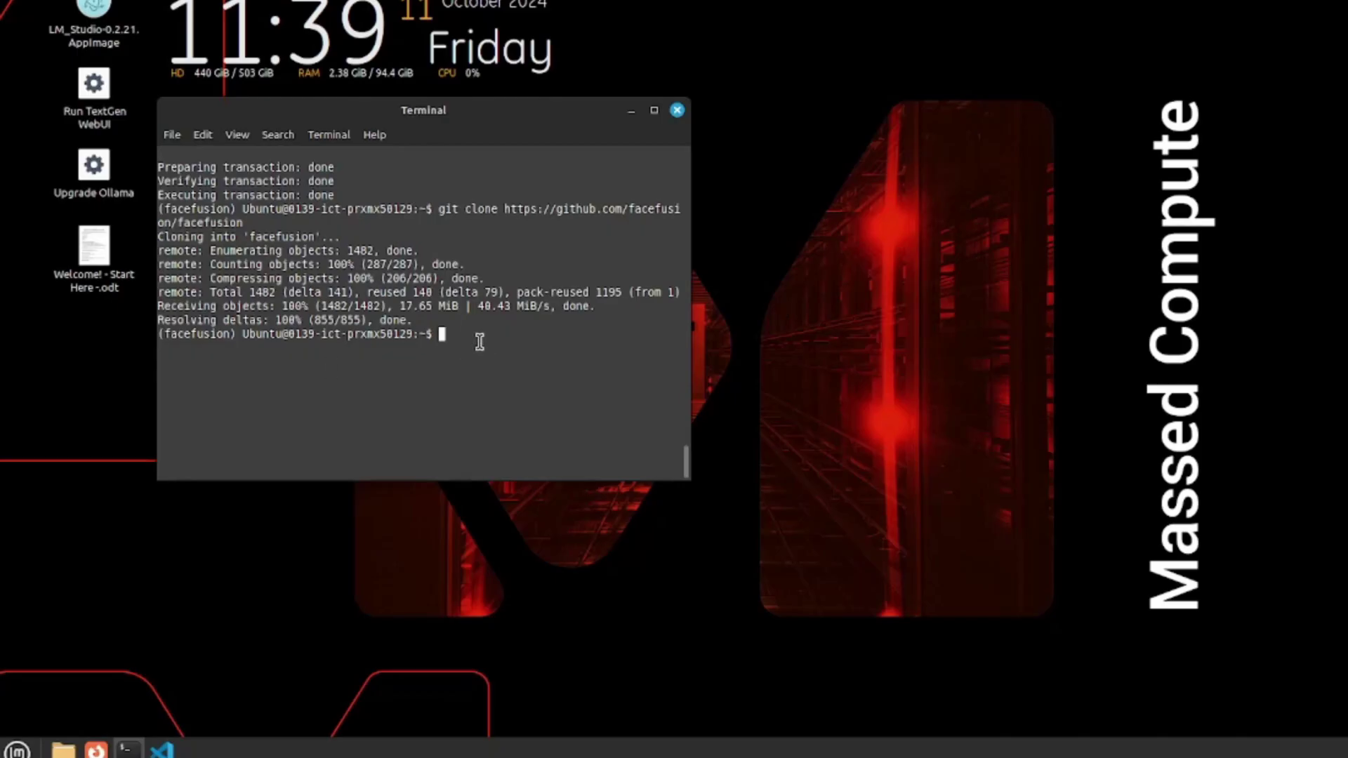
{"action": "right_click", "coordinate": [479, 342]}
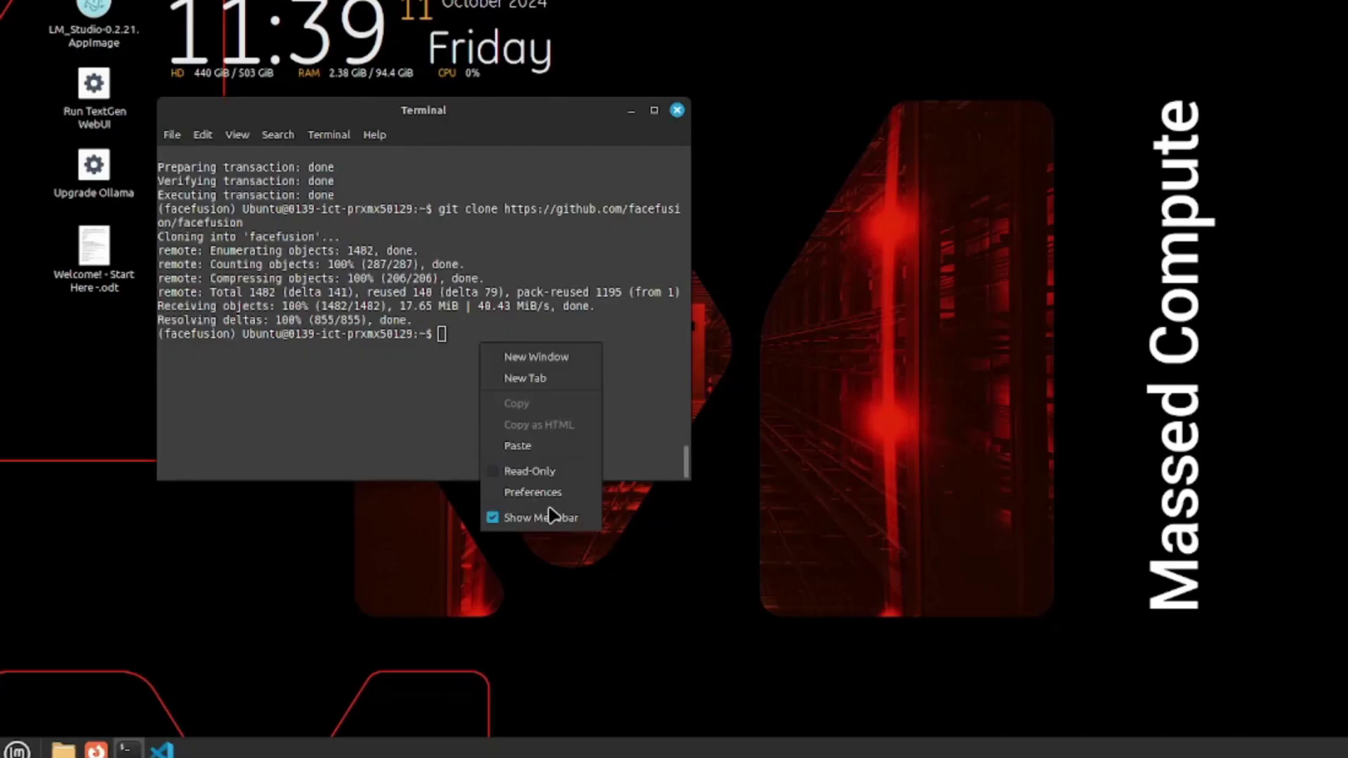
{"action": "left_click", "coordinate": [544, 442]}
{"action": "key", "text": "Return"}
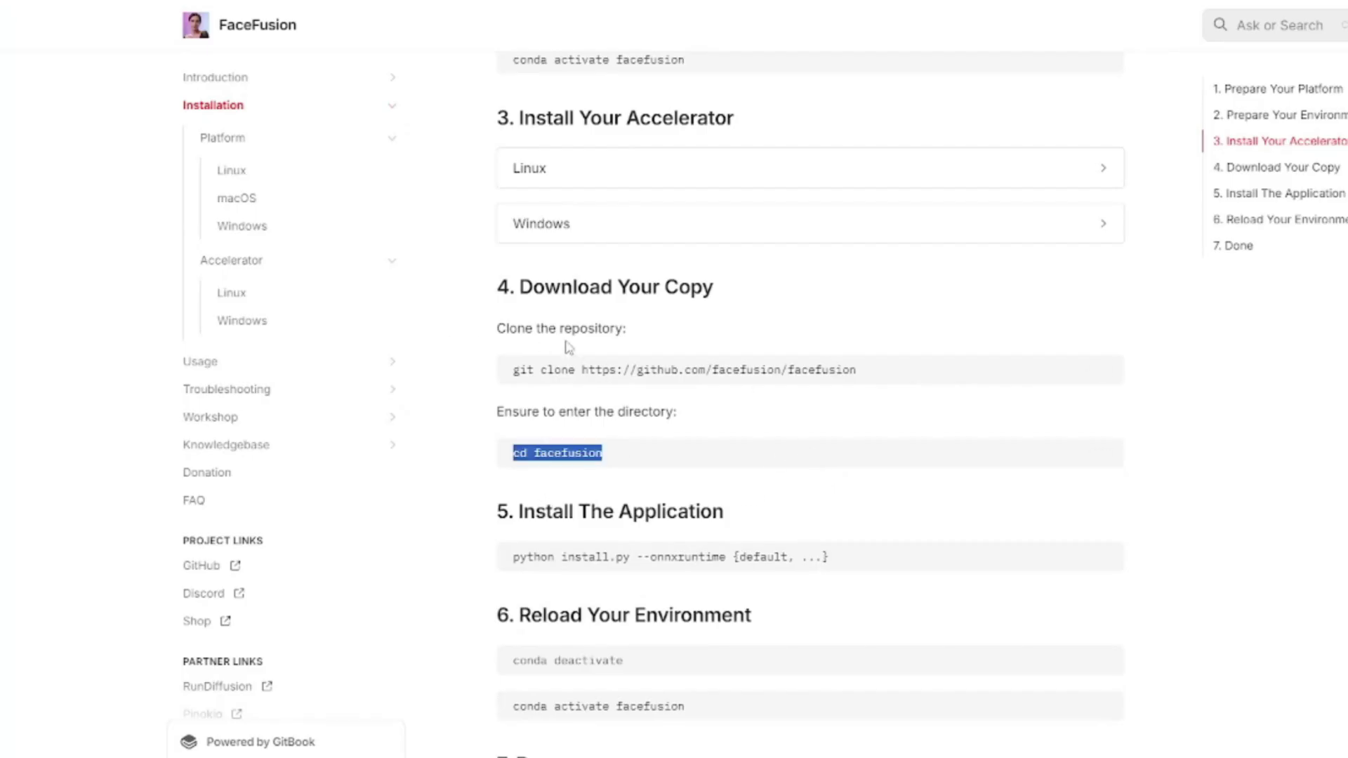
- Copy the guide's application install command and try to run python install.py --onnxruntime {default, ...} in the terminal
{"action": "scroll", "coordinate": [569, 346], "scroll_direction": "down", "scroll_amount": 2}
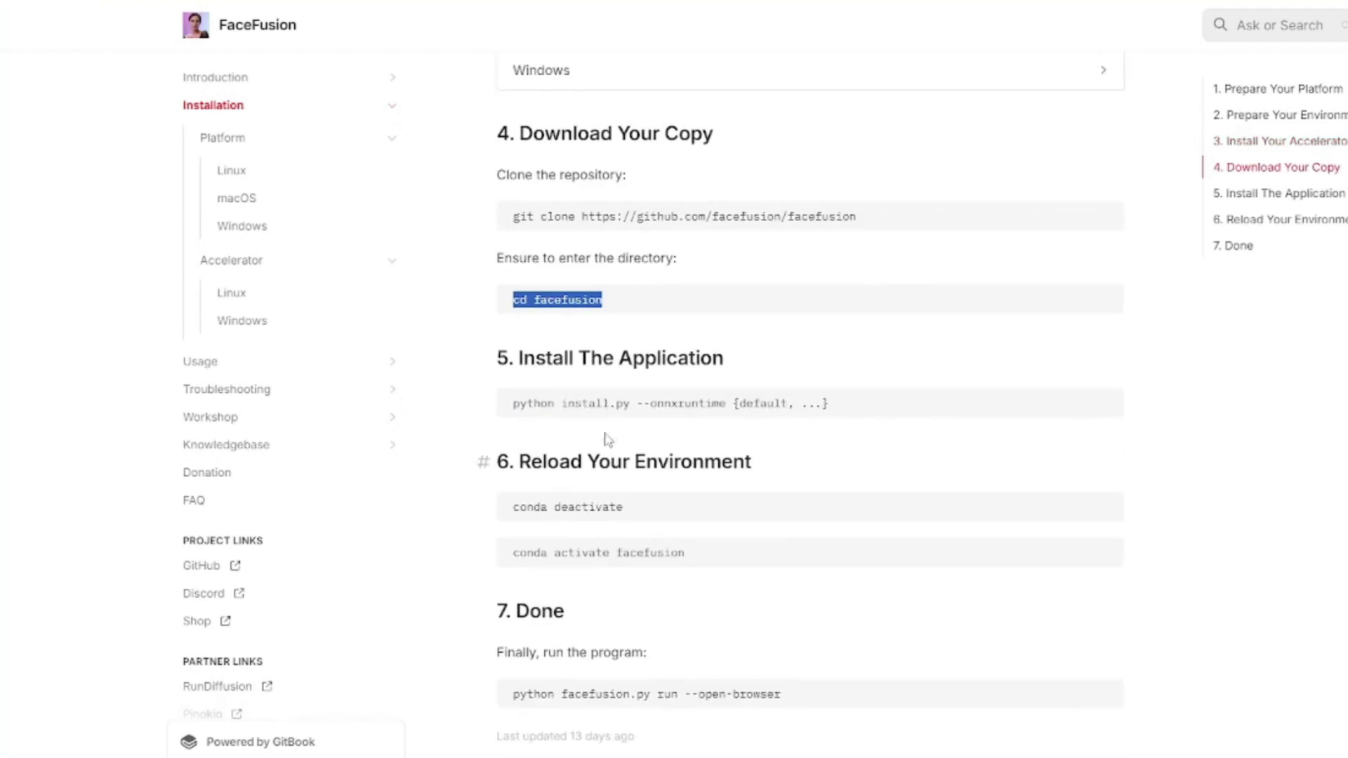
{"action": "triple_click", "coordinate": [619, 401]}
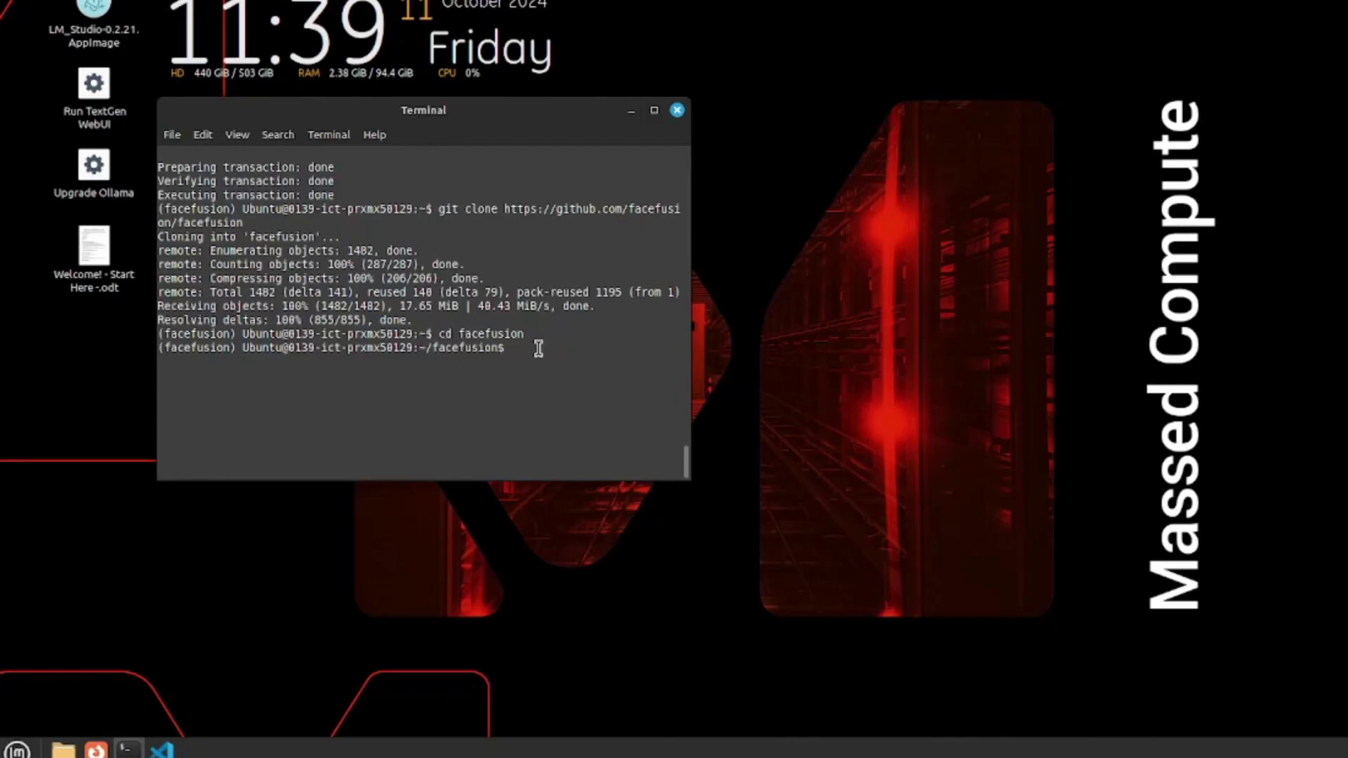
{"action": "right_click", "coordinate": [546, 354]}
{"action": "left_click", "coordinate": [594, 451]}
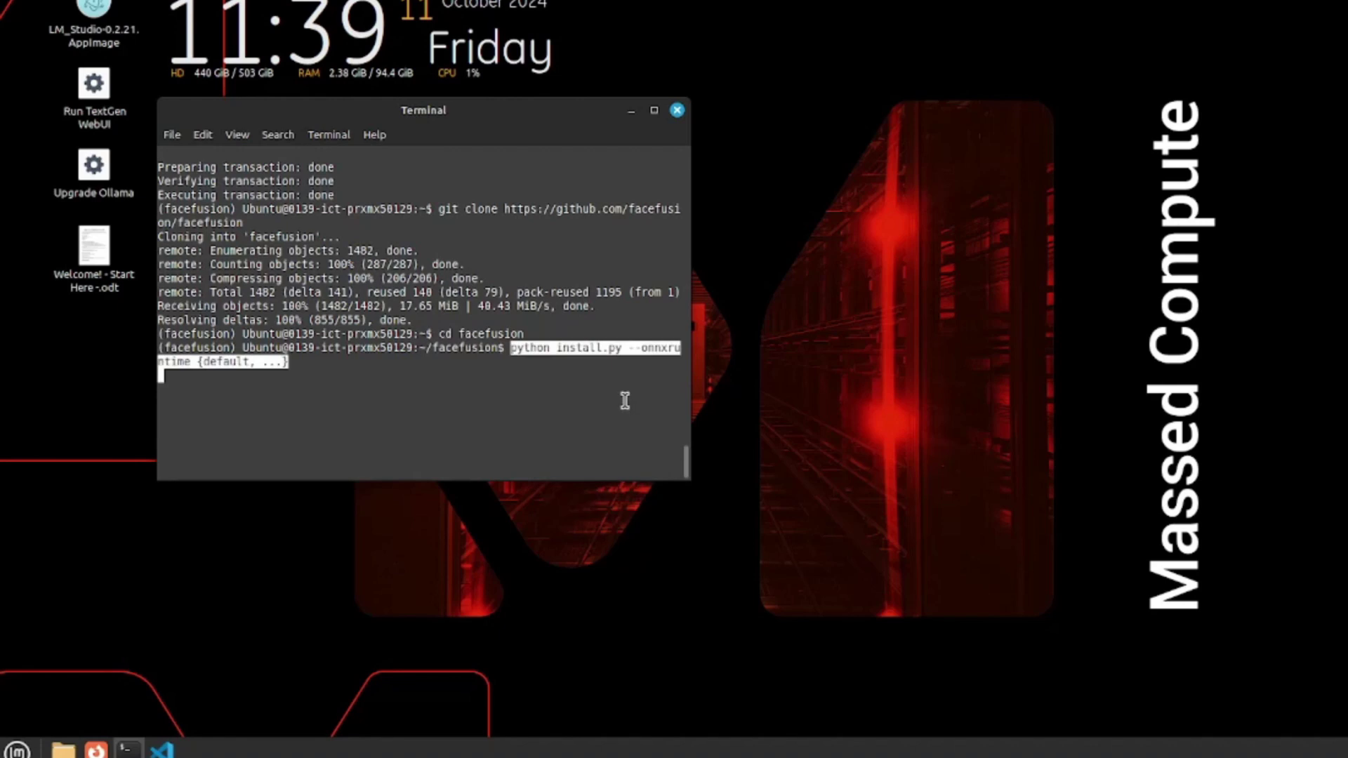
{"action": "key", "text": "Return"}
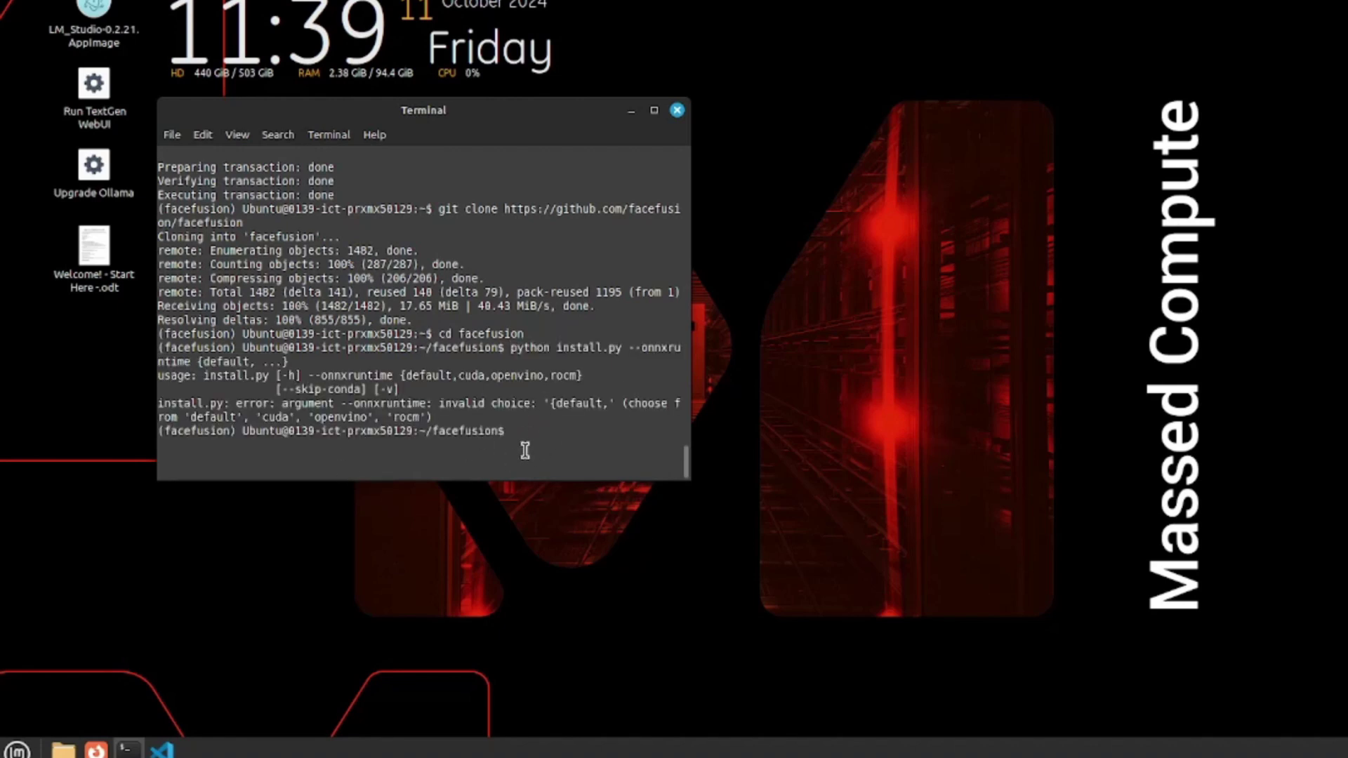
- Deactivate the current environment in the terminal with the guide's command conda deactivate
{"action": "right_click", "coordinate": [618, 270]}
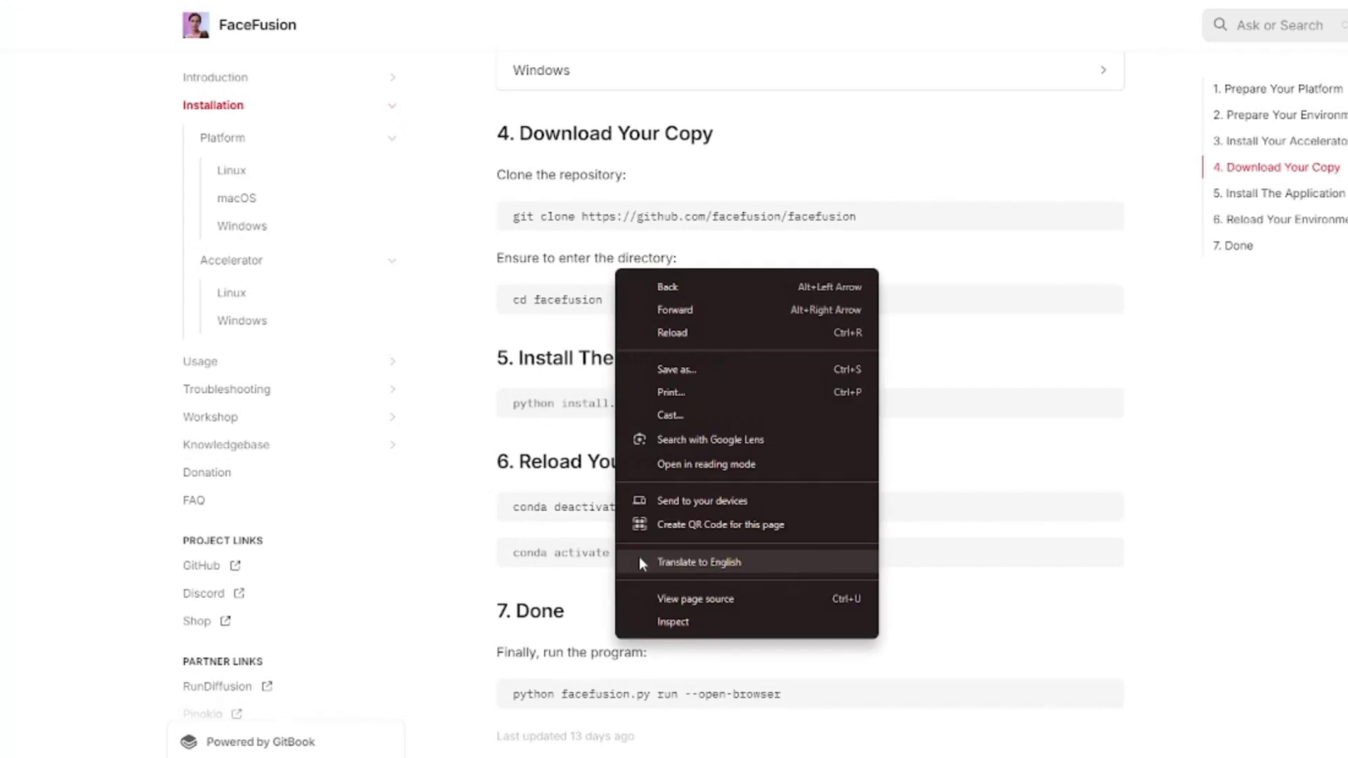
{"action": "left_click", "coordinate": [436, 551]}
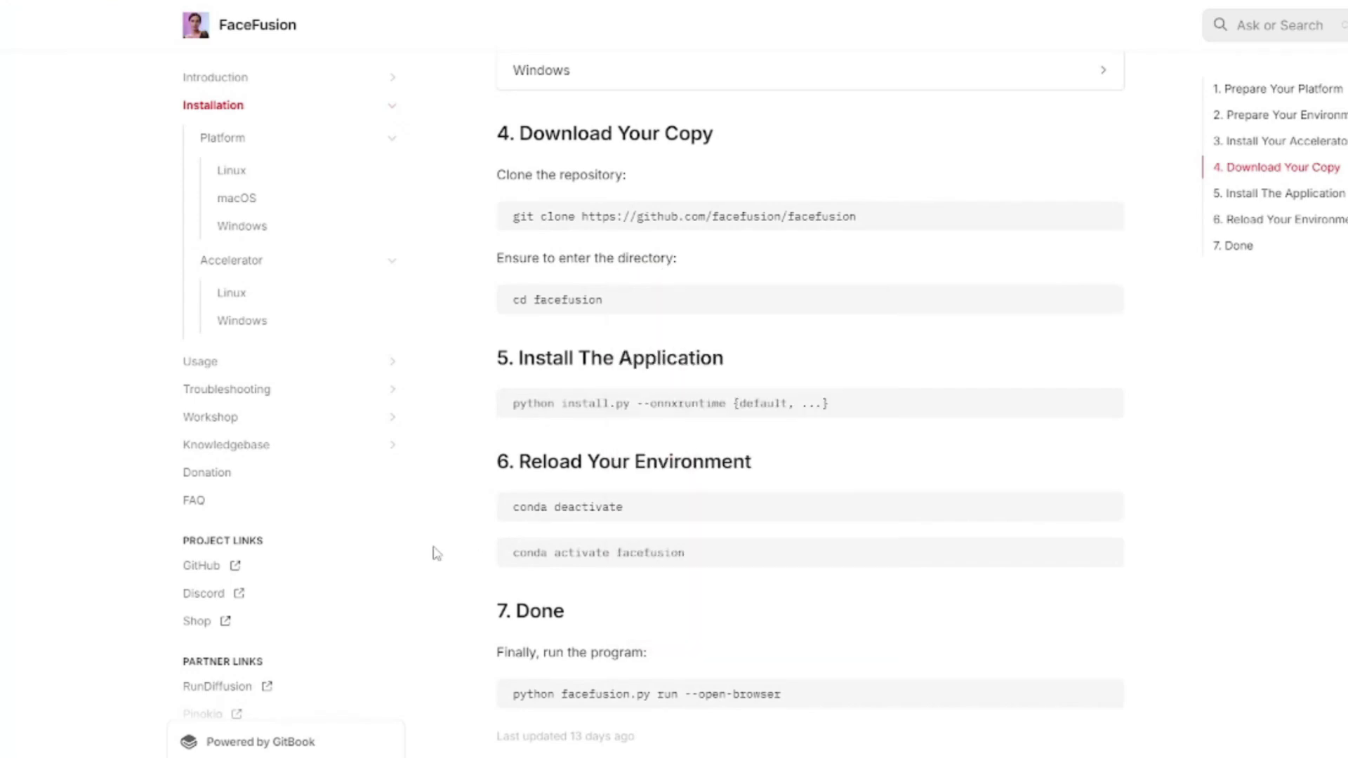
{"action": "triple_click", "coordinate": [574, 507]}
{"action": "key", "text": "ctrl+c"}
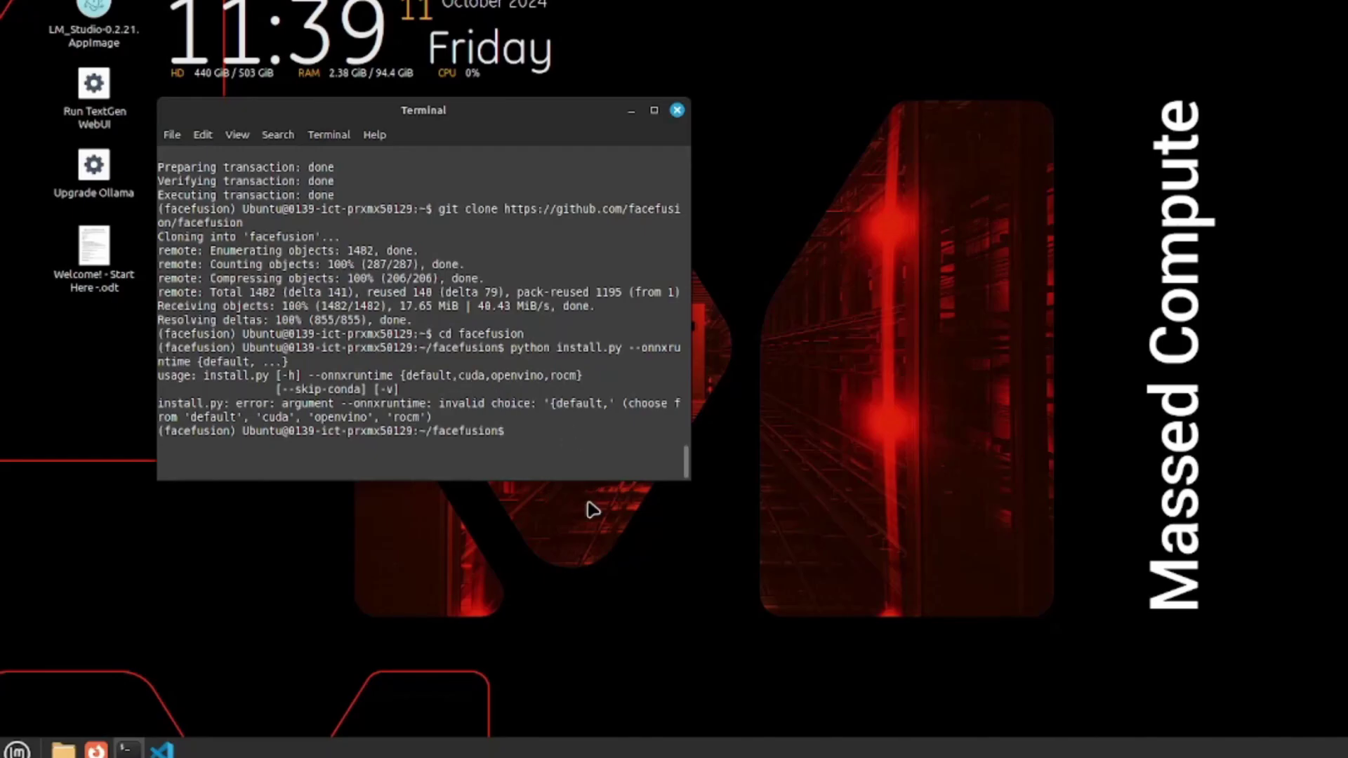
{"action": "right_click", "coordinate": [567, 434]}
{"action": "left_click", "coordinate": [602, 539]}
{"action": "key", "text": "Return"}
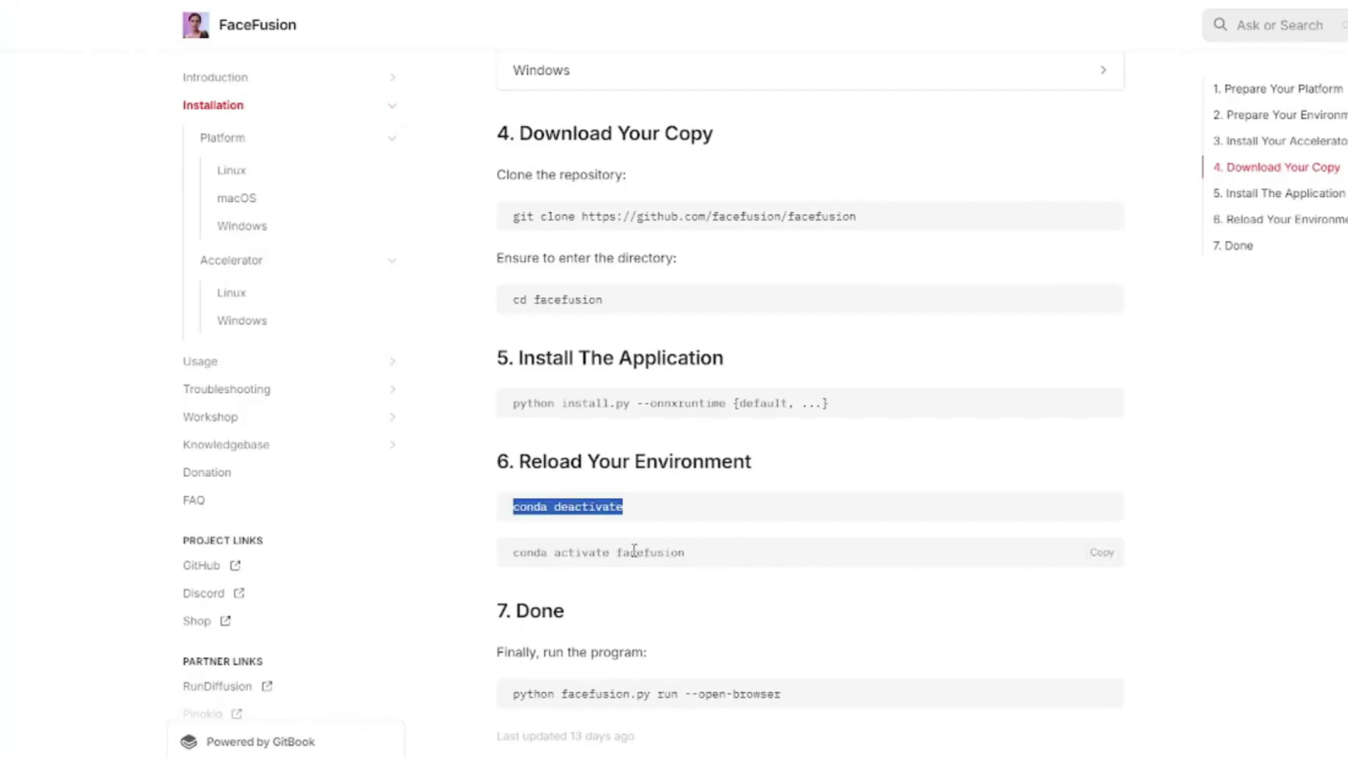
- Reactivate the environment from the repository directory with the guide's command conda activate facefusion
{"action": "triple_click", "coordinate": [634, 553]}
{"action": "key", "text": "ctrl+c"}
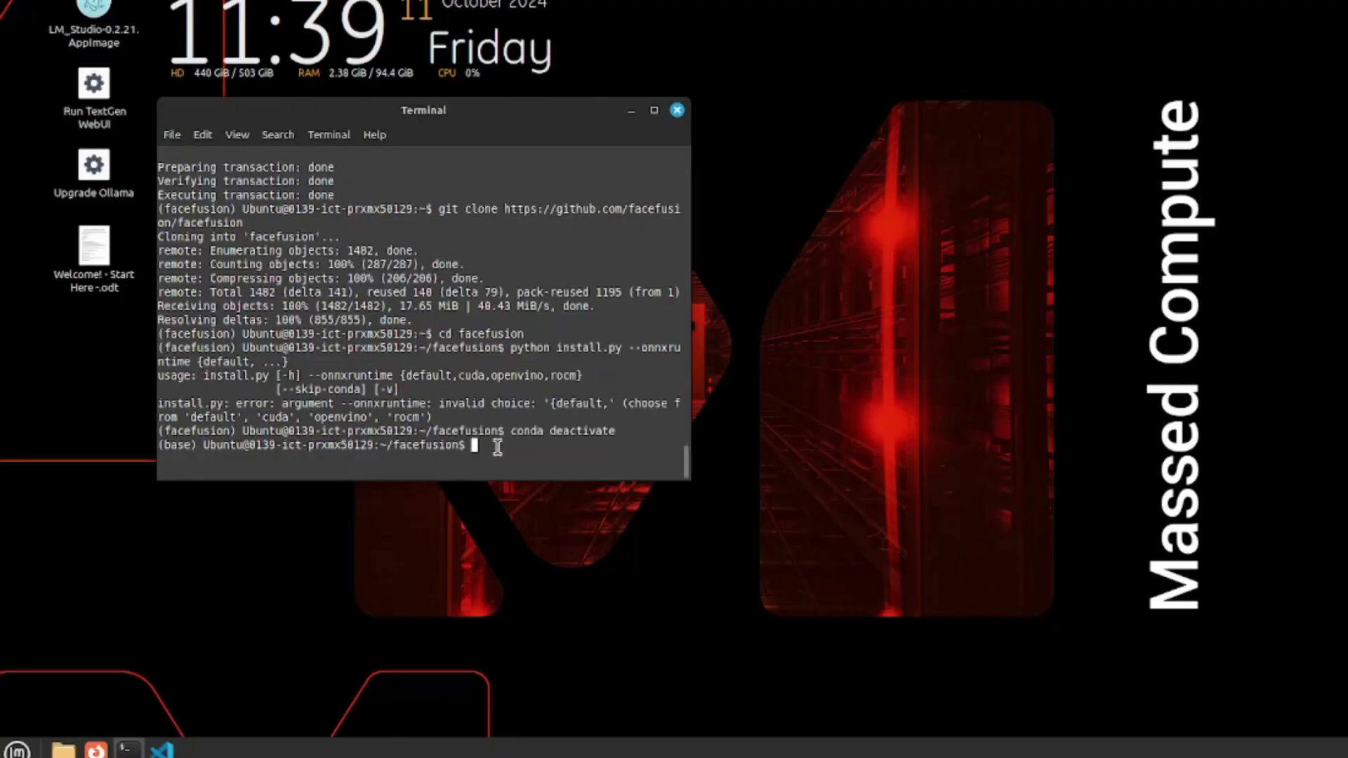
{"action": "right_click", "coordinate": [498, 450]}
{"action": "left_click", "coordinate": [542, 553]}
{"action": "key", "text": "Return"}
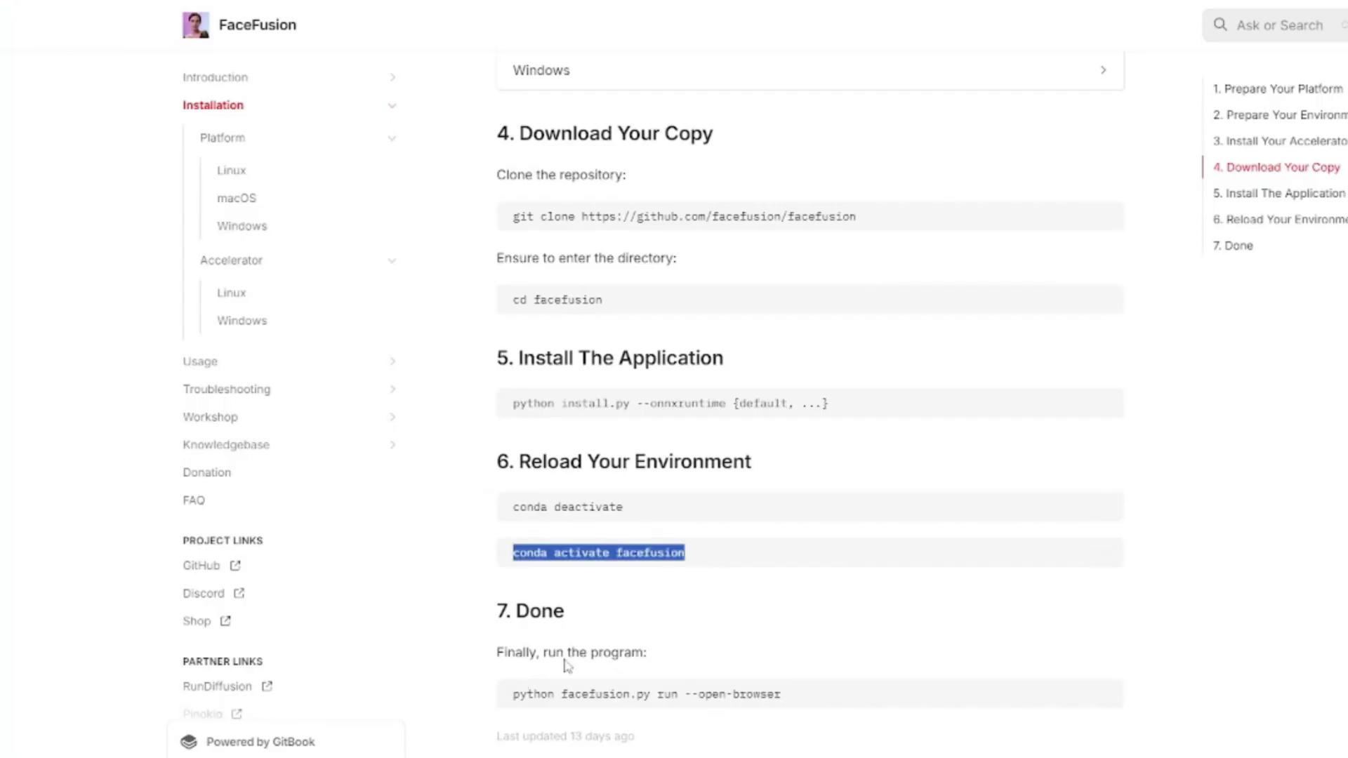
- Copy the guide's launch command and try to run python facefusion.py run --open-browser in the terminal
{"action": "triple_click", "coordinate": [611, 695]}
{"action": "key", "text": "ctrl+c"}
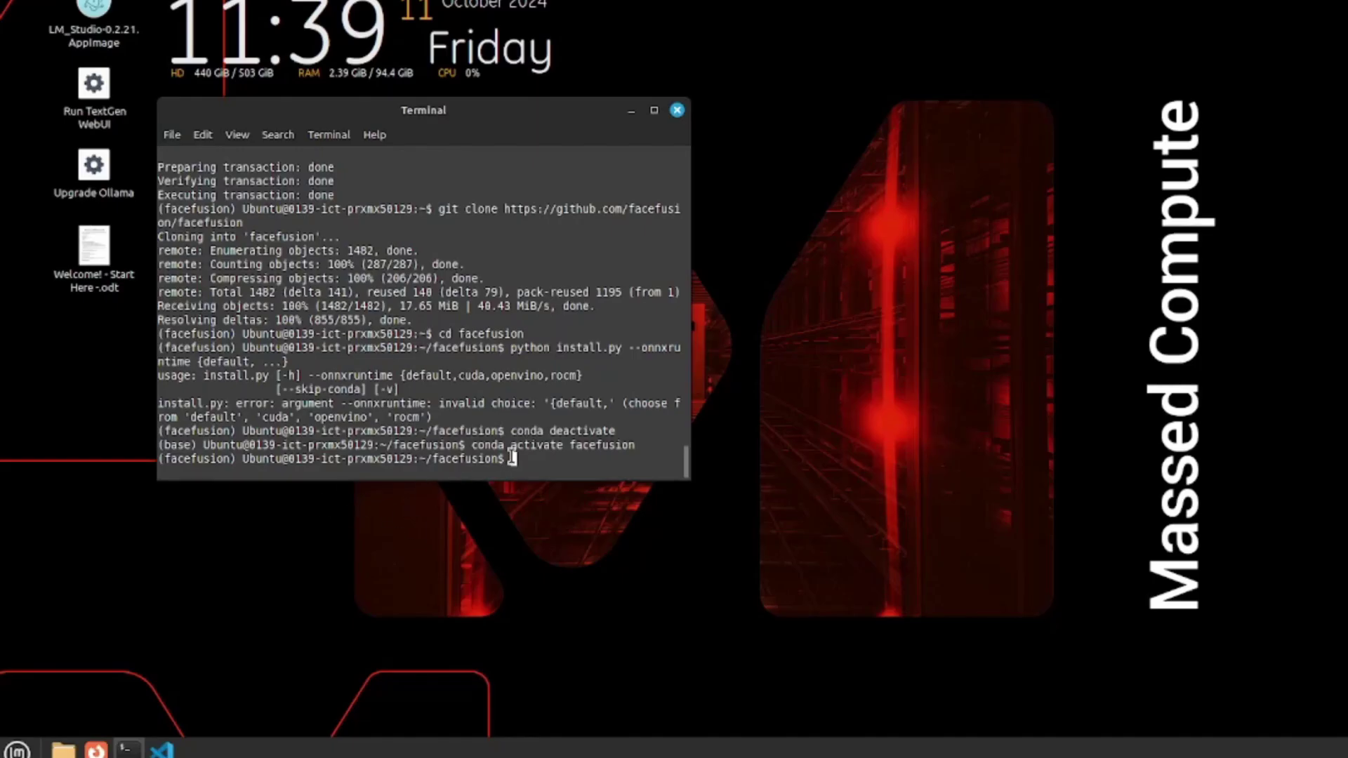
{"action": "right_click", "coordinate": [513, 460]}
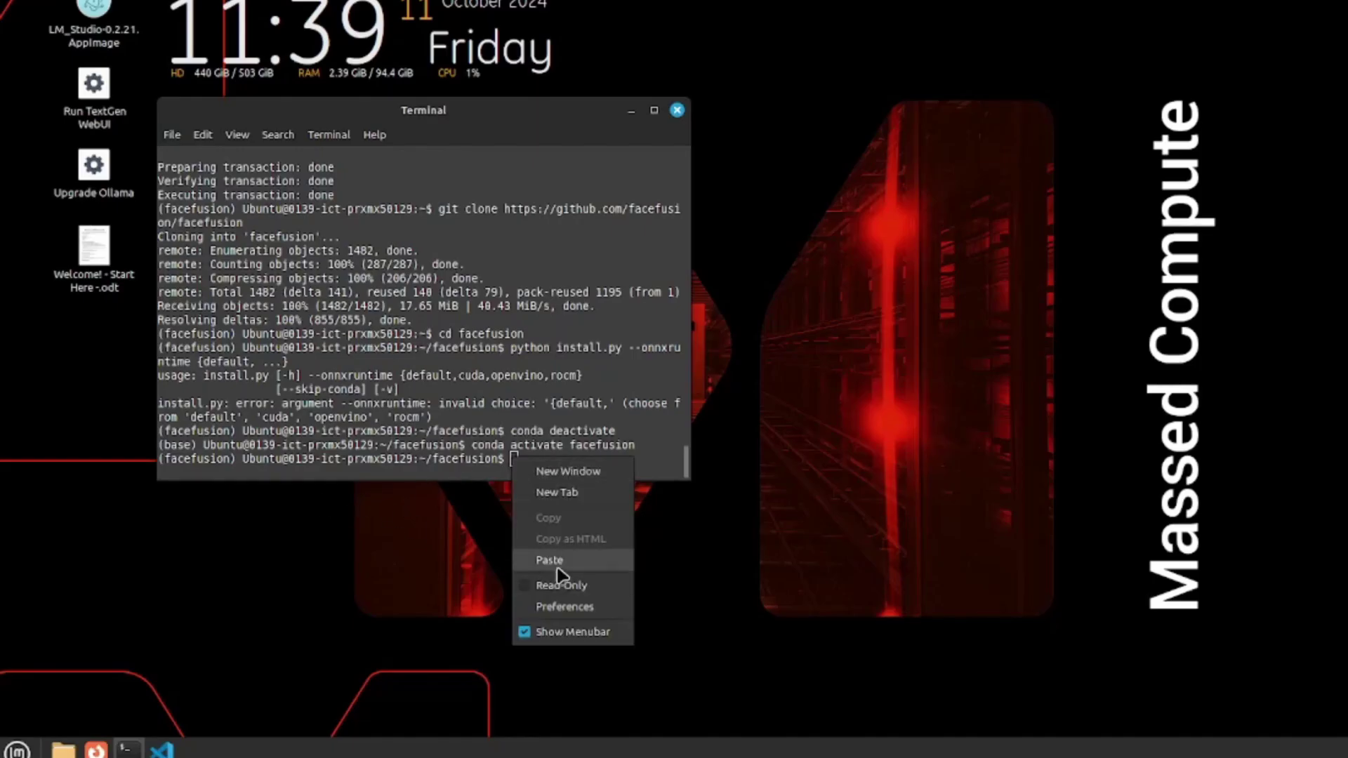
{"action": "left_click", "coordinate": [555, 561]}
{"action": "key", "text": "Return"}
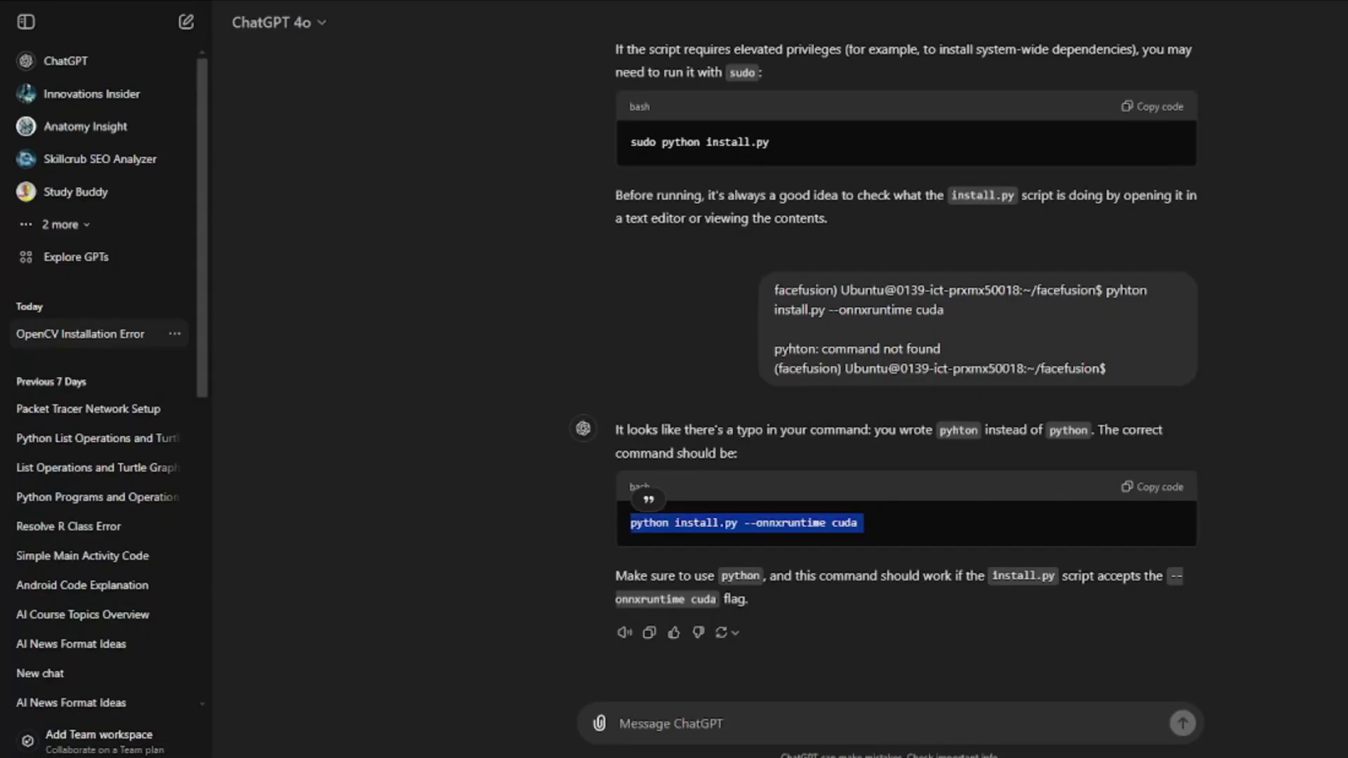
- Copy the terminal's error output from the install and launch attempts and send it to ChatGPT in a new chat
{"action": "scroll", "coordinate": [571, 391], "scroll_direction": "up", "scroll_amount": 15}
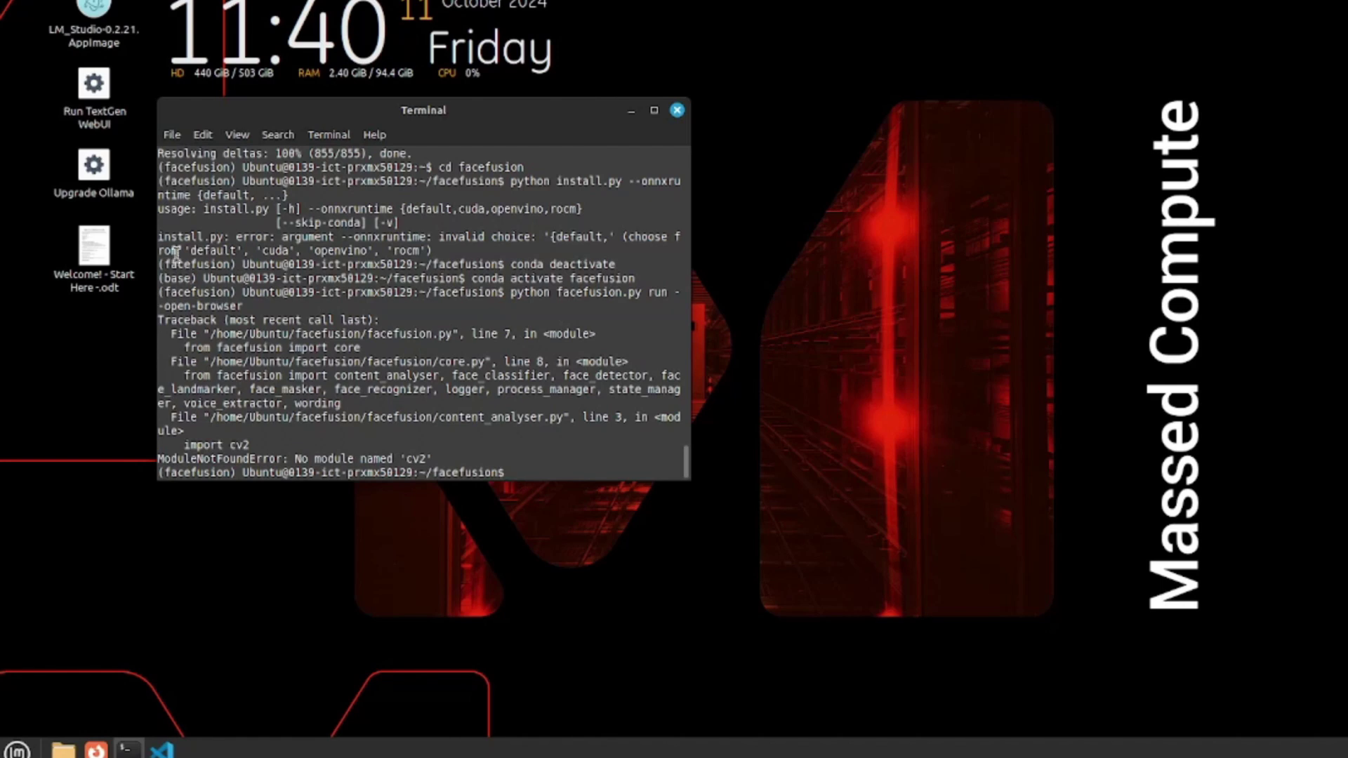
{"action": "left_click_drag", "start_coordinate": [160, 235], "coordinate": [567, 500]}
{"action": "right_click", "coordinate": [493, 420]}
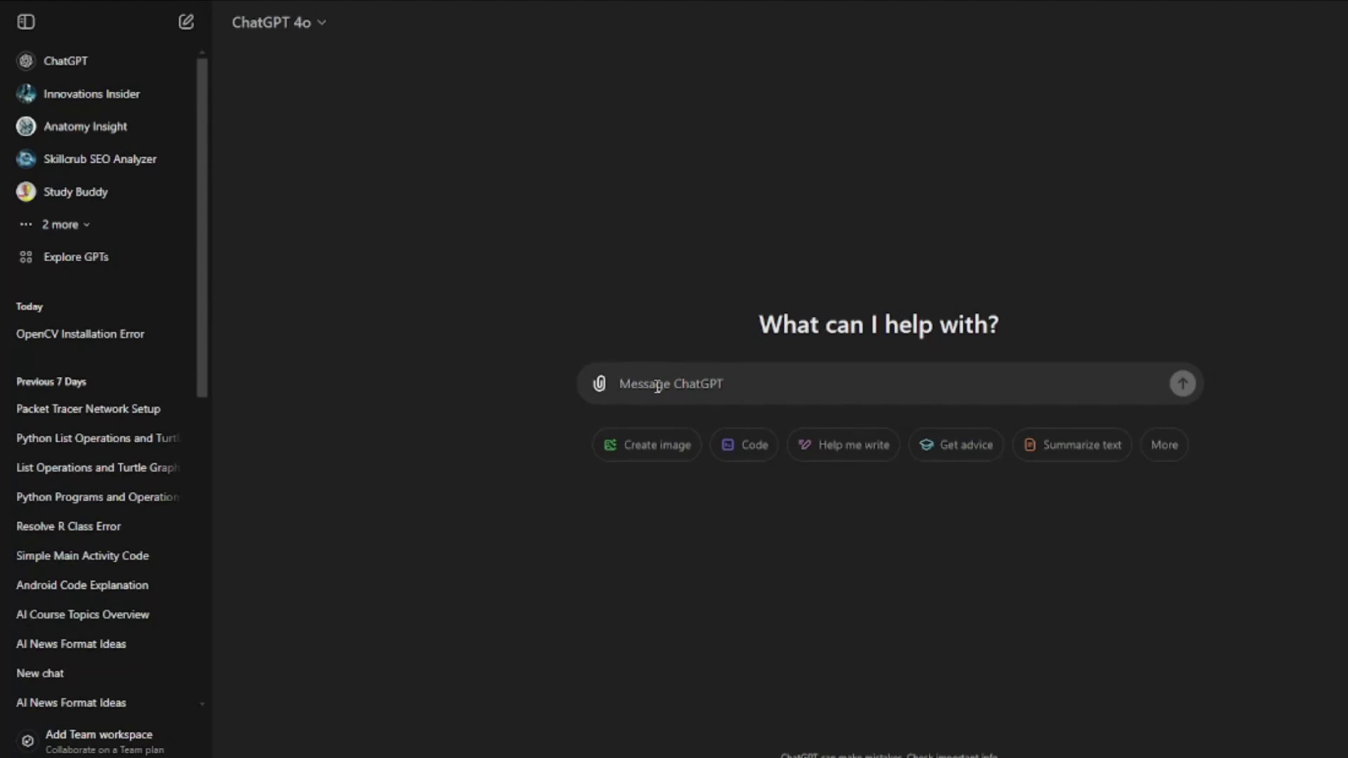
{"action": "key", "text": "ctrl+v"}
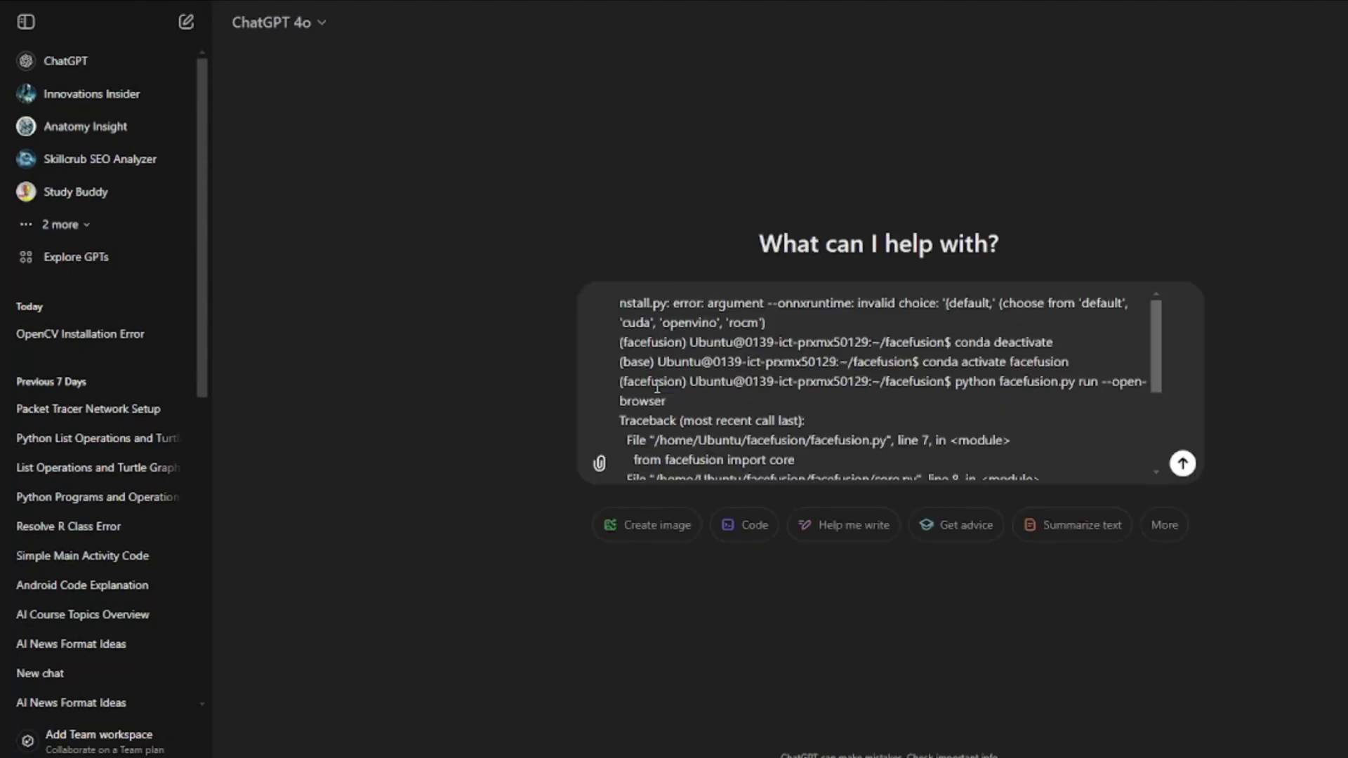
{"action": "key", "text": "Return"}
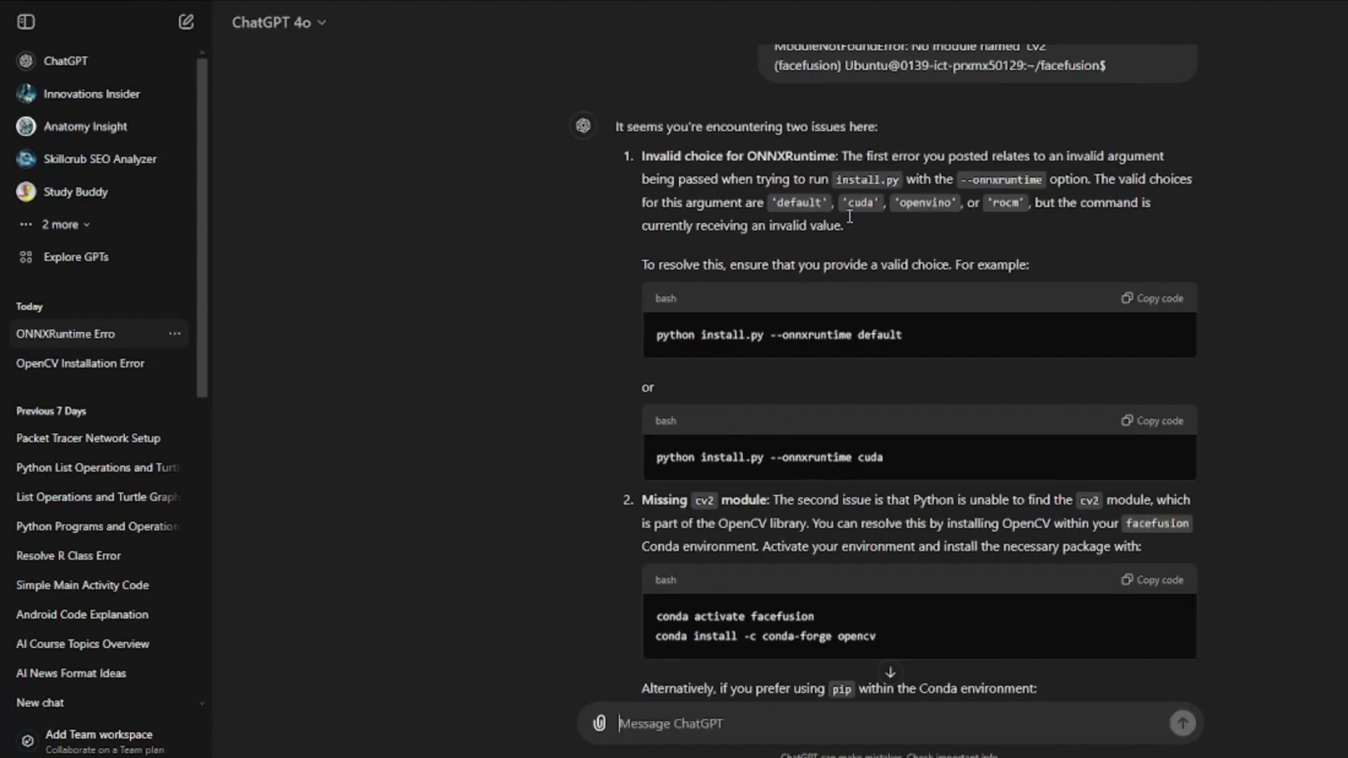
- Copy ChatGPT's suggested install command and run python install.py --onnxruntime default in the terminal
{"action": "triple_click", "coordinate": [724, 338]}
{"action": "left_click", "coordinate": [785, 277]}
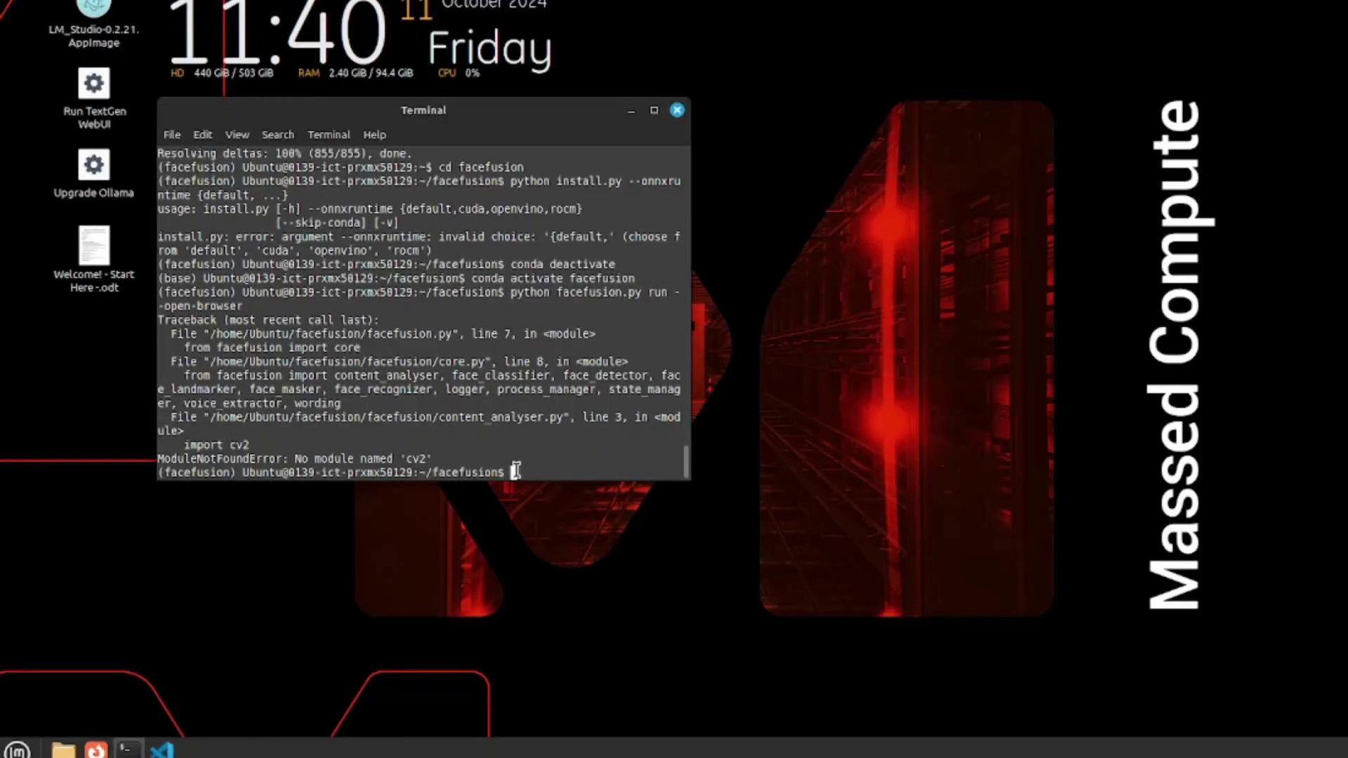
{"action": "right_click", "coordinate": [517, 472]}
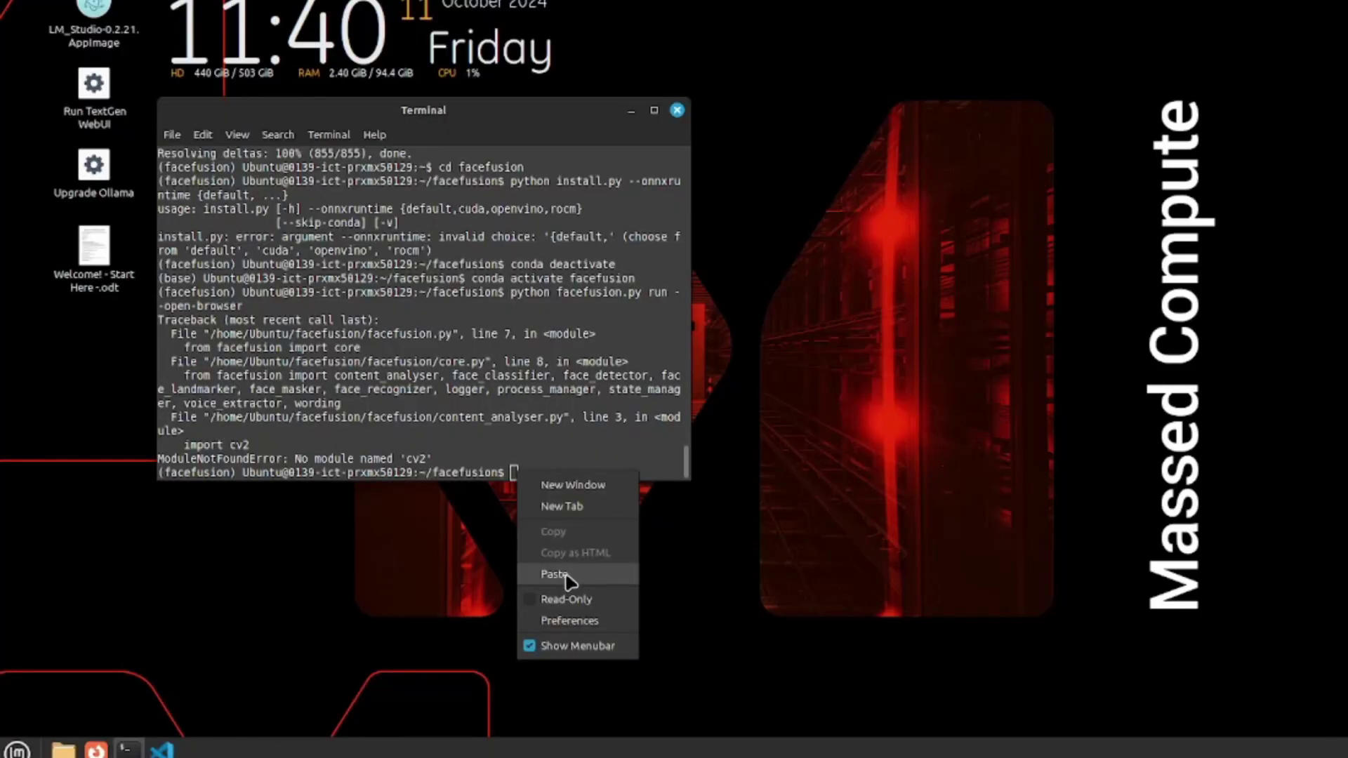
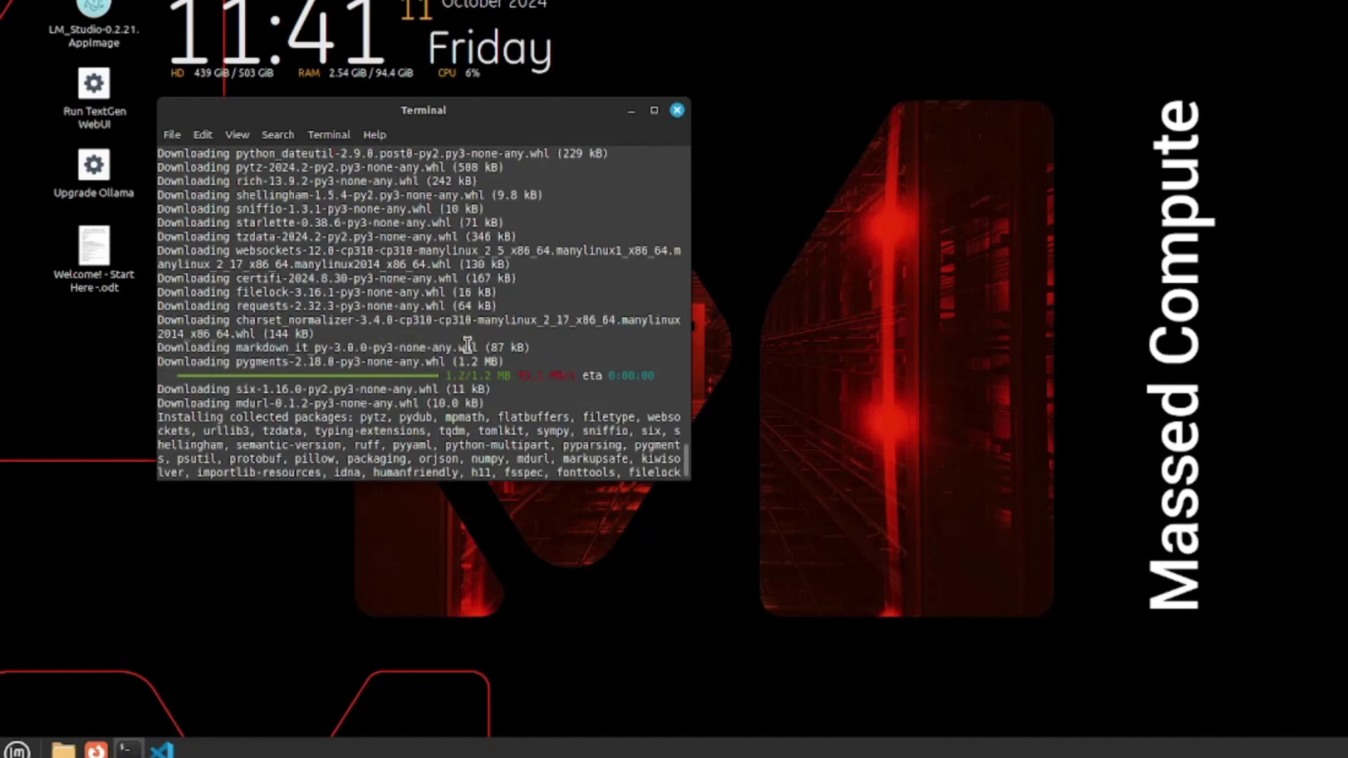
{"action": "scroll", "coordinate": [467, 344], "scroll_direction": "down", "scroll_amount": 4}
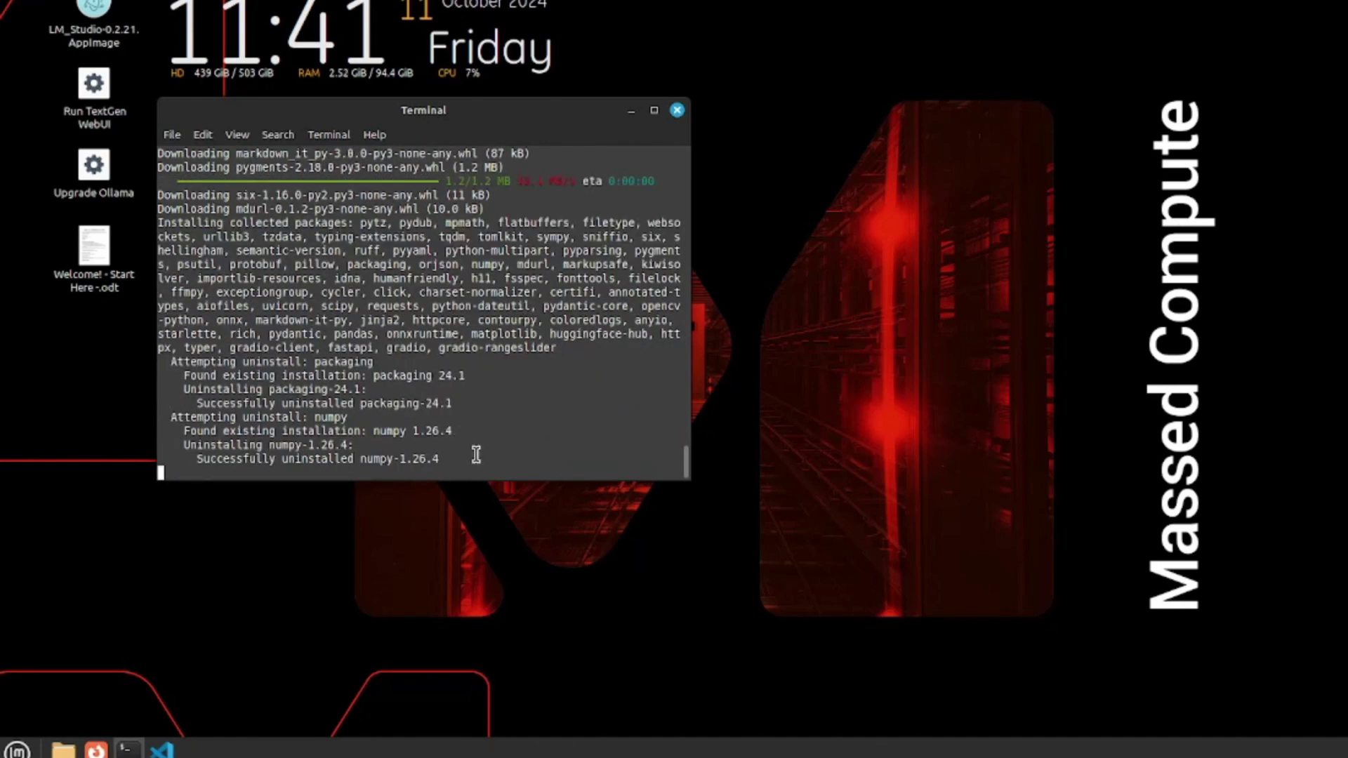
- Activate the environment in the terminal with ChatGPT's suggested command conda activate facefusion
{"action": "right_click", "coordinate": [531, 479]}
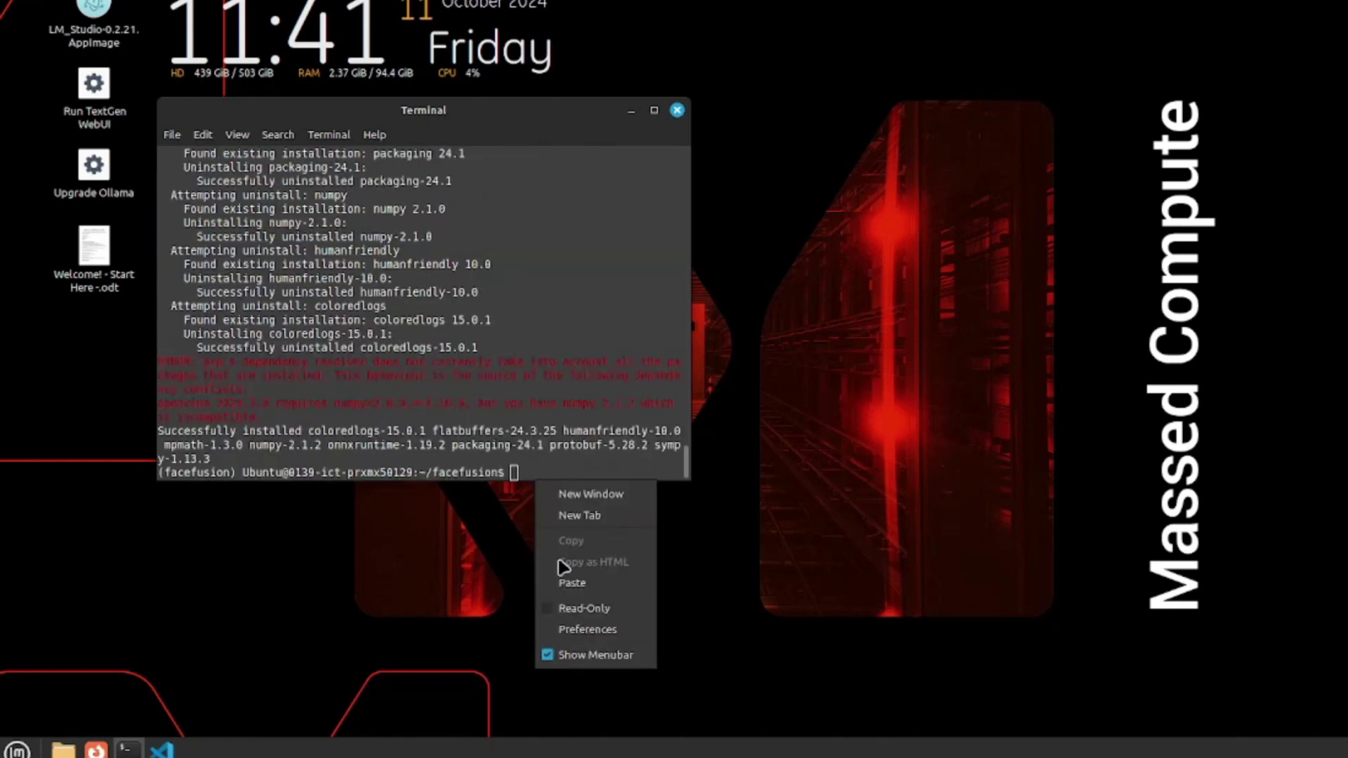
{"action": "left_click", "coordinate": [572, 587]}
{"action": "key", "text": "Return"}
- Copy ChatGPT's OpenCV install command and run conda install -c conda-forge opencv in the terminal
{"action": "key", "text": "alt+Tab"}
{"action": "triple_click", "coordinate": [743, 474]}
{"action": "key", "text": "ctrl+c"}
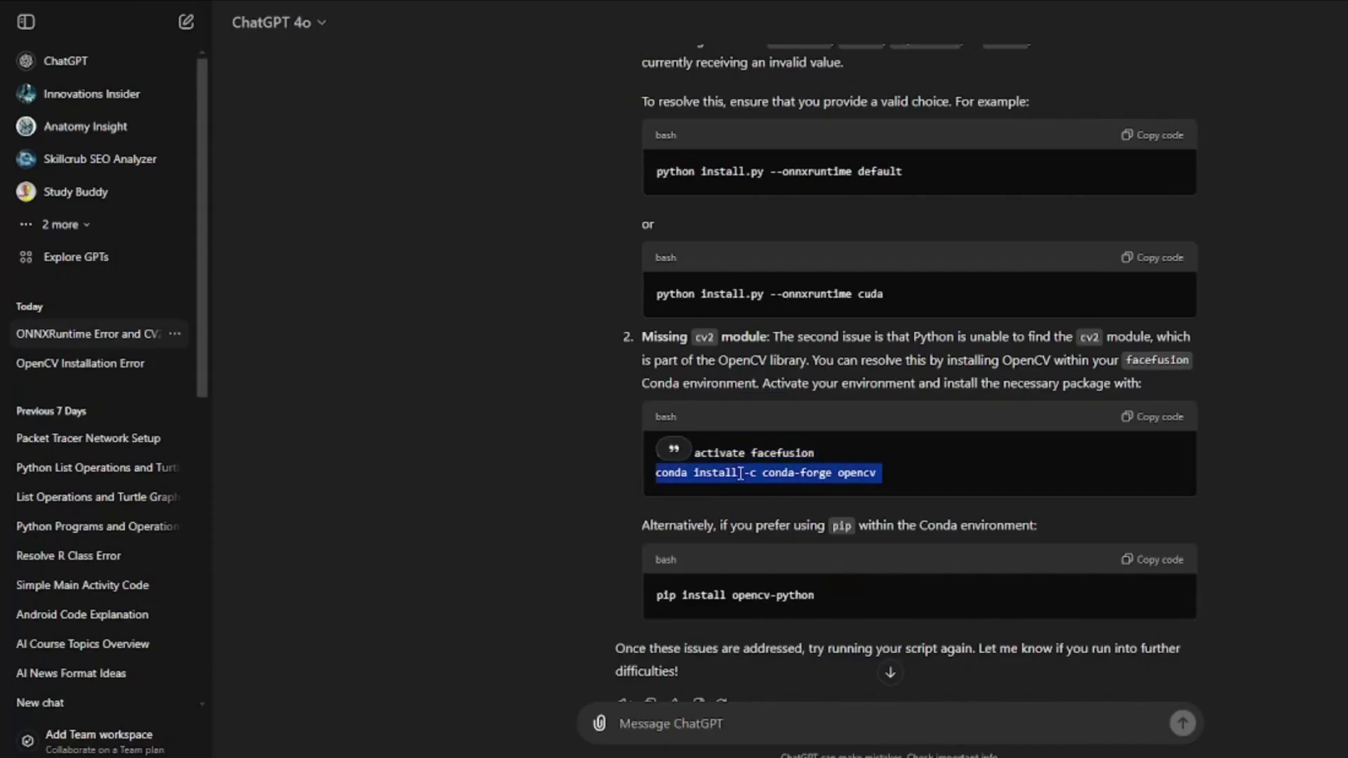
{"action": "key", "text": "alt+Tab"}
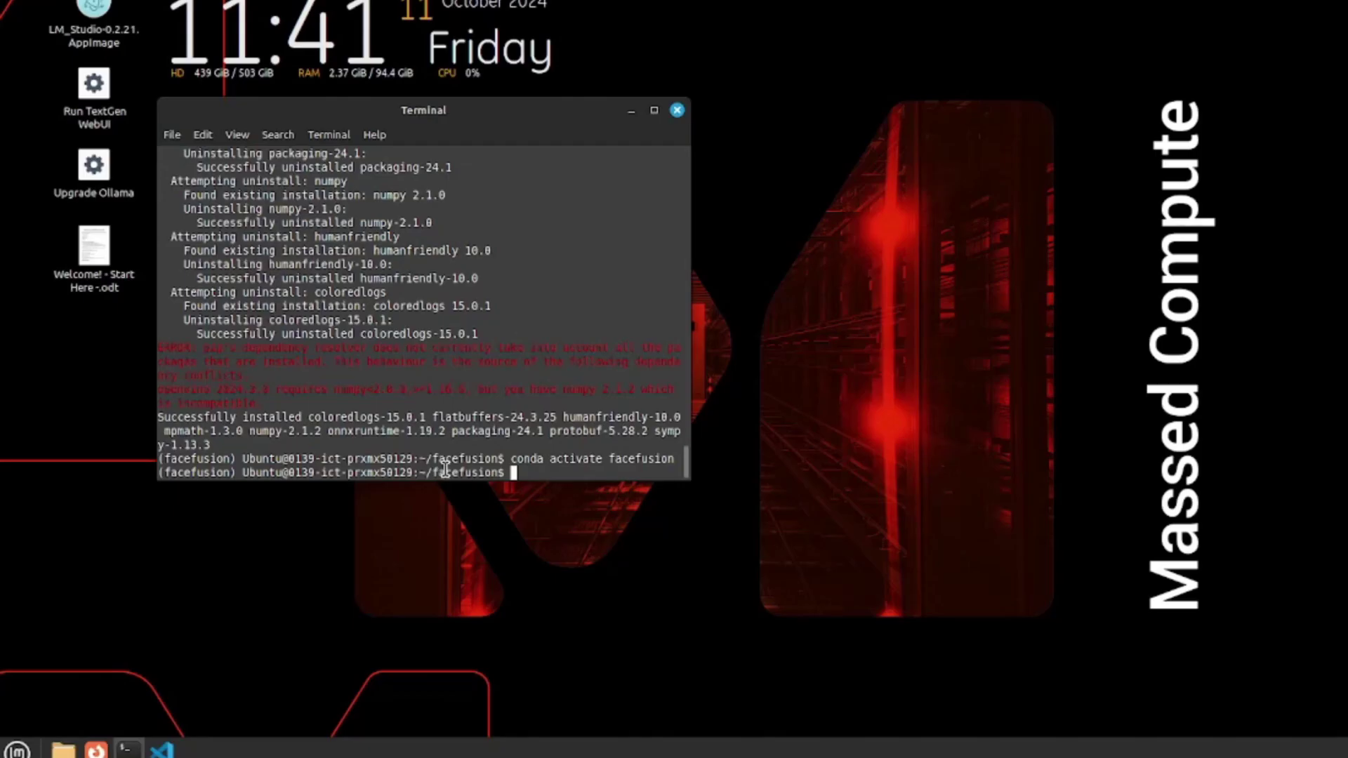
{"action": "right_click", "coordinate": [529, 471]}
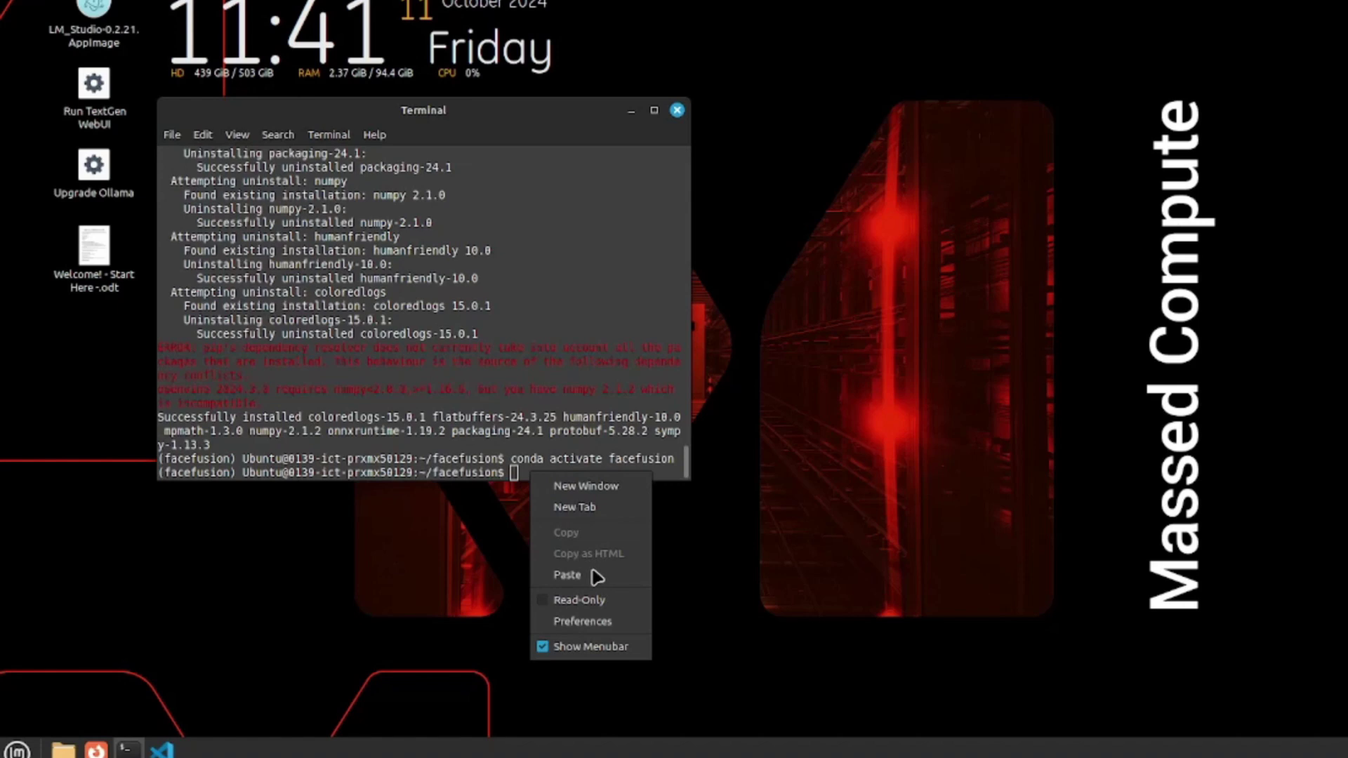
{"action": "left_click", "coordinate": [592, 580]}
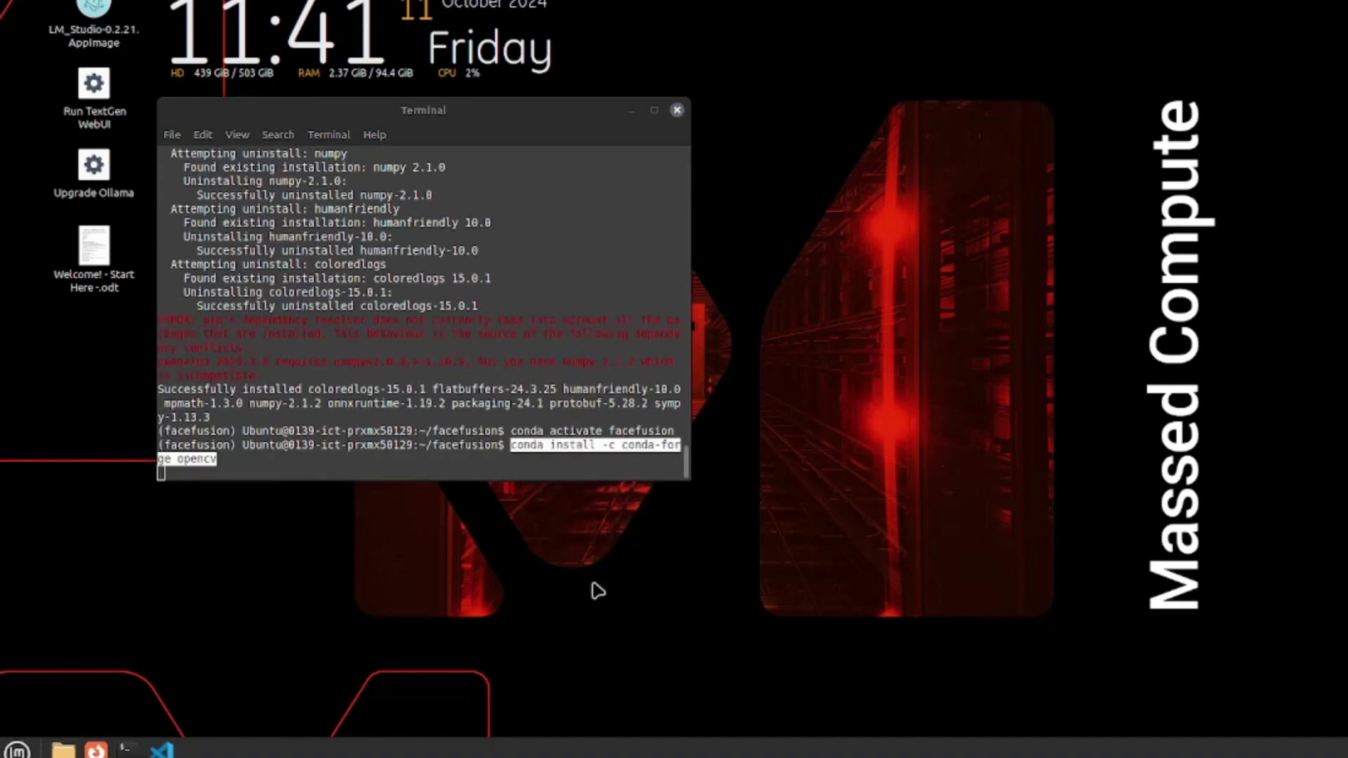
{"action": "key", "text": "Return"}
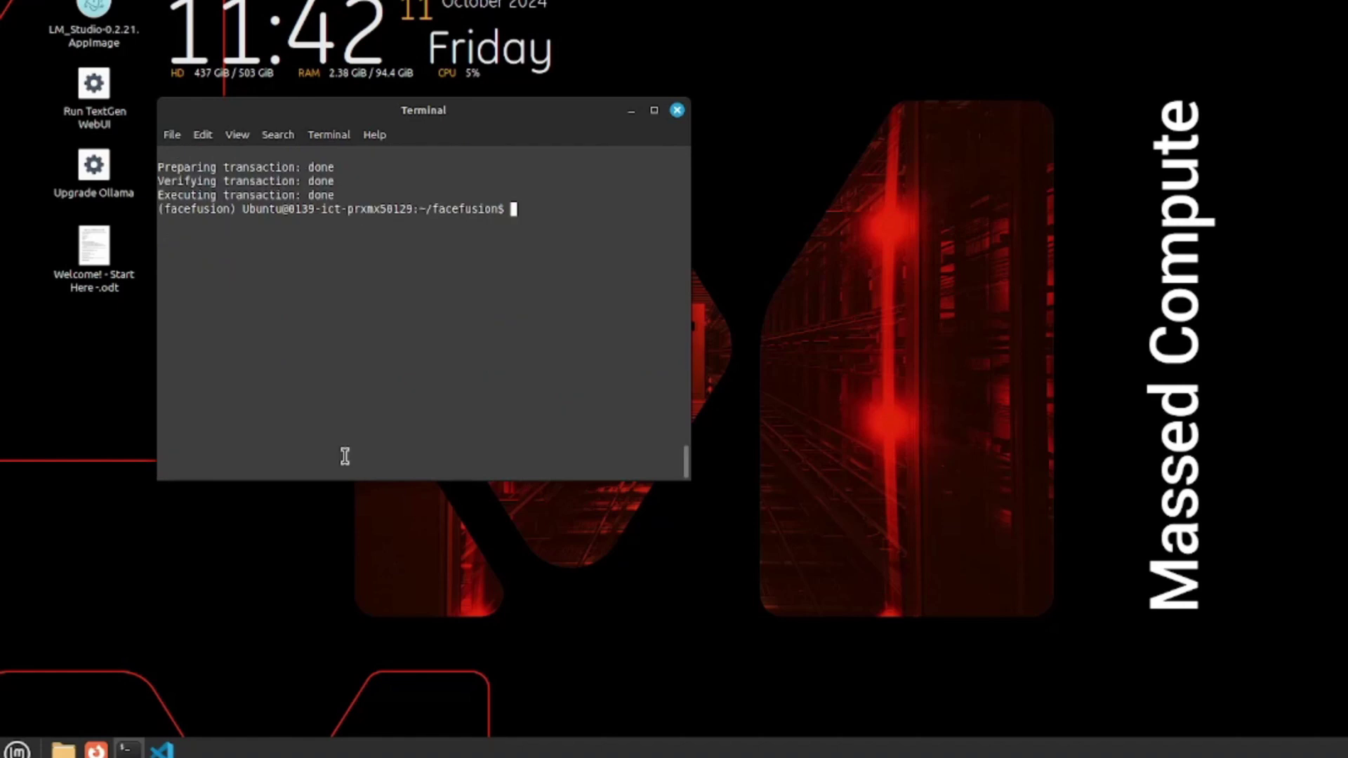
- Rerun python facefusion.py run --open-browser from the terminal history, check its download progress, and minimize the terminal window
{"action": "key", "text": "Up"}
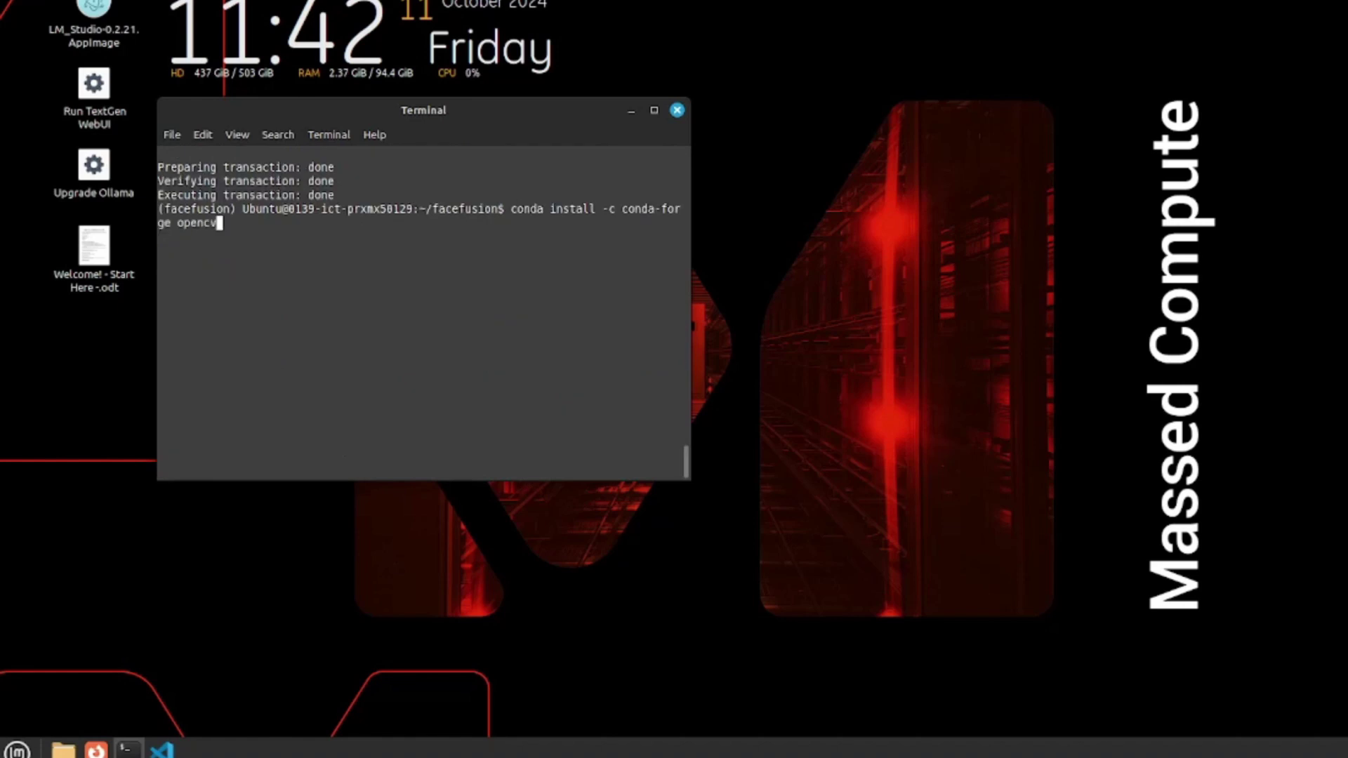
{"action": "key", "text": "Up"}
{"action": "key", "text": "Up"}
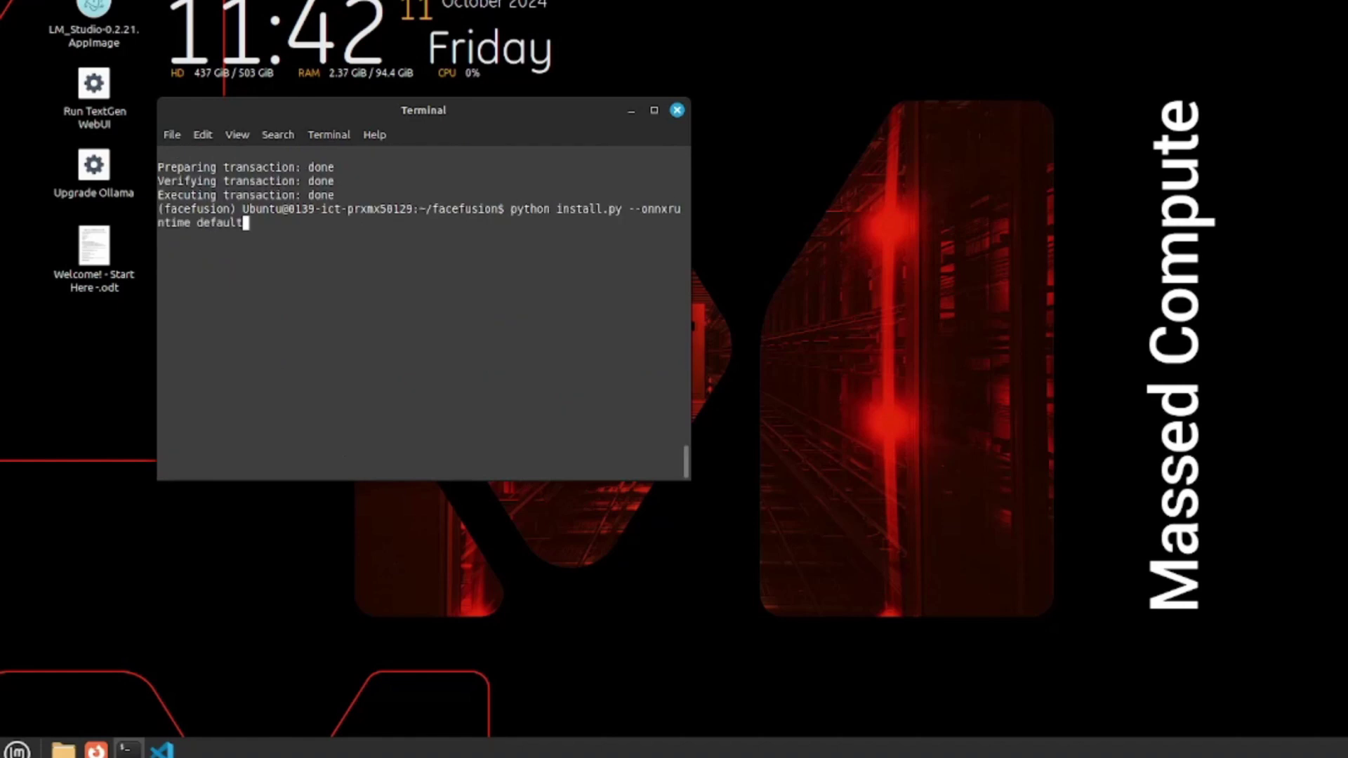
{"action": "key", "text": "Up"}
{"action": "key", "text": "Return"}
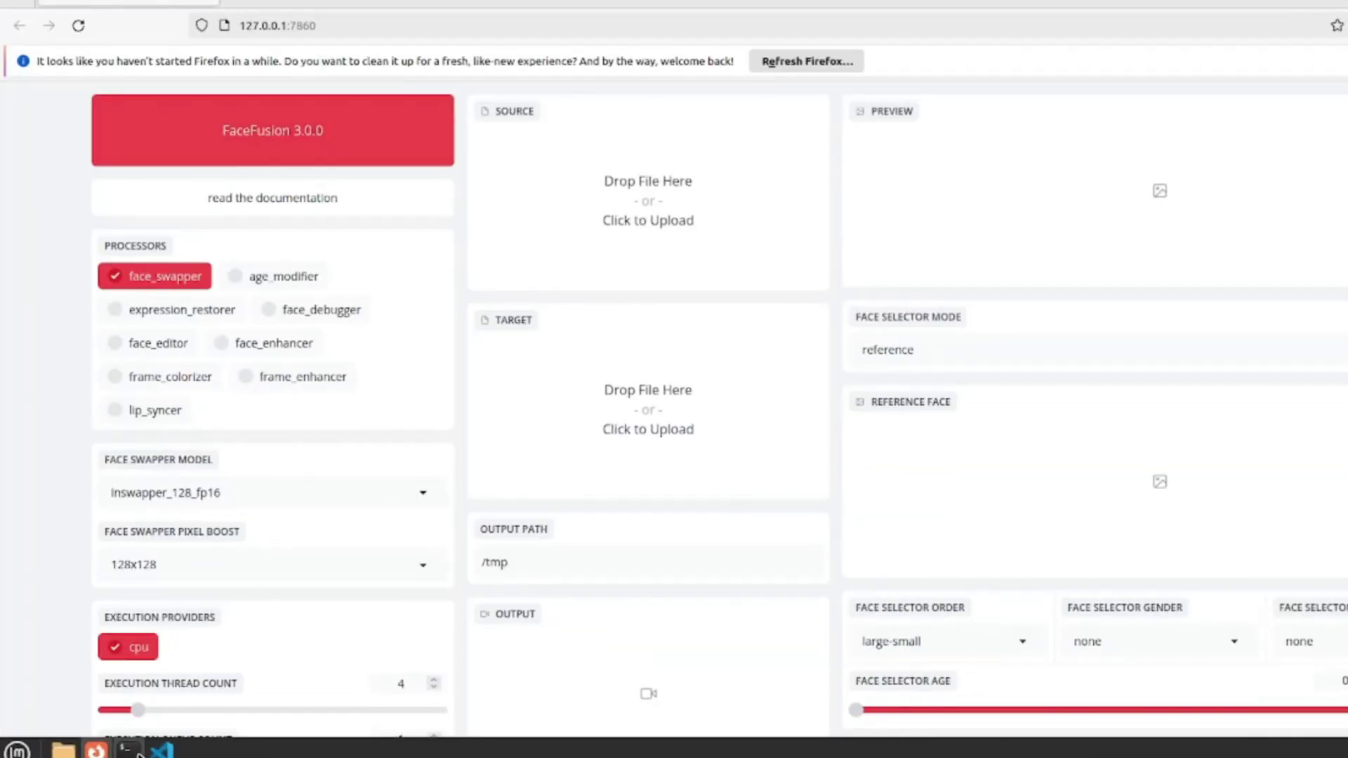
{"action": "left_click", "coordinate": [158, 646]}
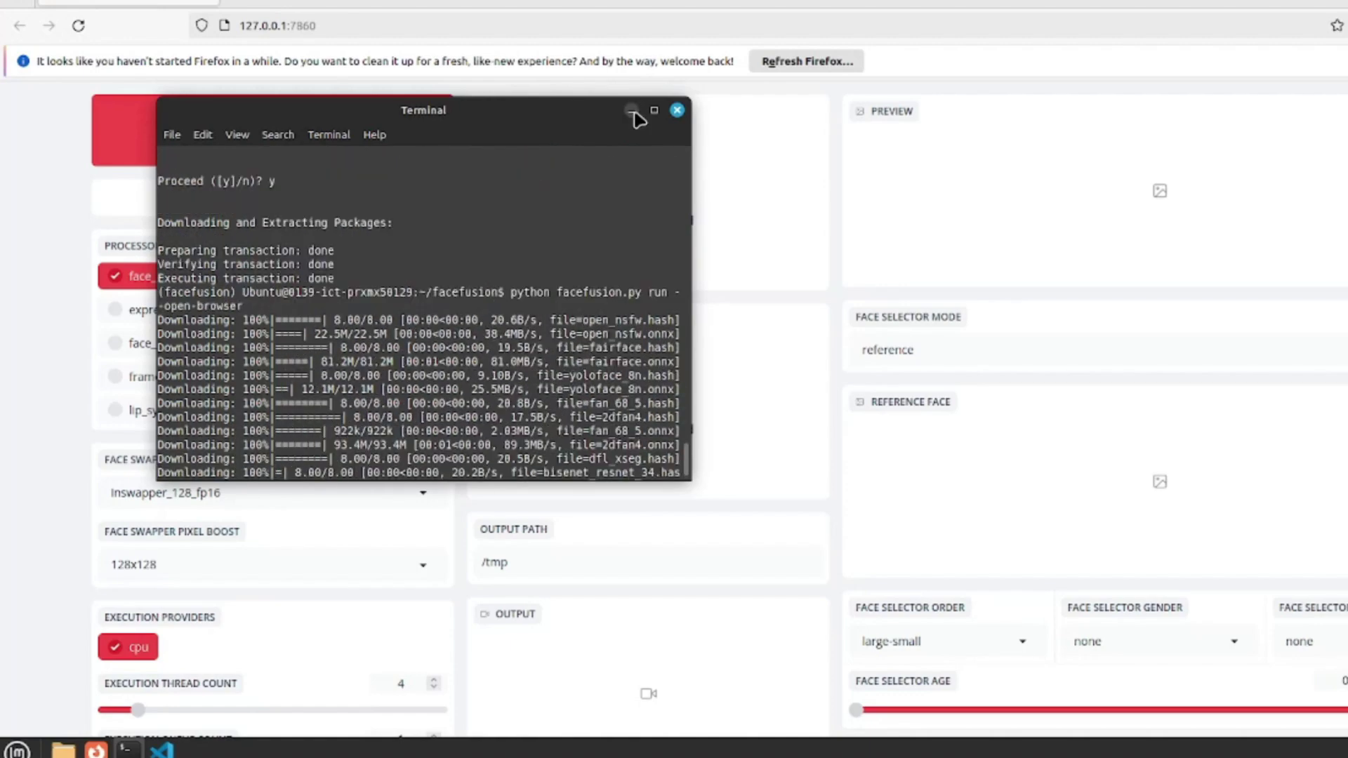
{"action": "left_click", "coordinate": [635, 110]}
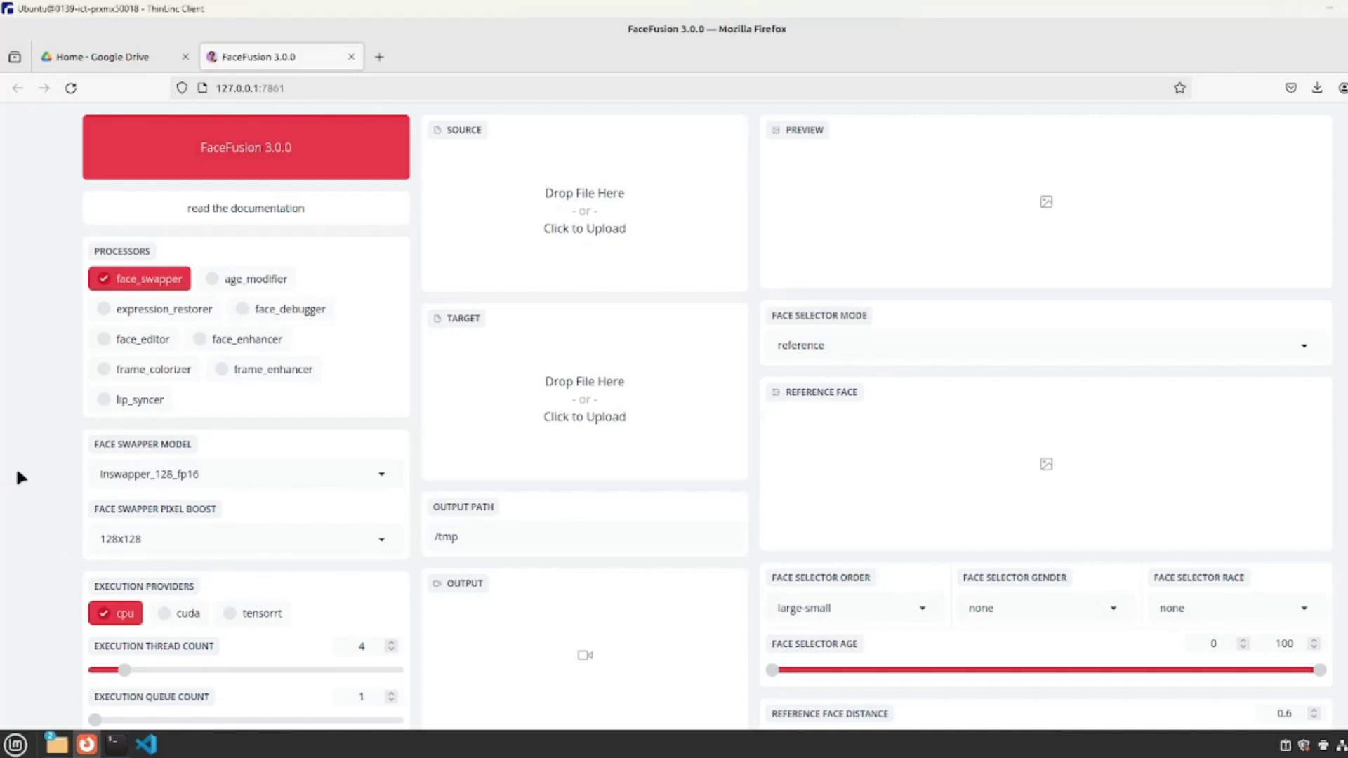
- Look over the FaceFusion settings and upload 16c64a244b241cb95a3284a1f79e0cfd.jpg as the source image
{"action": "scroll", "coordinate": [27, 467], "scroll_direction": "down", "scroll_amount": 2}
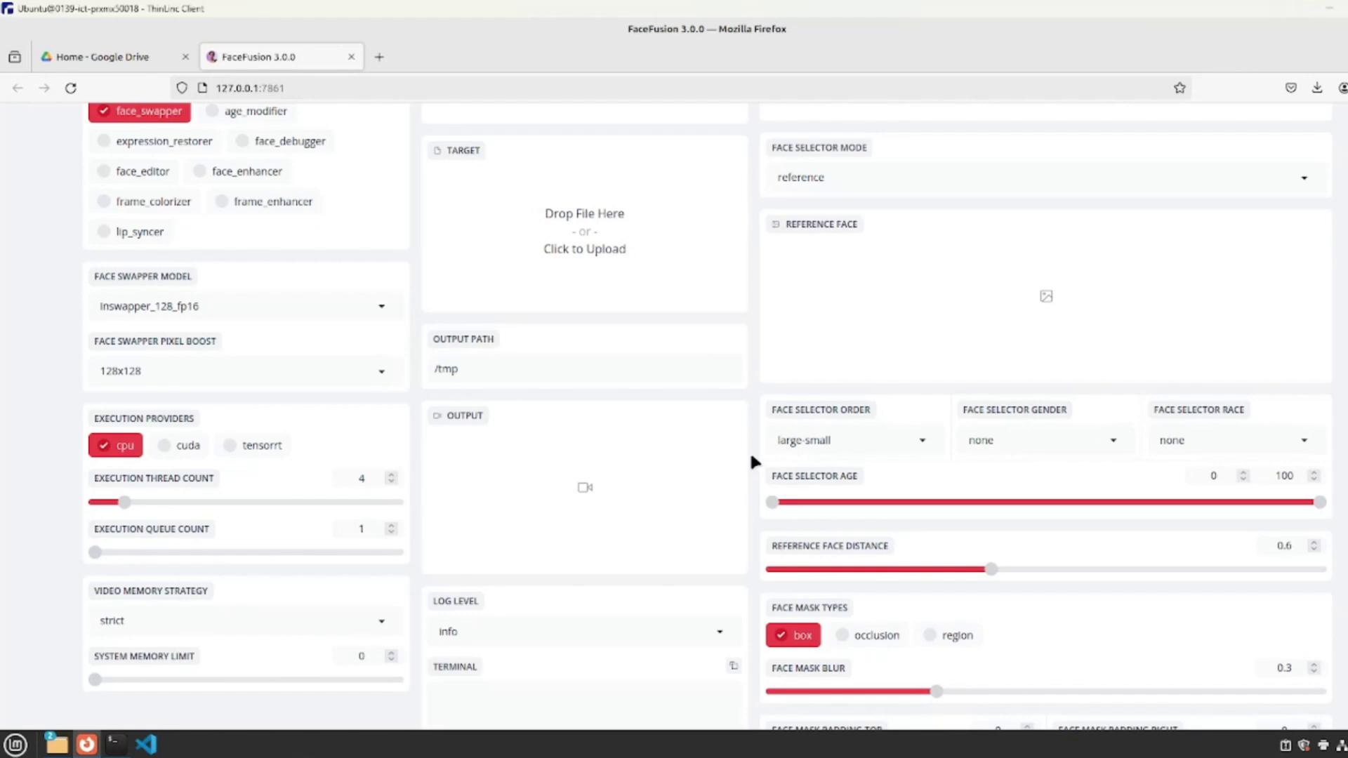
{"action": "scroll", "coordinate": [749, 424], "scroll_direction": "down", "scroll_amount": 5}
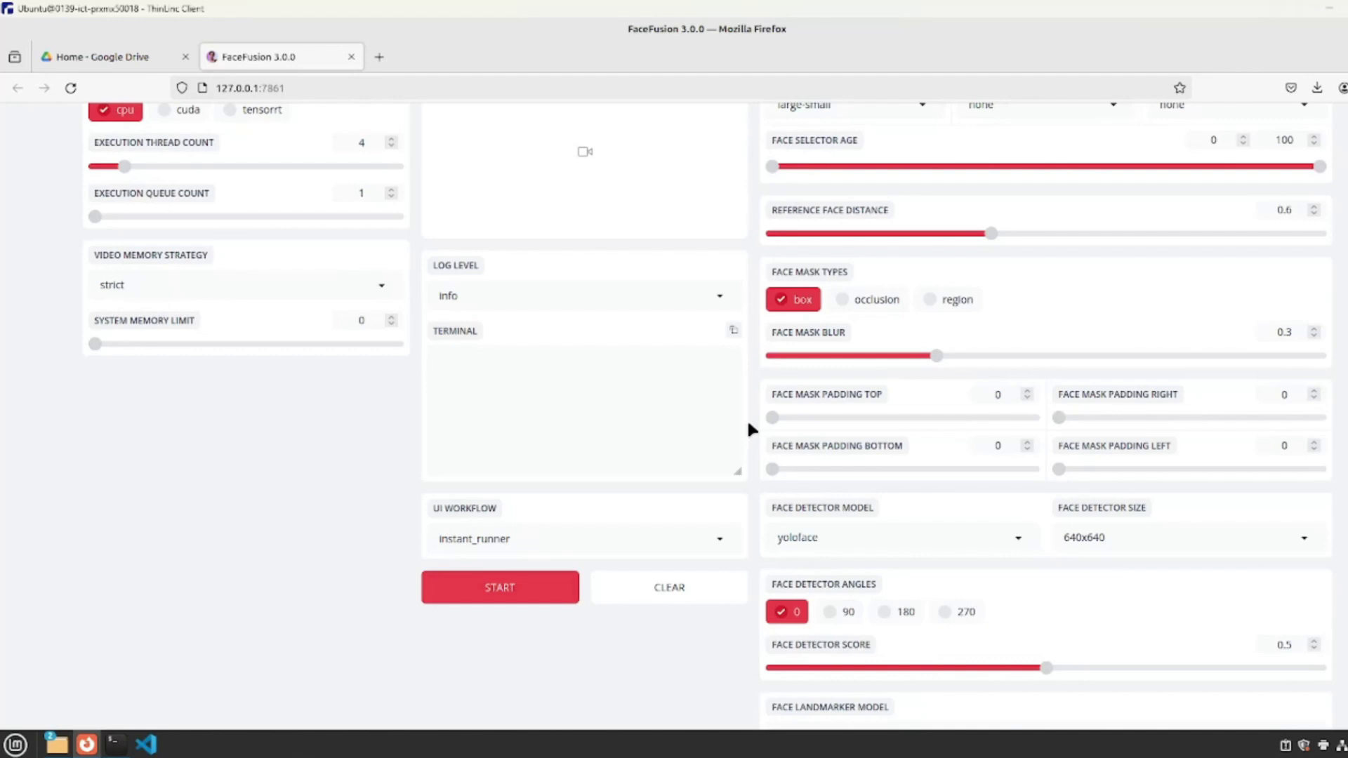
{"action": "scroll", "coordinate": [746, 421], "scroll_direction": "up", "scroll_amount": 7}
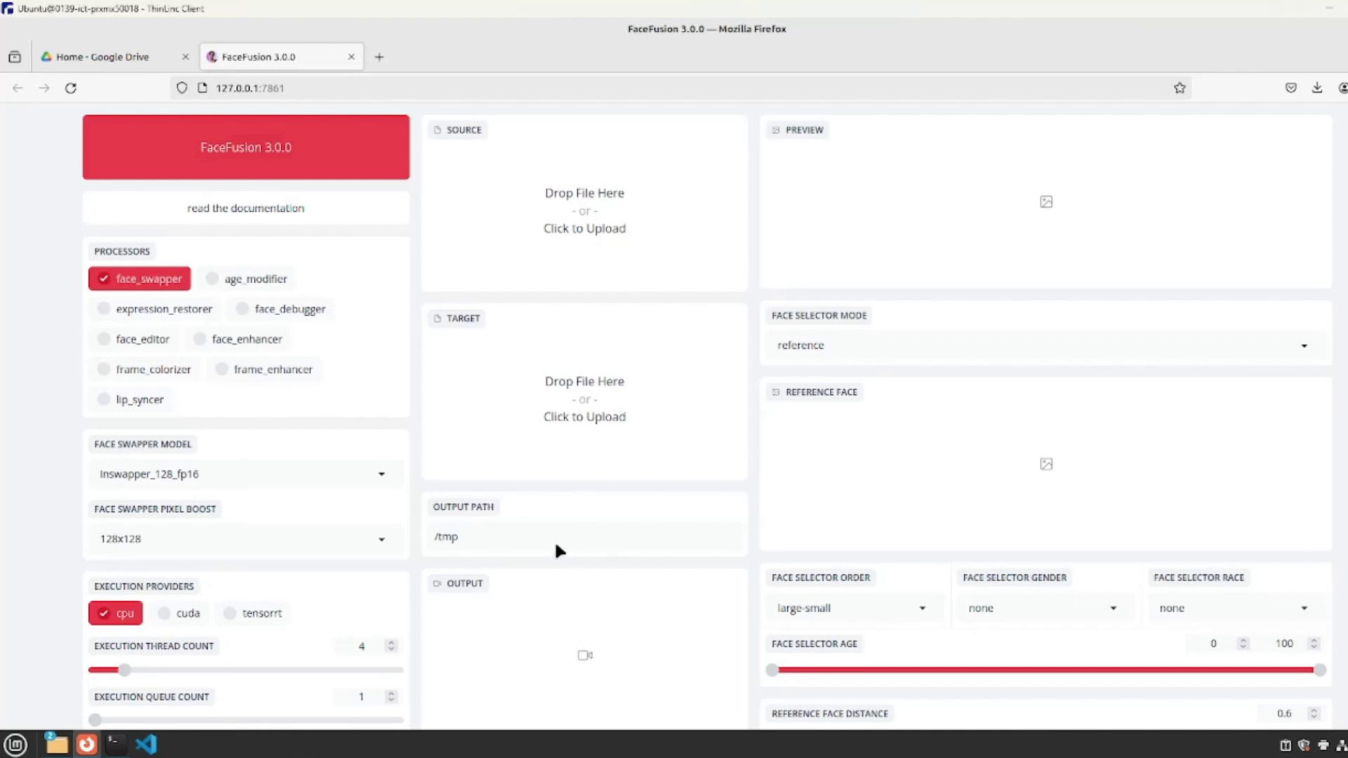
{"action": "scroll", "coordinate": [633, 569], "scroll_direction": "down", "scroll_amount": 4}
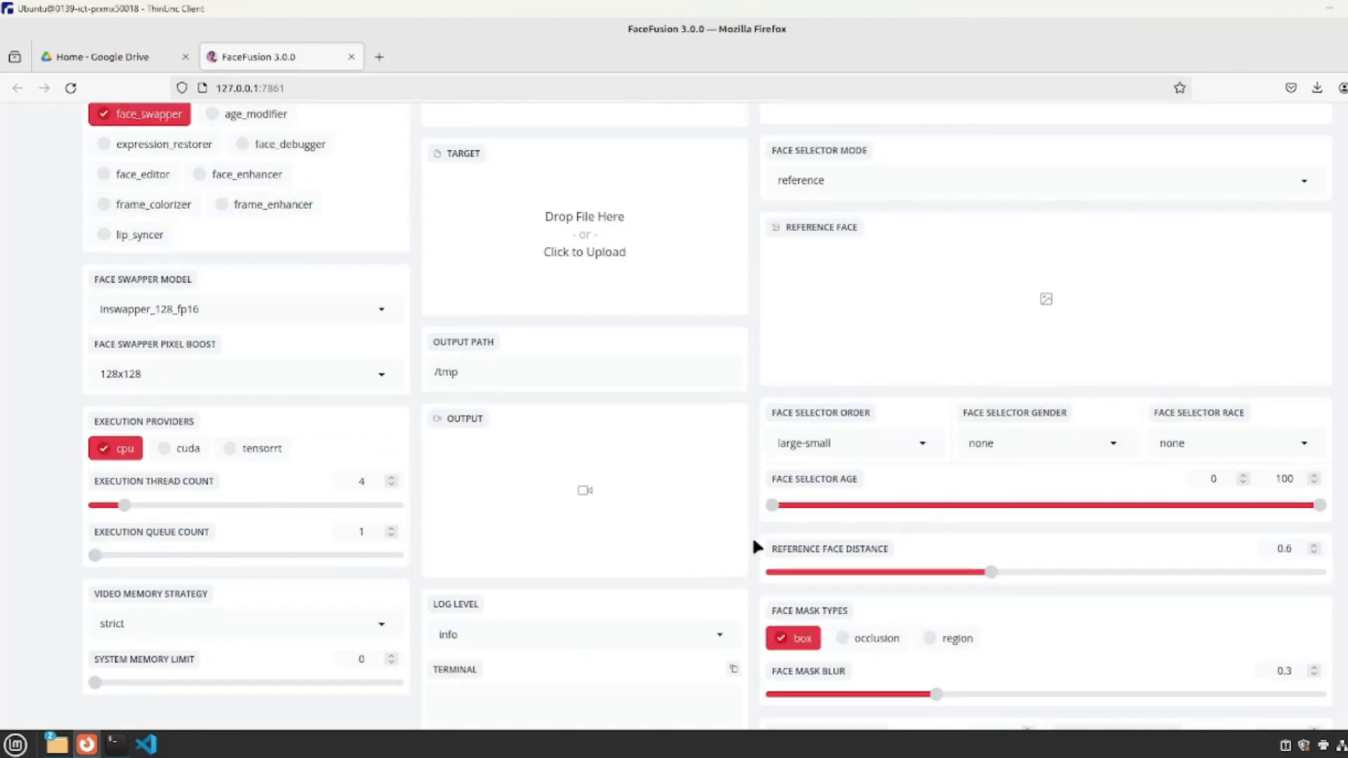
{"action": "scroll", "coordinate": [754, 544], "scroll_direction": "up", "scroll_amount": 4}
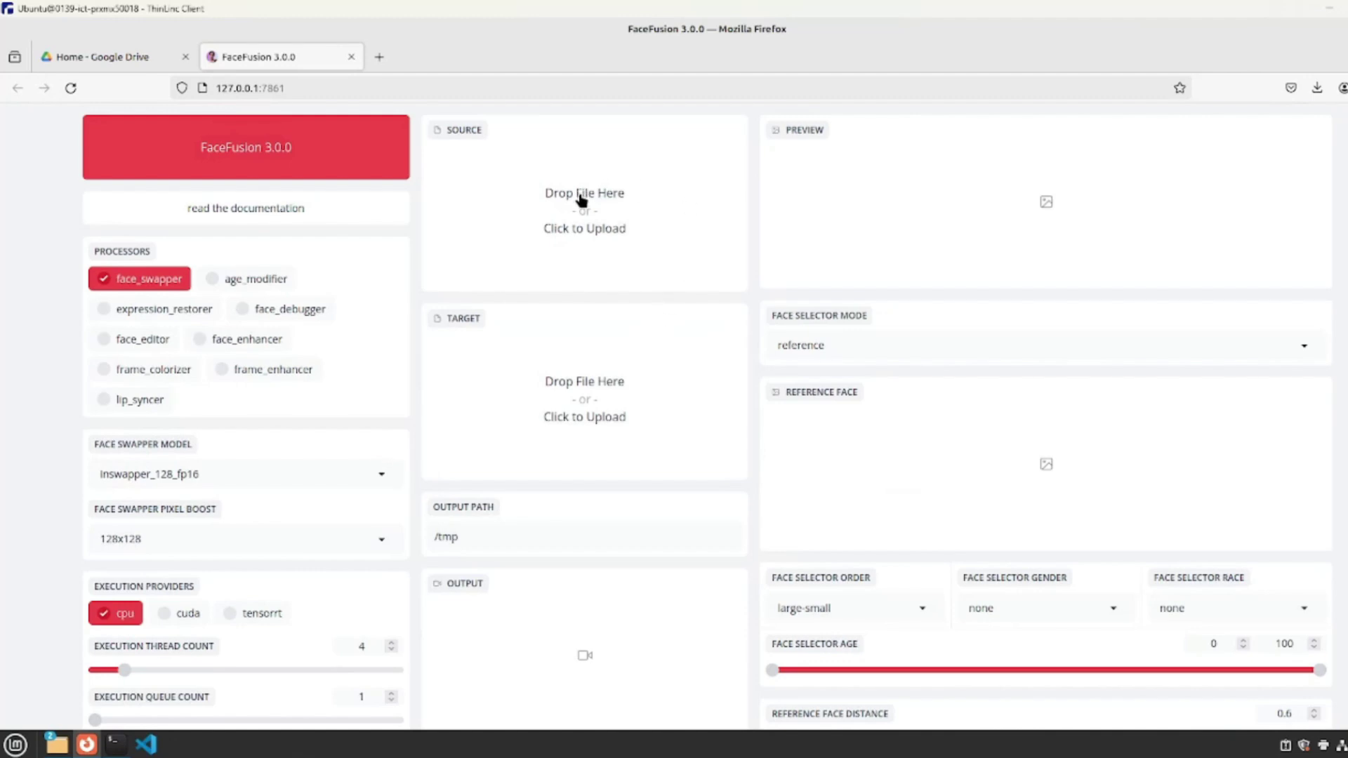
{"action": "left_click", "coordinate": [530, 216]}
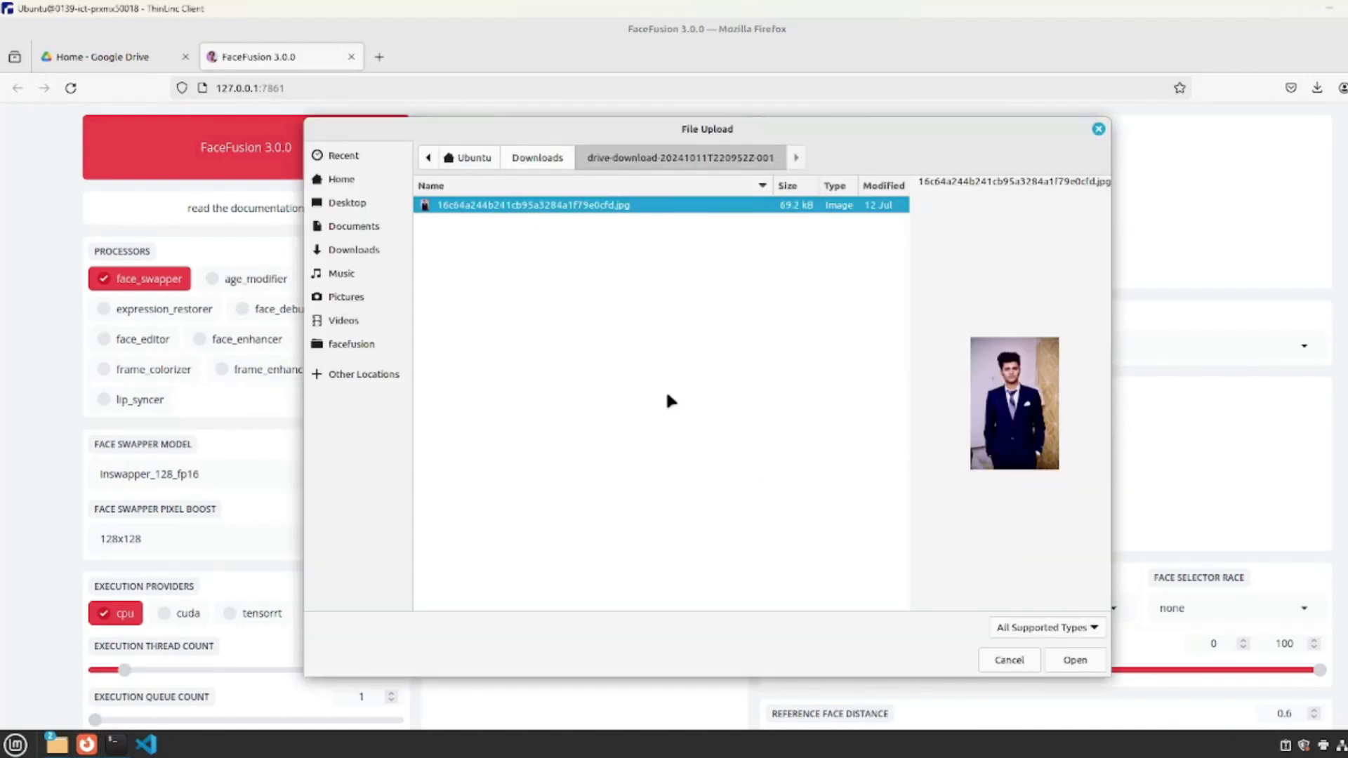
{"action": "left_click", "coordinate": [1068, 660]}
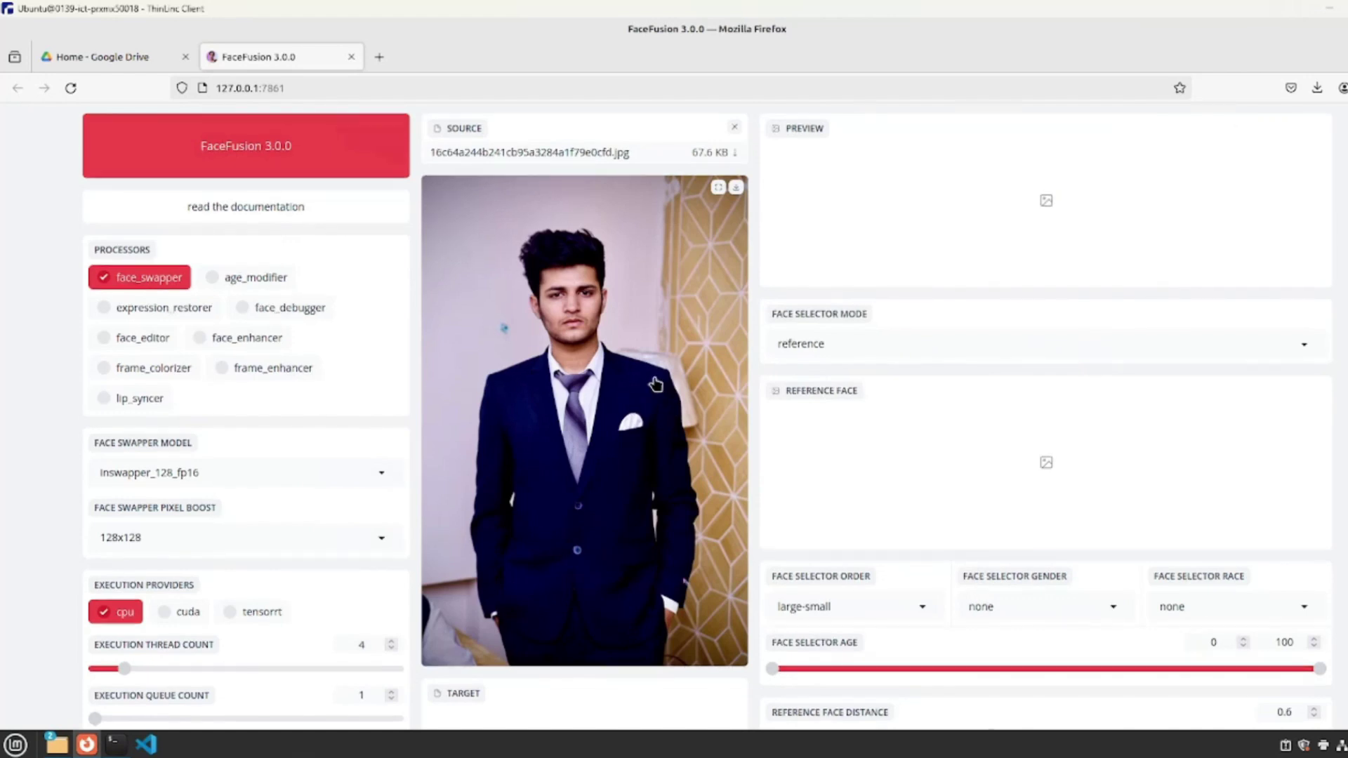
{"action": "scroll", "coordinate": [671, 383], "scroll_direction": "down", "scroll_amount": 3}
{"action": "scroll", "coordinate": [583, 600], "scroll_direction": "down", "scroll_amount": 3}
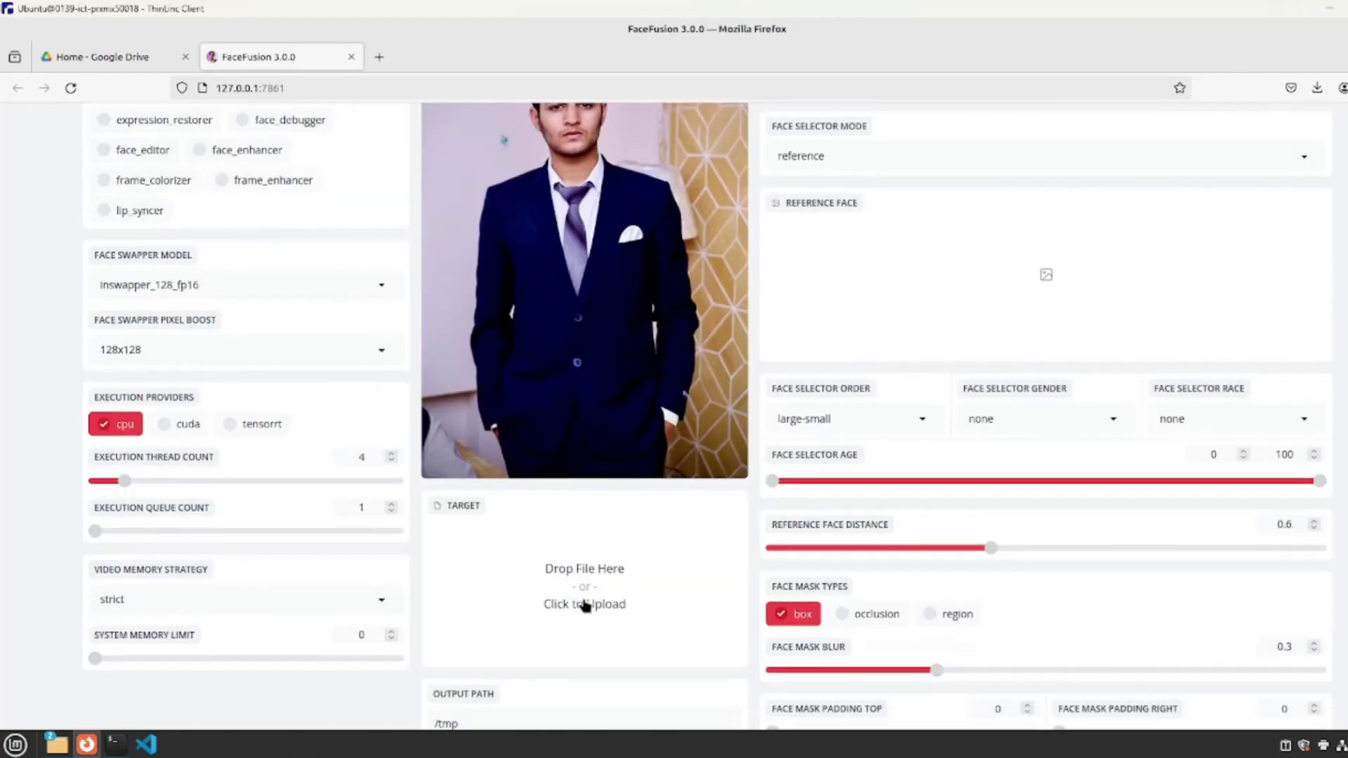
{"action": "left_click", "coordinate": [594, 456]}
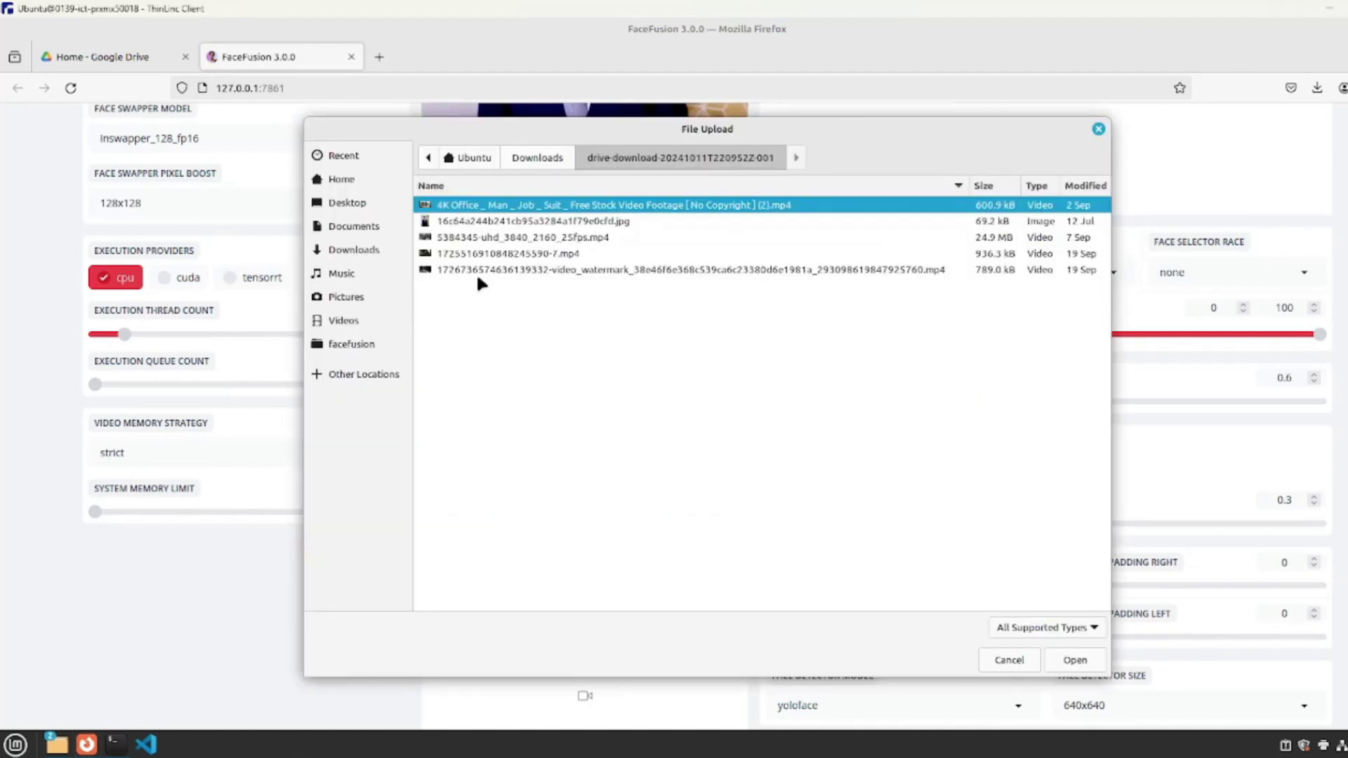
{"action": "double_click", "coordinate": [492, 253]}
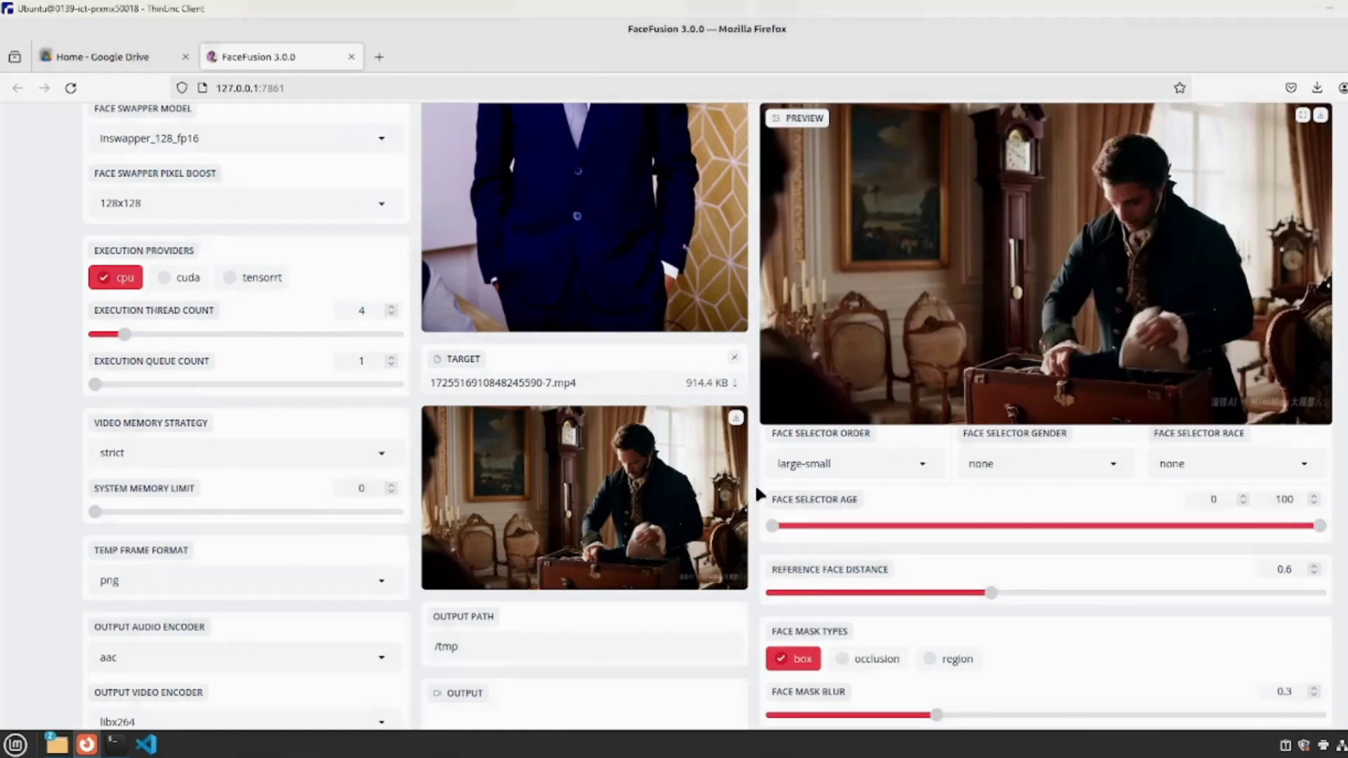
- Preview the face swap on the target video at frame 42 and at frame 72
{"action": "scroll", "coordinate": [756, 483], "scroll_direction": "up", "scroll_amount": 5}
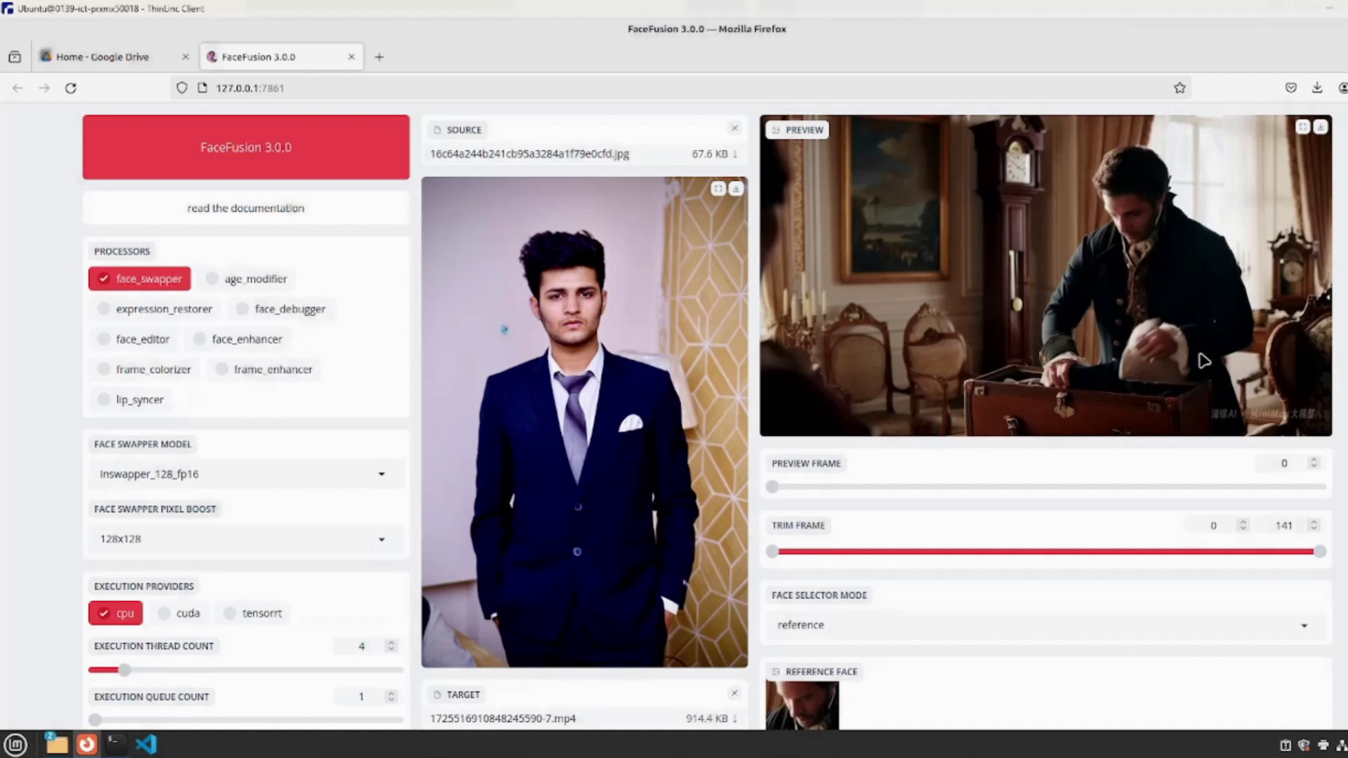
{"action": "left_click", "coordinate": [935, 486]}
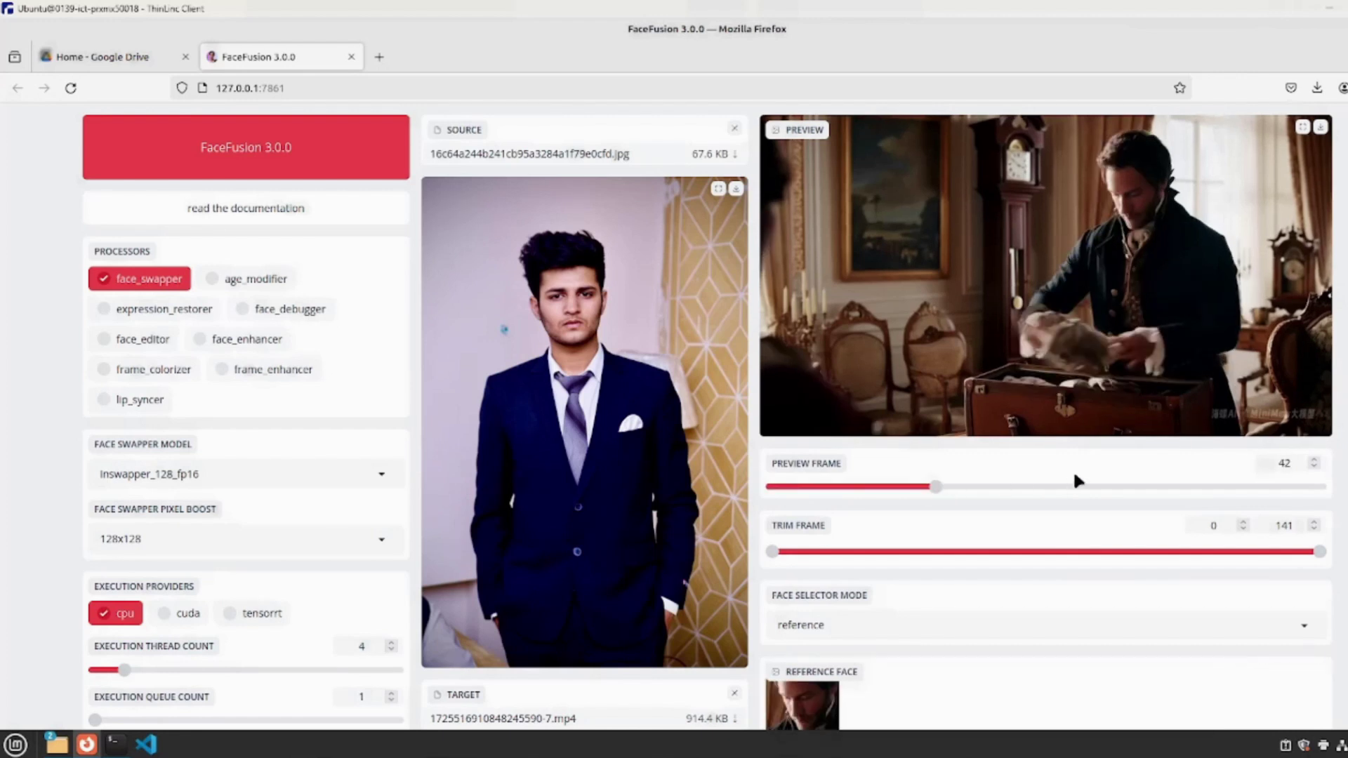
{"action": "left_click", "coordinate": [1057, 489]}
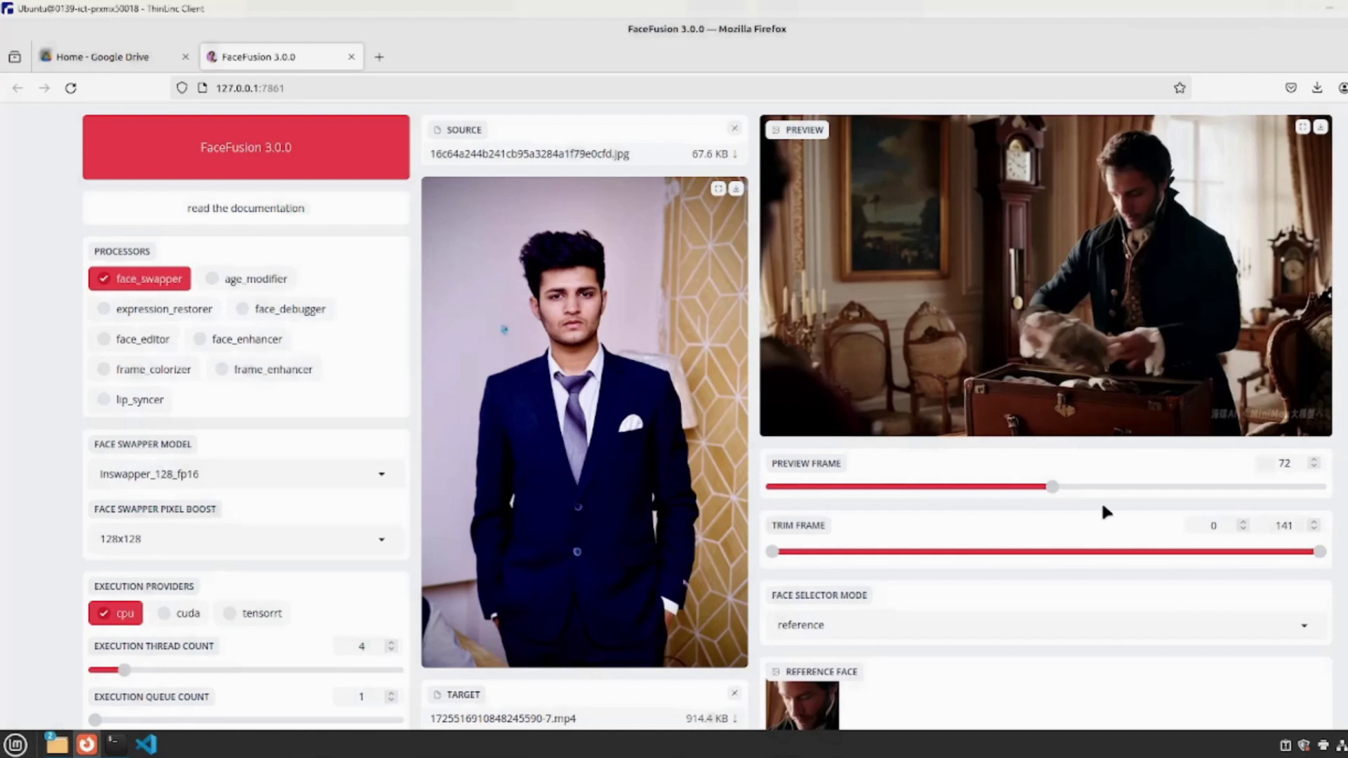
- Preview the face swap at frame 125 and start processing the target video with the default settings
{"action": "left_click", "coordinate": [1257, 488]}
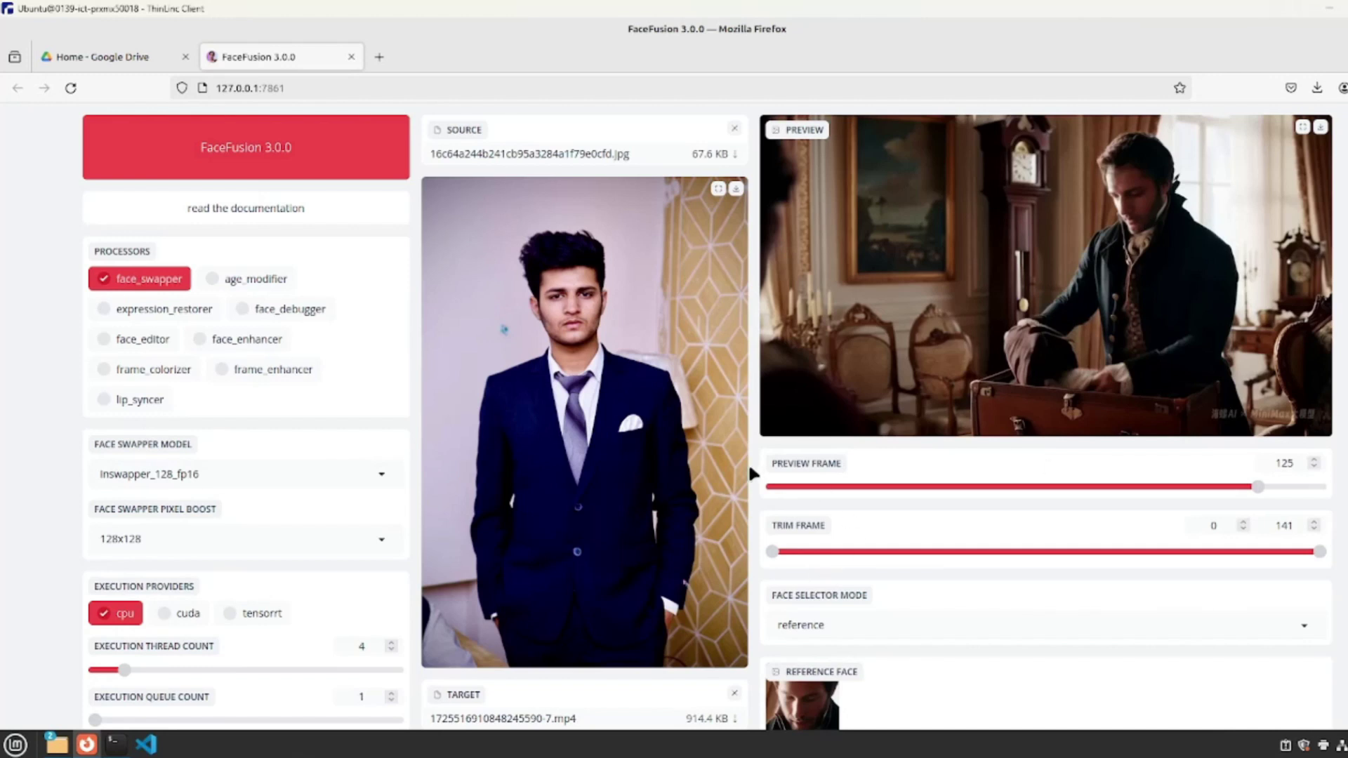
{"action": "scroll", "coordinate": [835, 673], "scroll_direction": "down", "scroll_amount": 1}
{"action": "scroll", "coordinate": [835, 673], "scroll_direction": "down", "scroll_amount": 2}
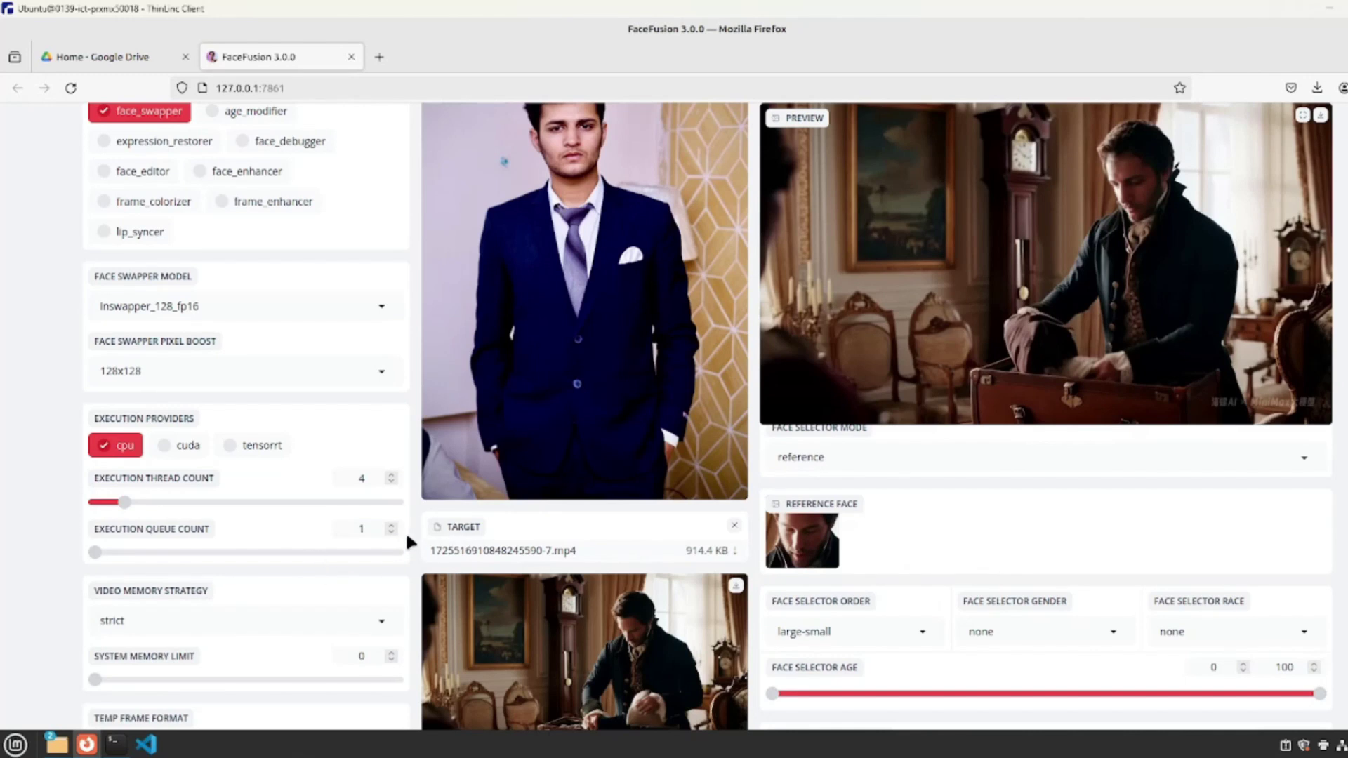
{"action": "scroll", "coordinate": [429, 491], "scroll_direction": "down", "scroll_amount": 3}
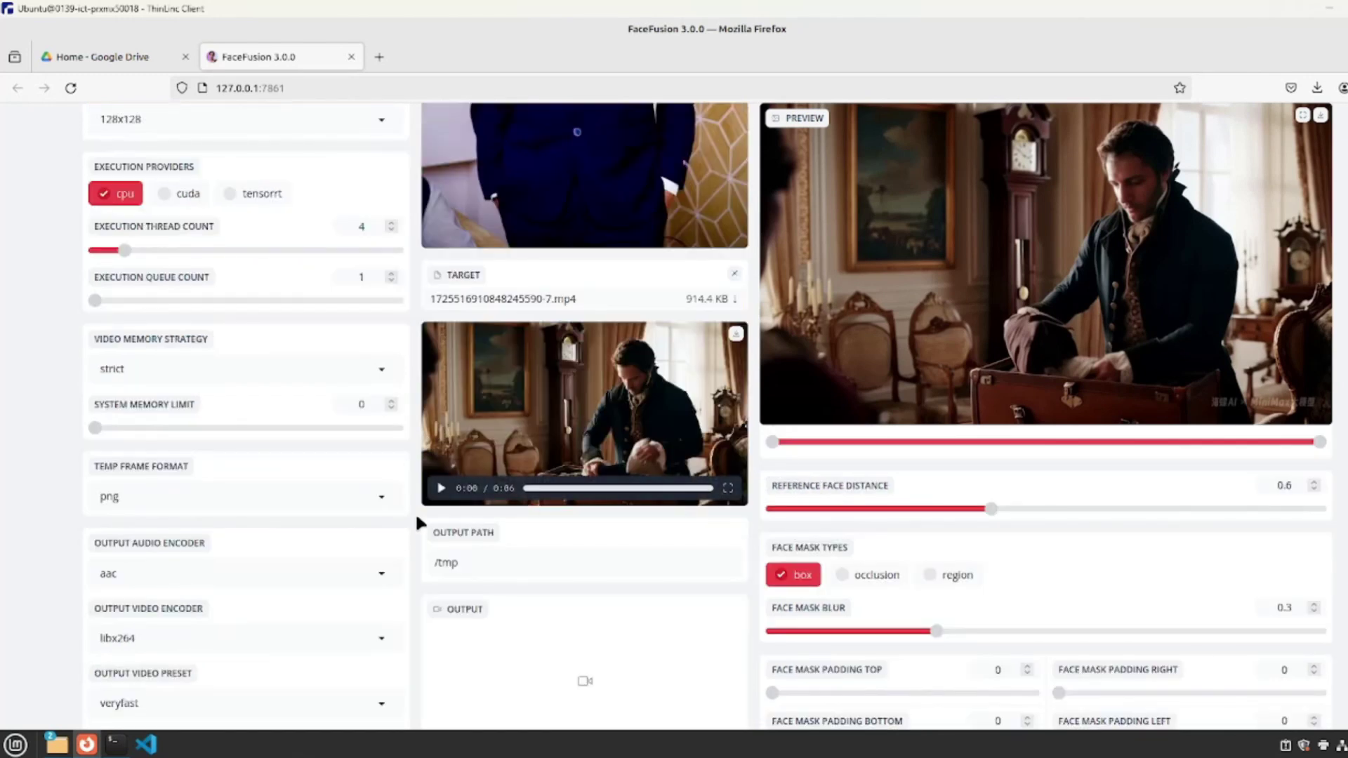
{"action": "scroll", "coordinate": [418, 520], "scroll_direction": "down", "scroll_amount": 3}
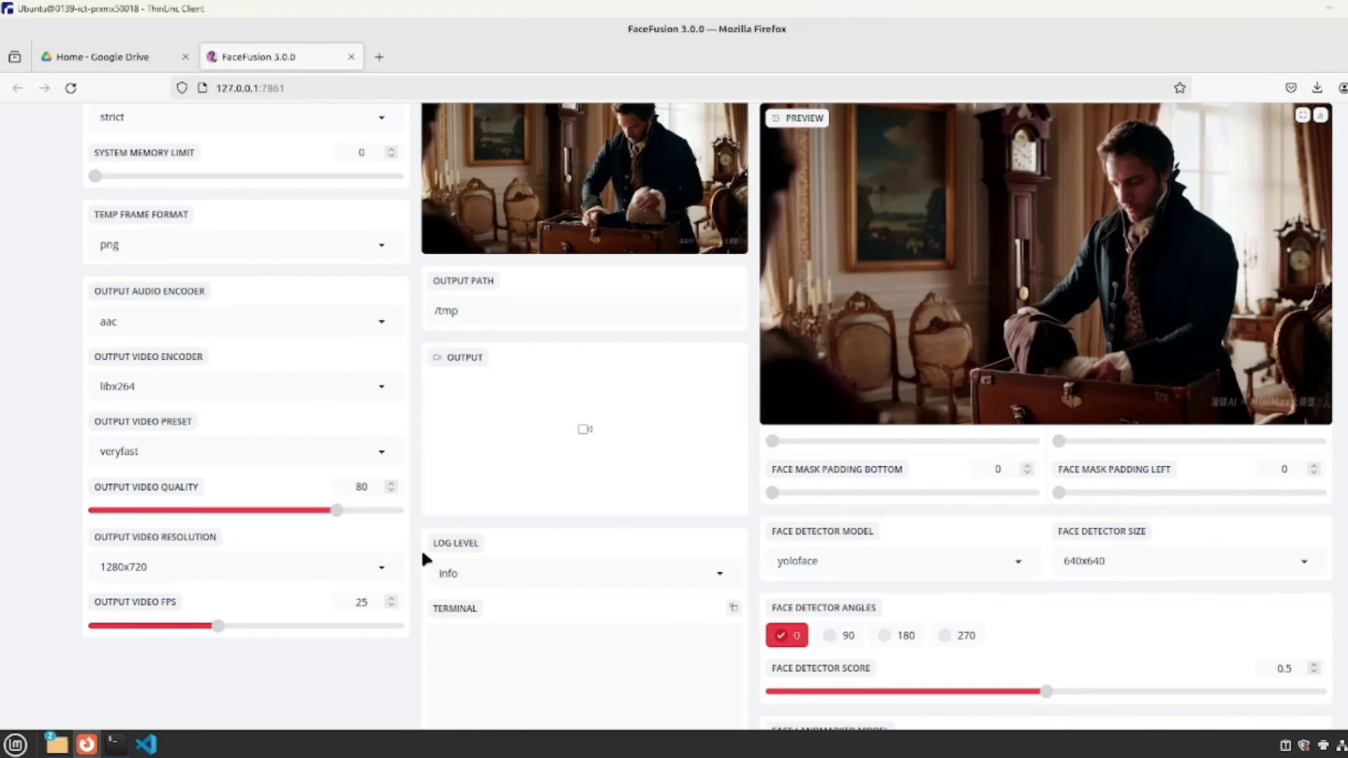
{"action": "scroll", "coordinate": [398, 660], "scroll_direction": "down", "scroll_amount": 2}
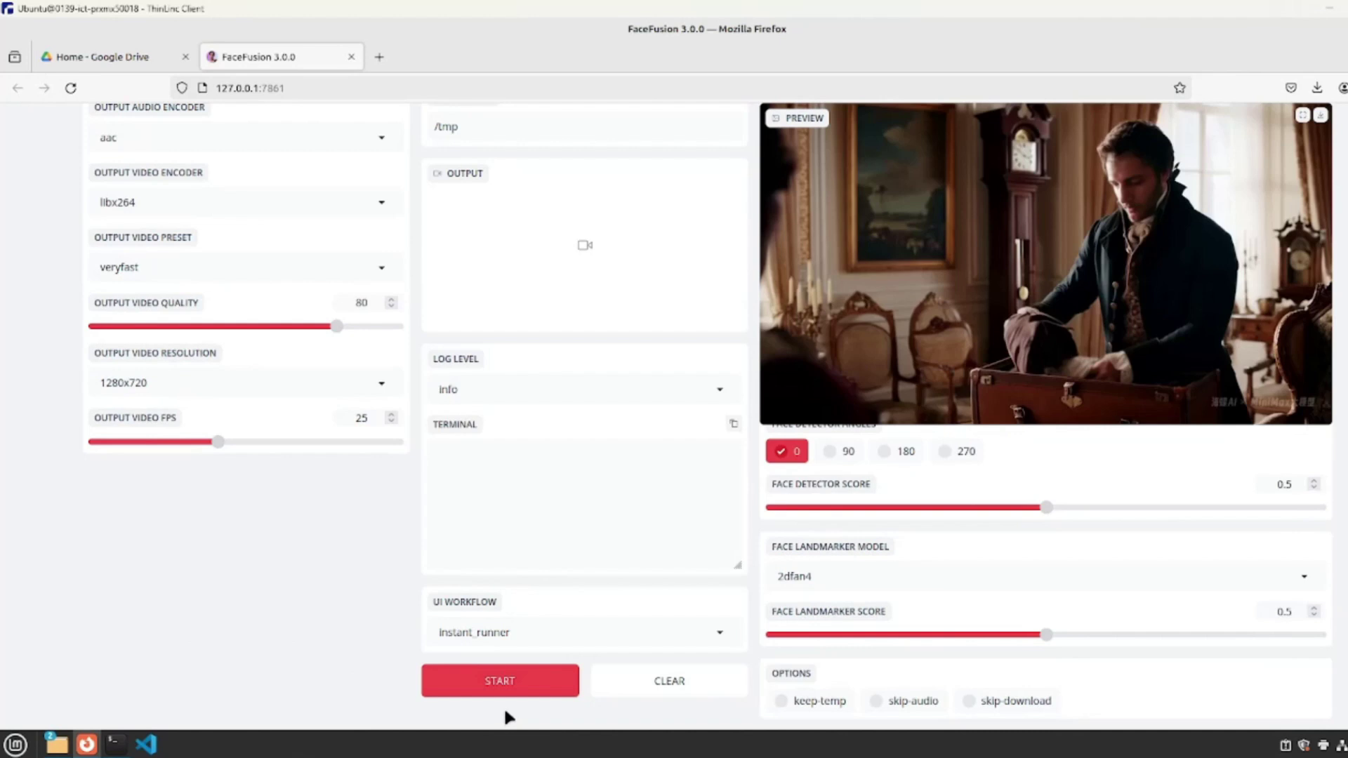
{"action": "left_click", "coordinate": [503, 680]}
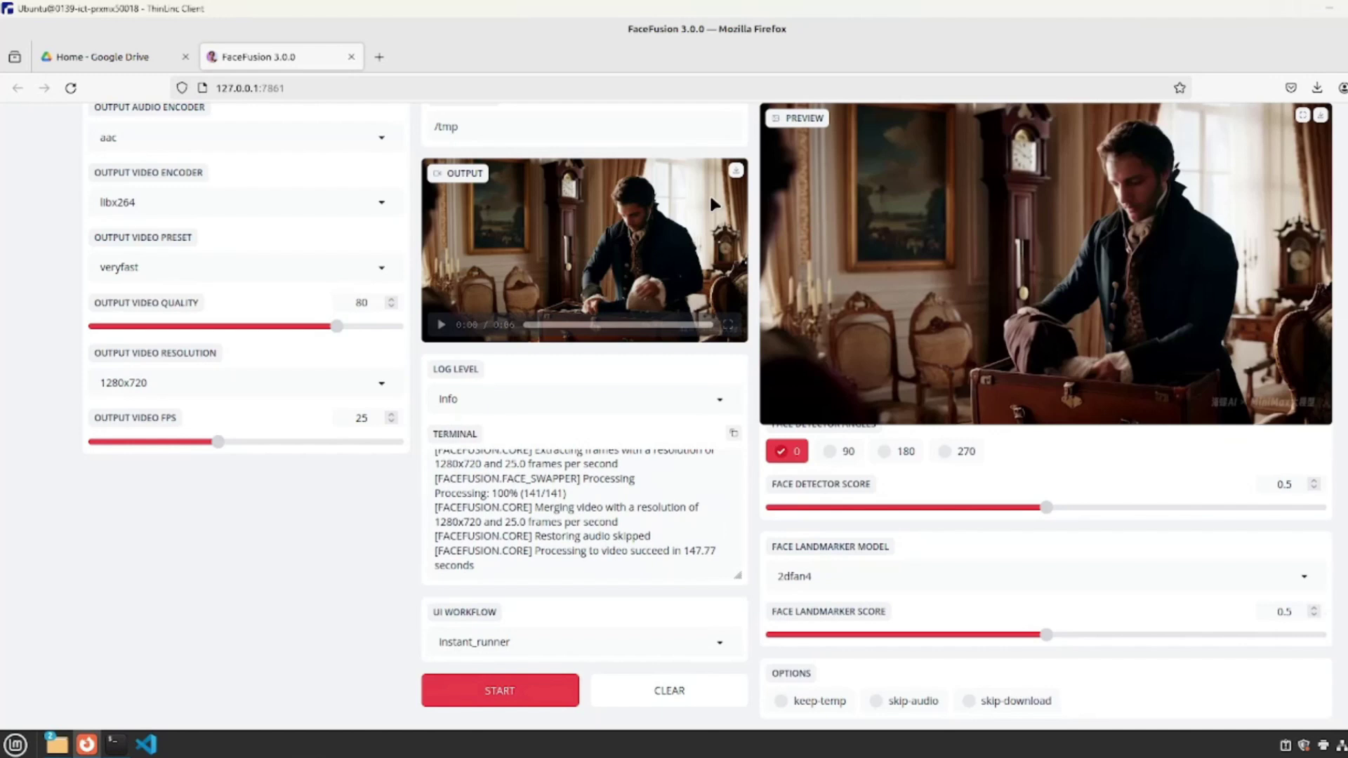
- Download the finished face-swapped output video
{"action": "mouse_move", "coordinate": [731, 179]}
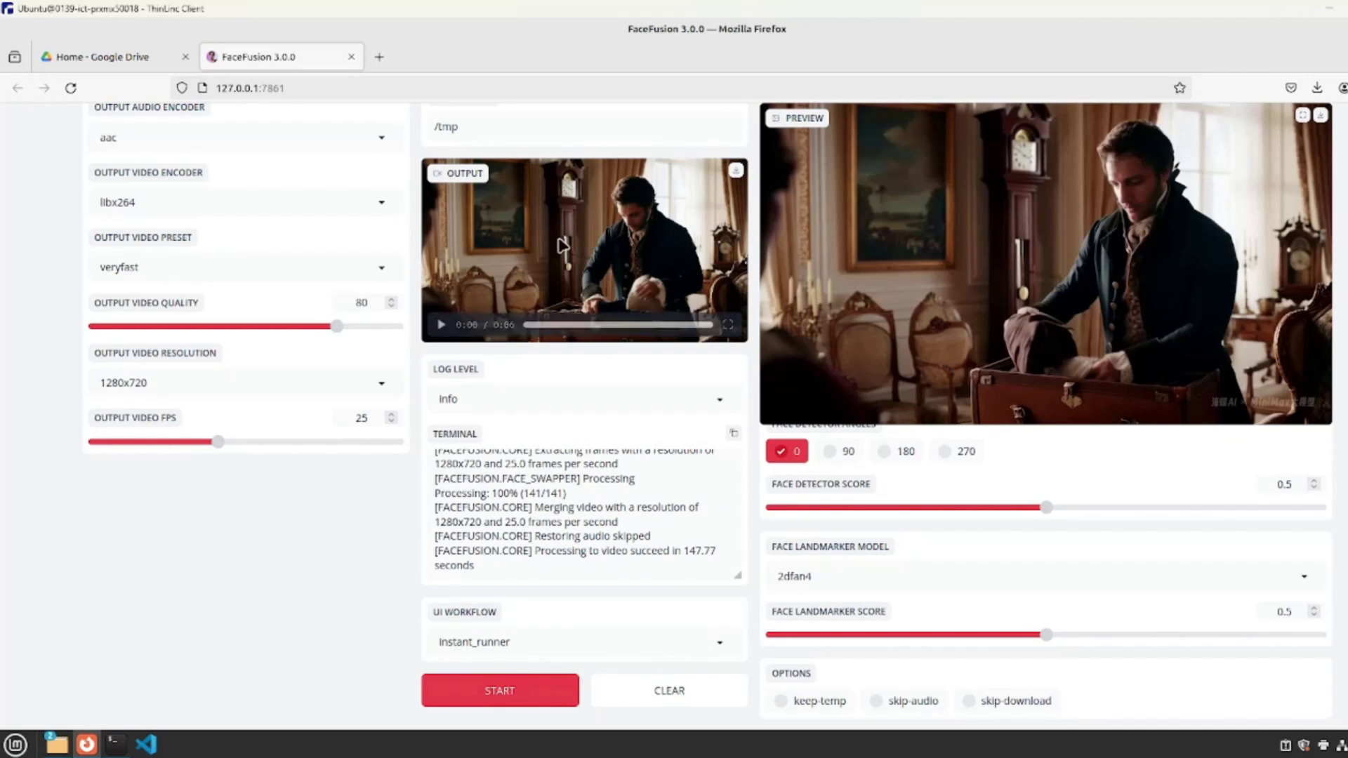
{"action": "left_click", "coordinate": [735, 170]}
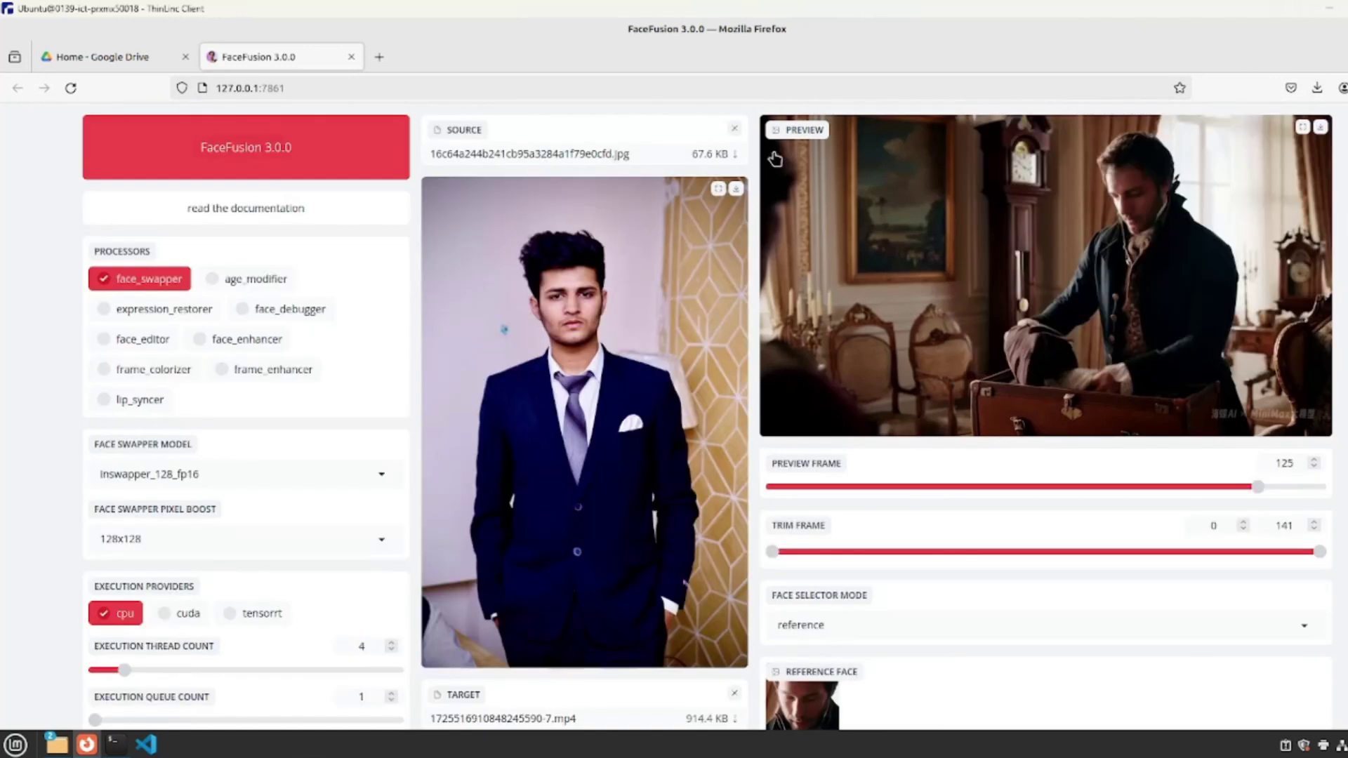
- Remove the current target video and upload 5384345-uhd_3840_2160_25fps.mp4 as the new target
{"action": "scroll", "coordinate": [621, 387], "scroll_direction": "down", "scroll_amount": 3}
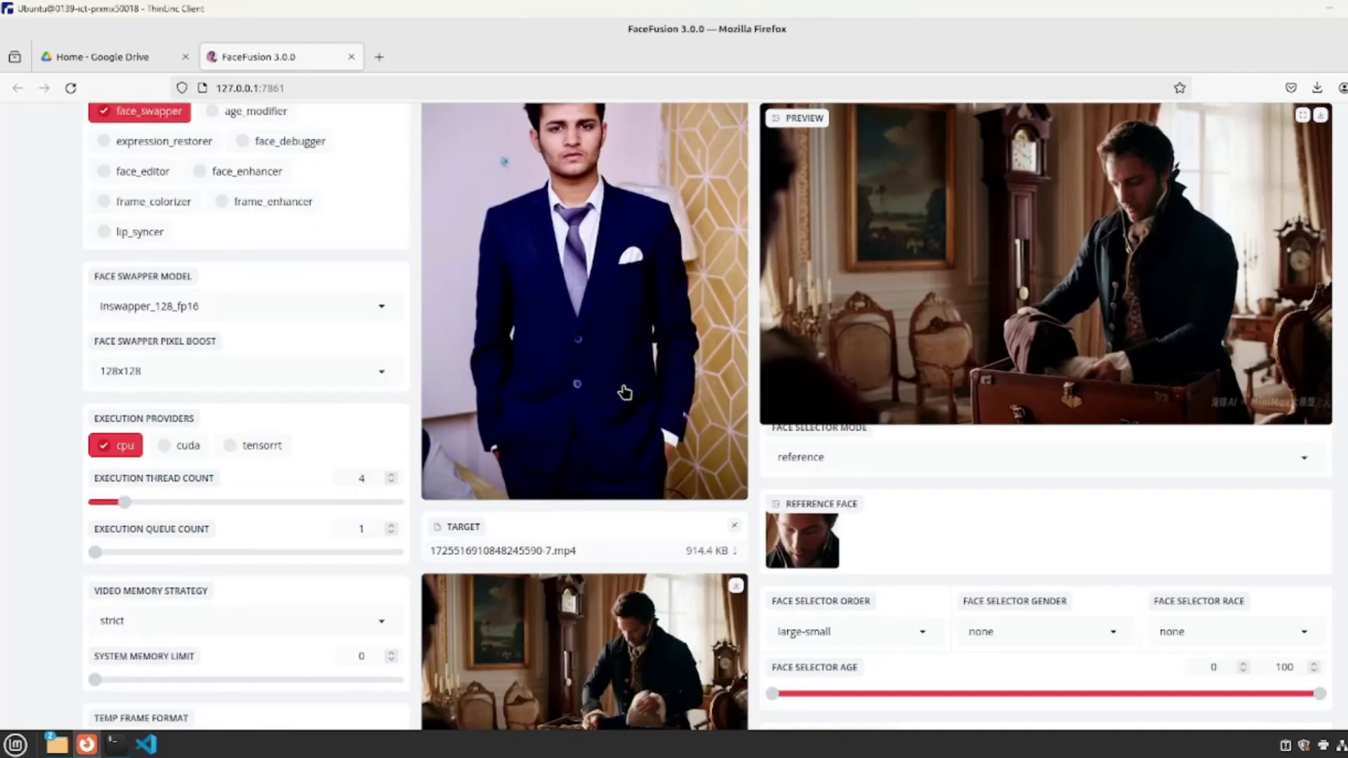
{"action": "left_click", "coordinate": [735, 529]}
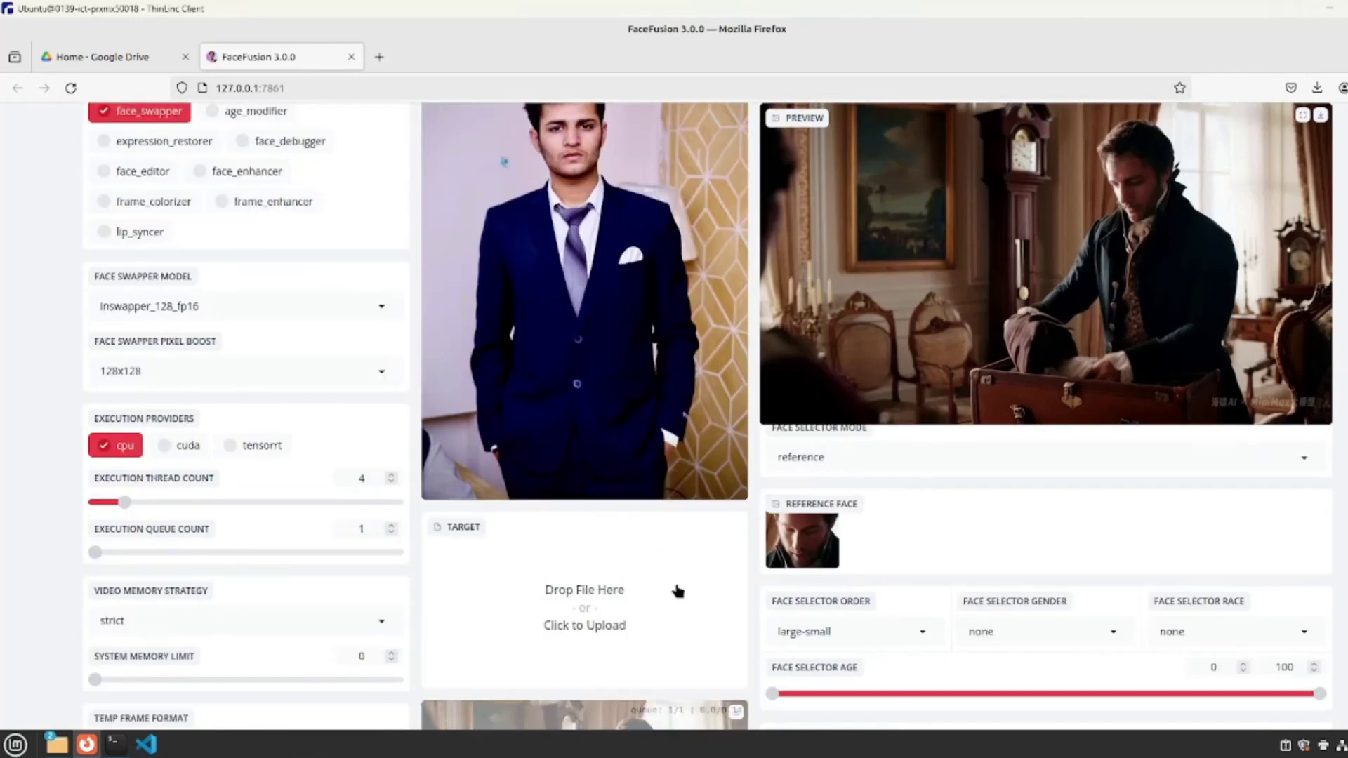
{"action": "left_click", "coordinate": [574, 615]}
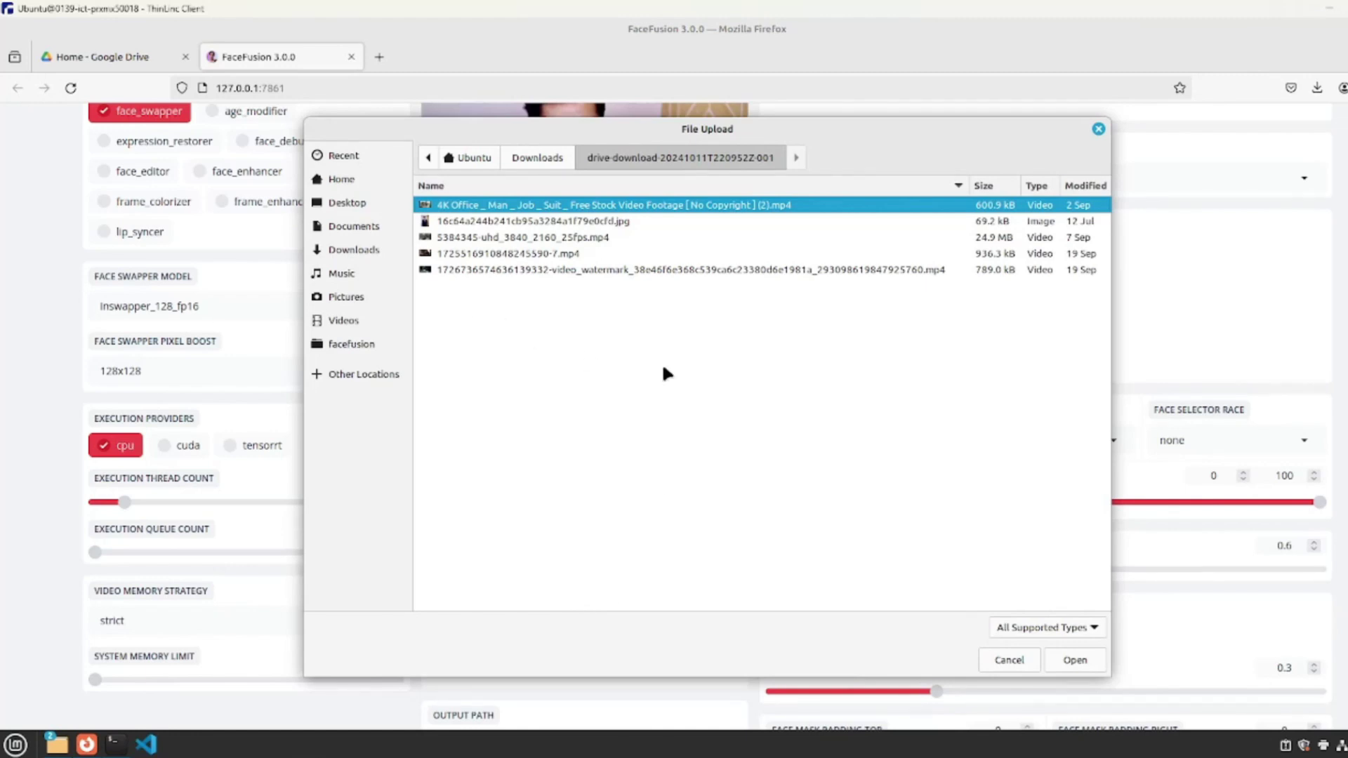
{"action": "double_click", "coordinate": [475, 245]}
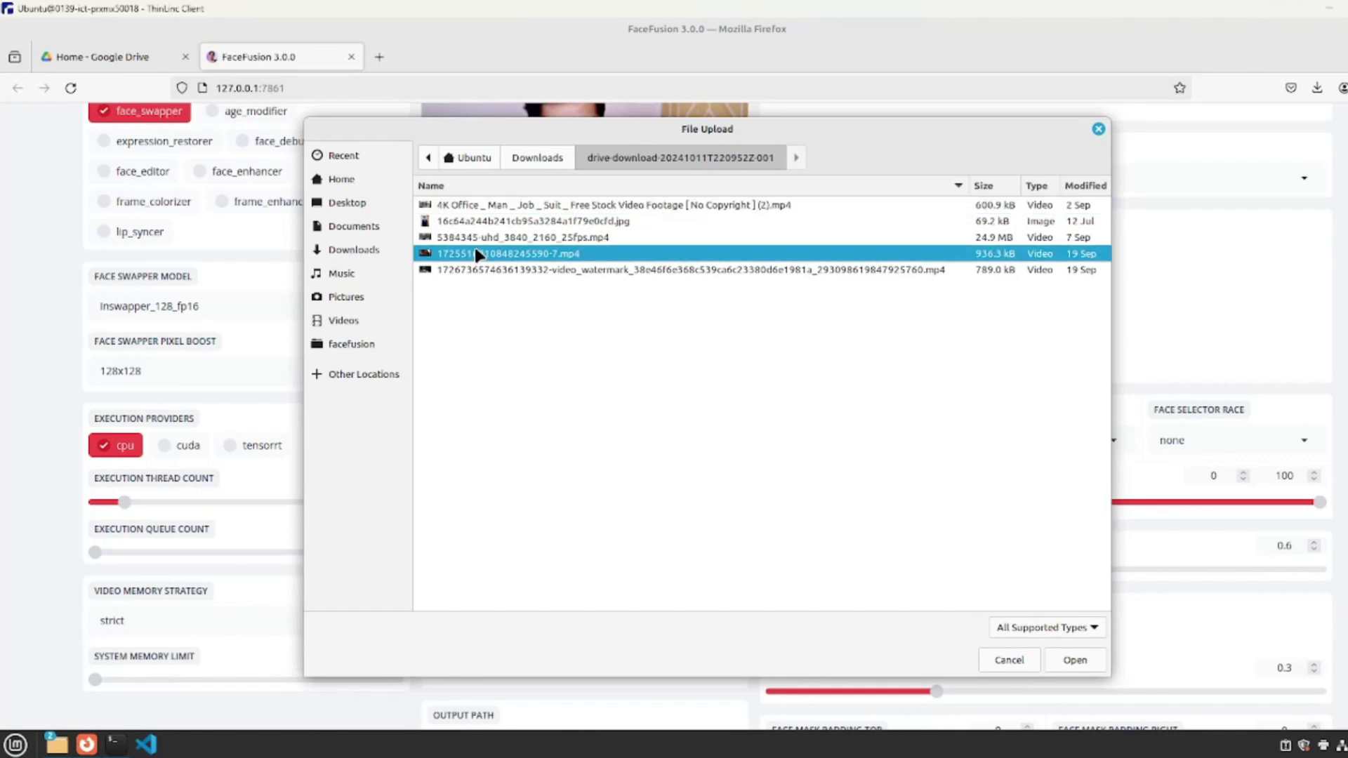
- Choose the woman's face as the reference face for the swap in the couple video
{"action": "scroll", "coordinate": [679, 550], "scroll_direction": "down", "scroll_amount": 2}
{"action": "scroll", "coordinate": [679, 549], "scroll_direction": "down", "scroll_amount": 2}
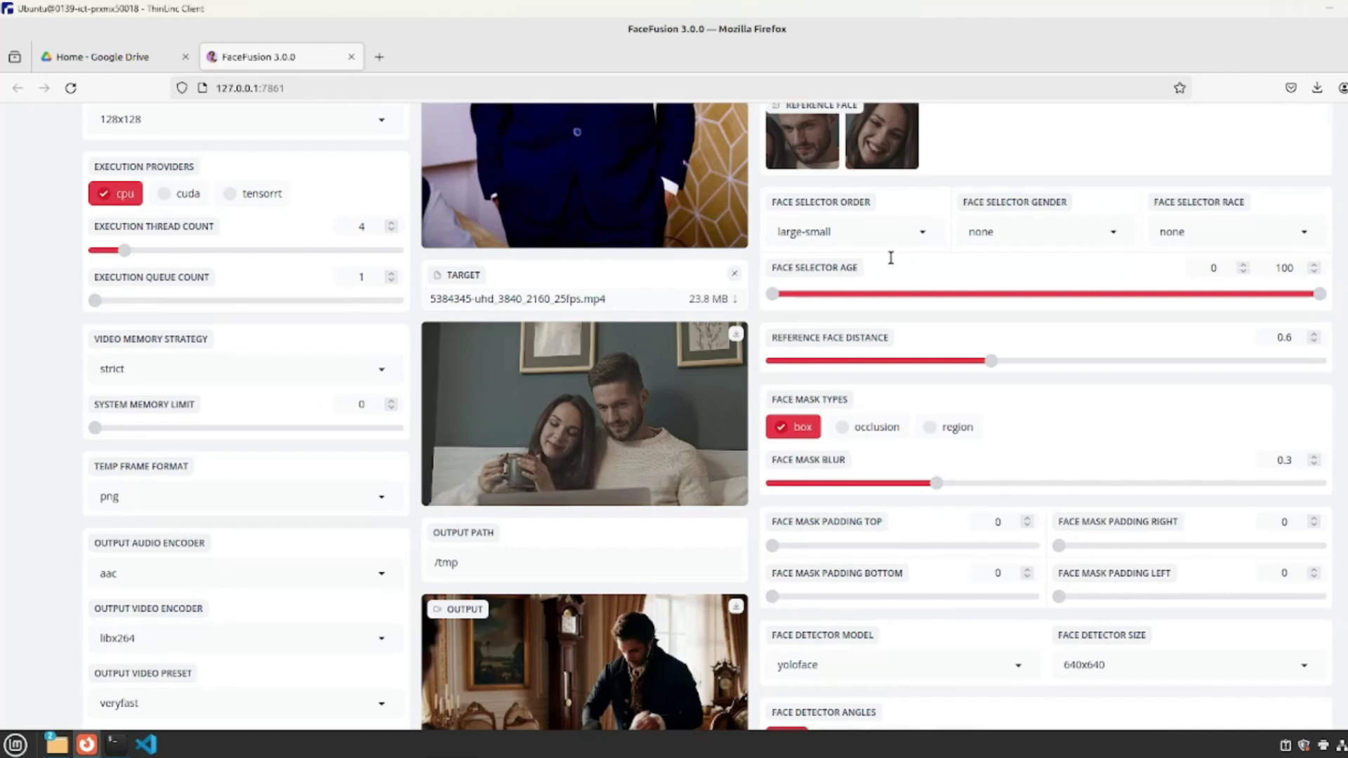
{"action": "scroll", "coordinate": [891, 297], "scroll_direction": "up", "scroll_amount": 6}
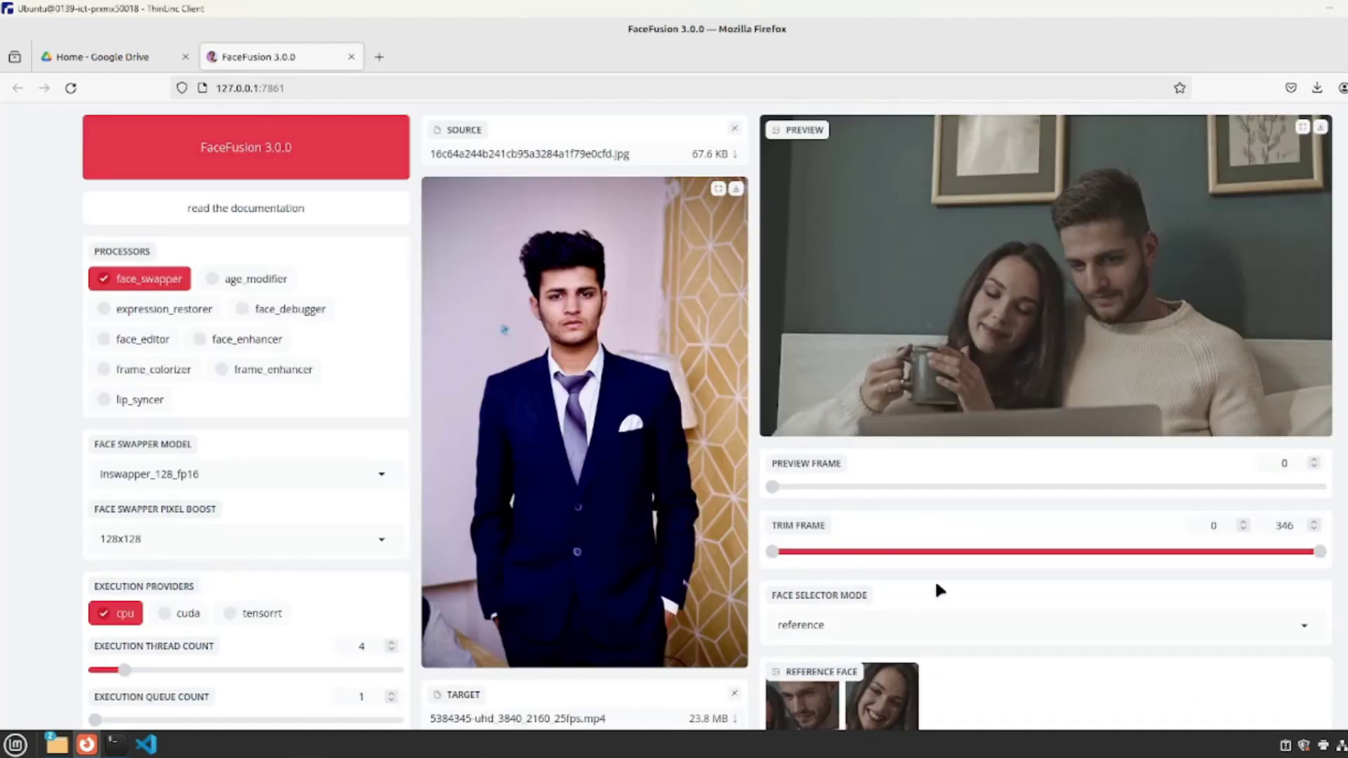
{"action": "scroll", "coordinate": [951, 559], "scroll_direction": "down", "scroll_amount": 2}
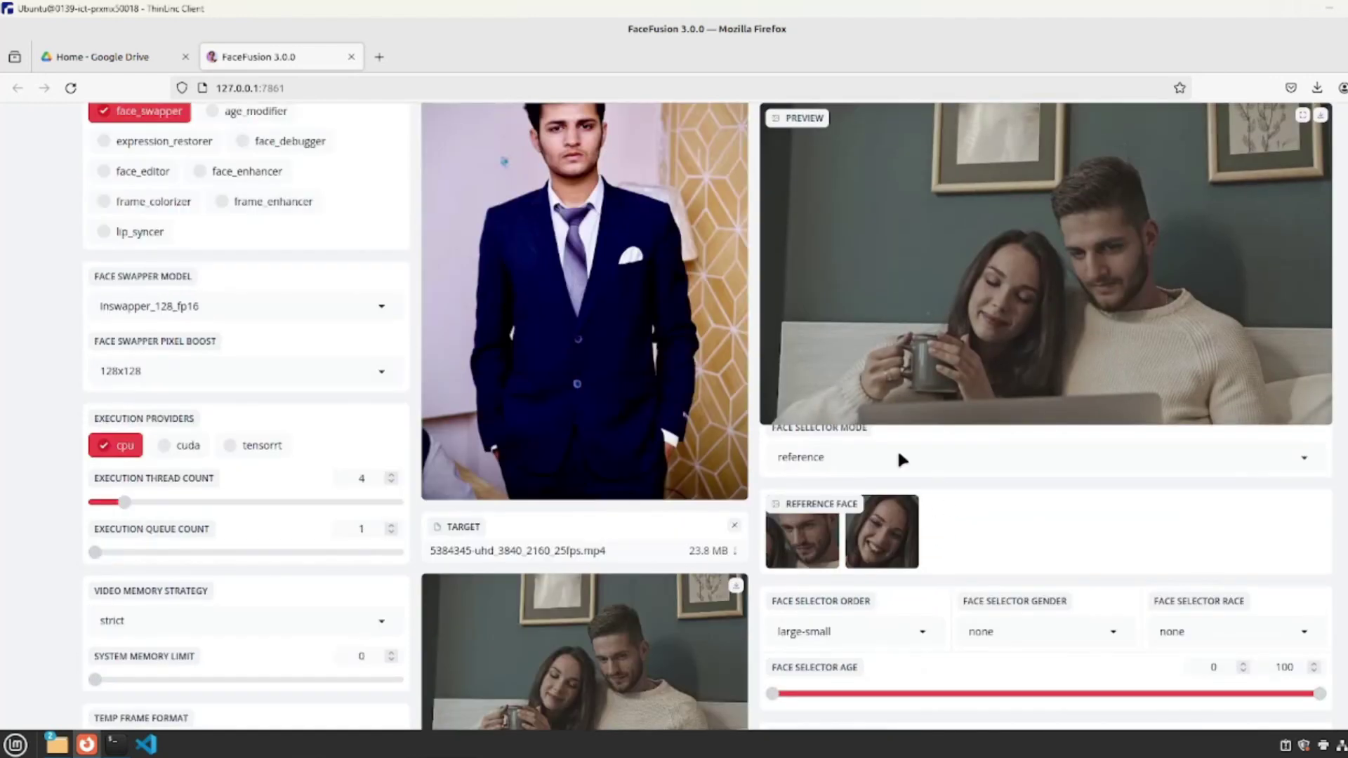
{"action": "left_click", "coordinate": [886, 545]}
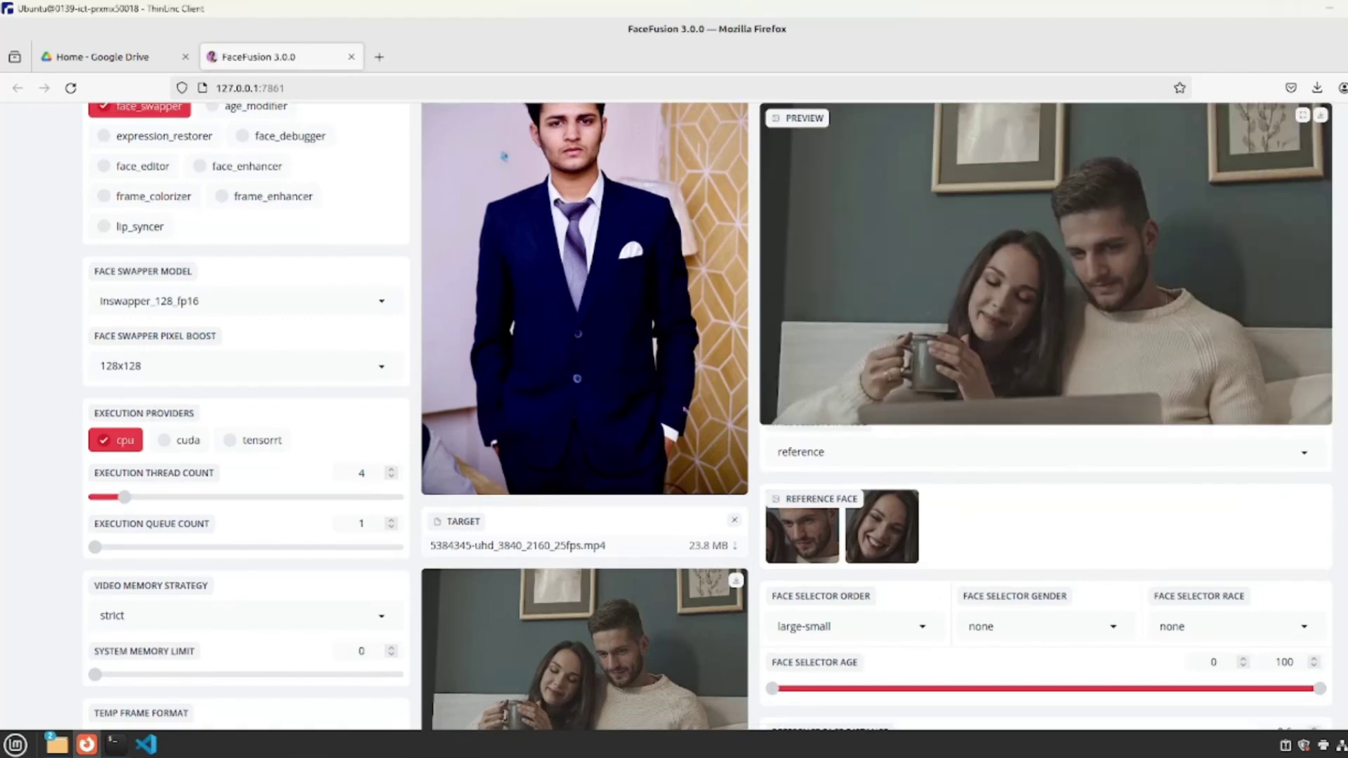
- Look over the execution, output, face selector and face mask settings for the couple video
{"action": "scroll", "coordinate": [674, 422], "scroll_direction": "down", "scroll_amount": 3}
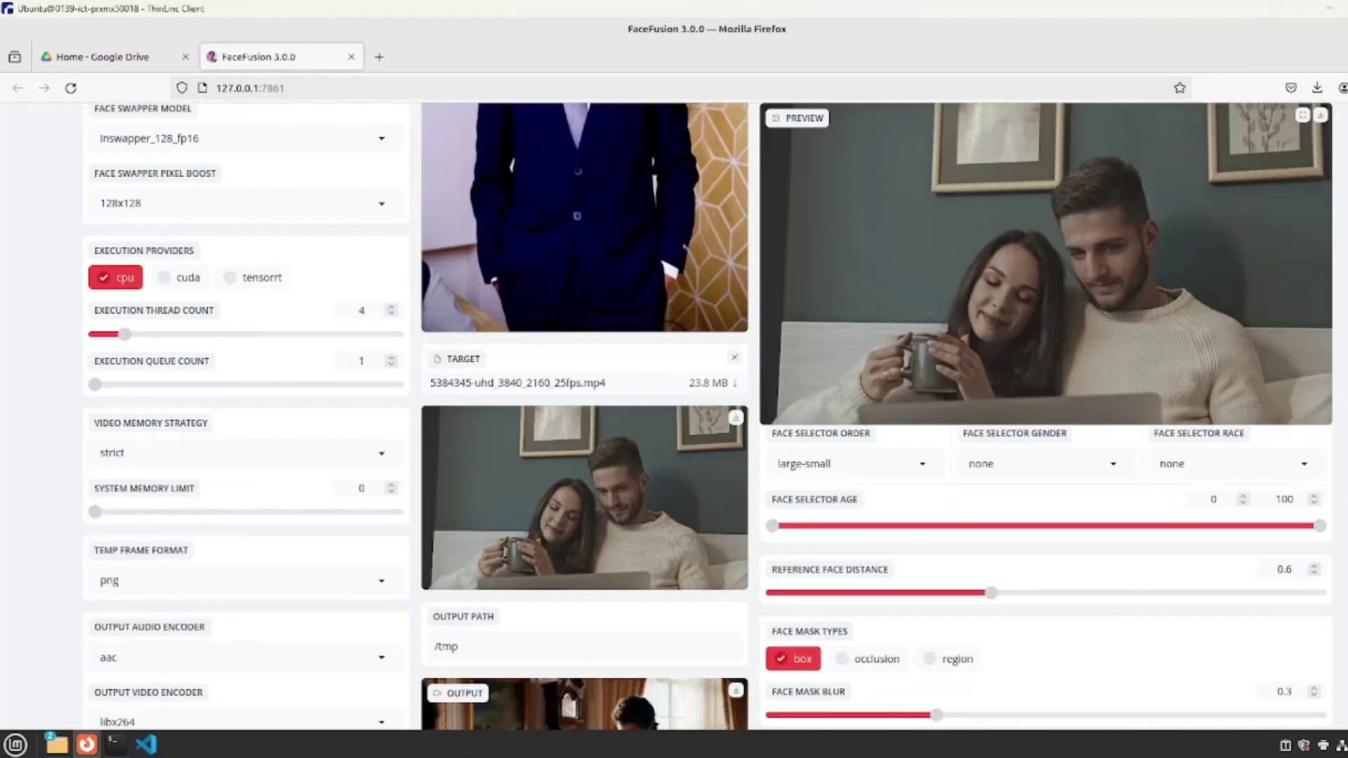
{"action": "scroll", "coordinate": [675, 422], "scroll_direction": "down", "scroll_amount": 4}
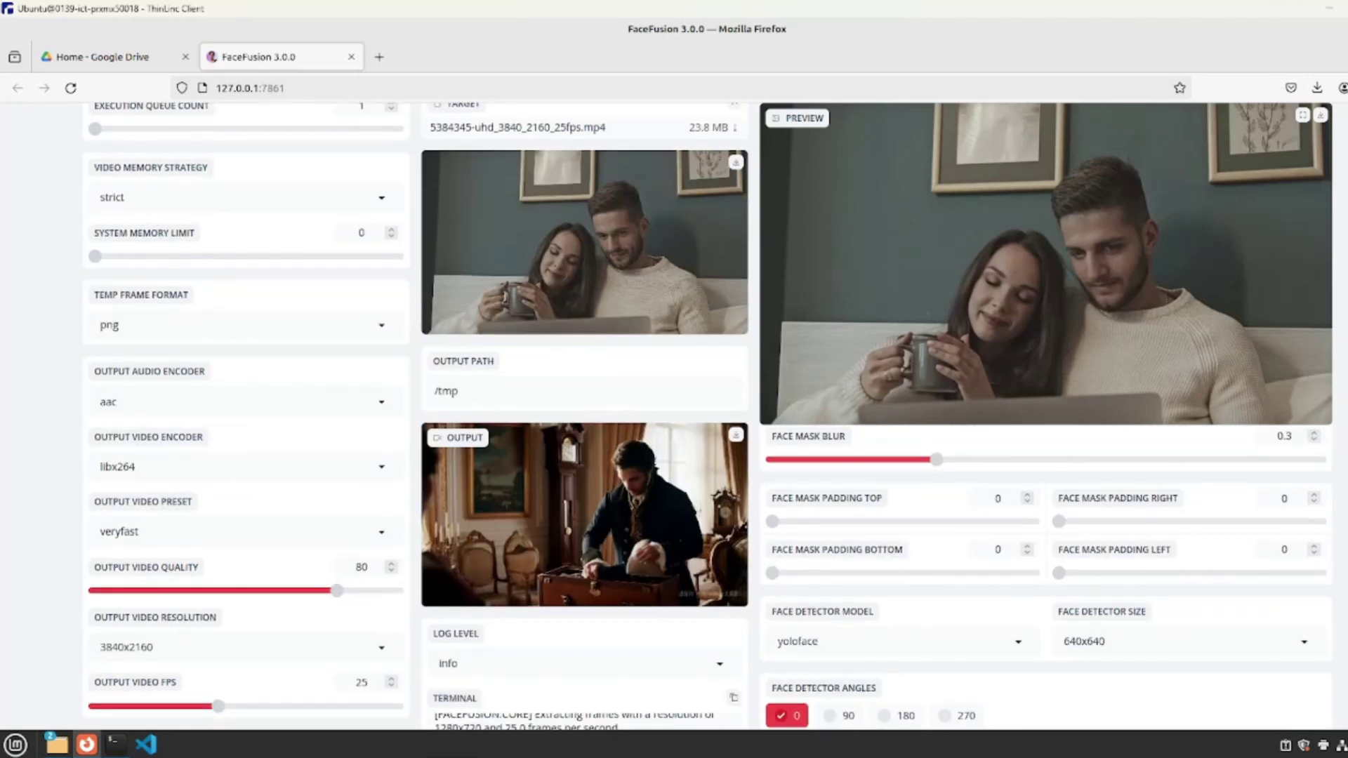
{"action": "scroll", "coordinate": [460, 705], "scroll_direction": "down", "scroll_amount": 4}
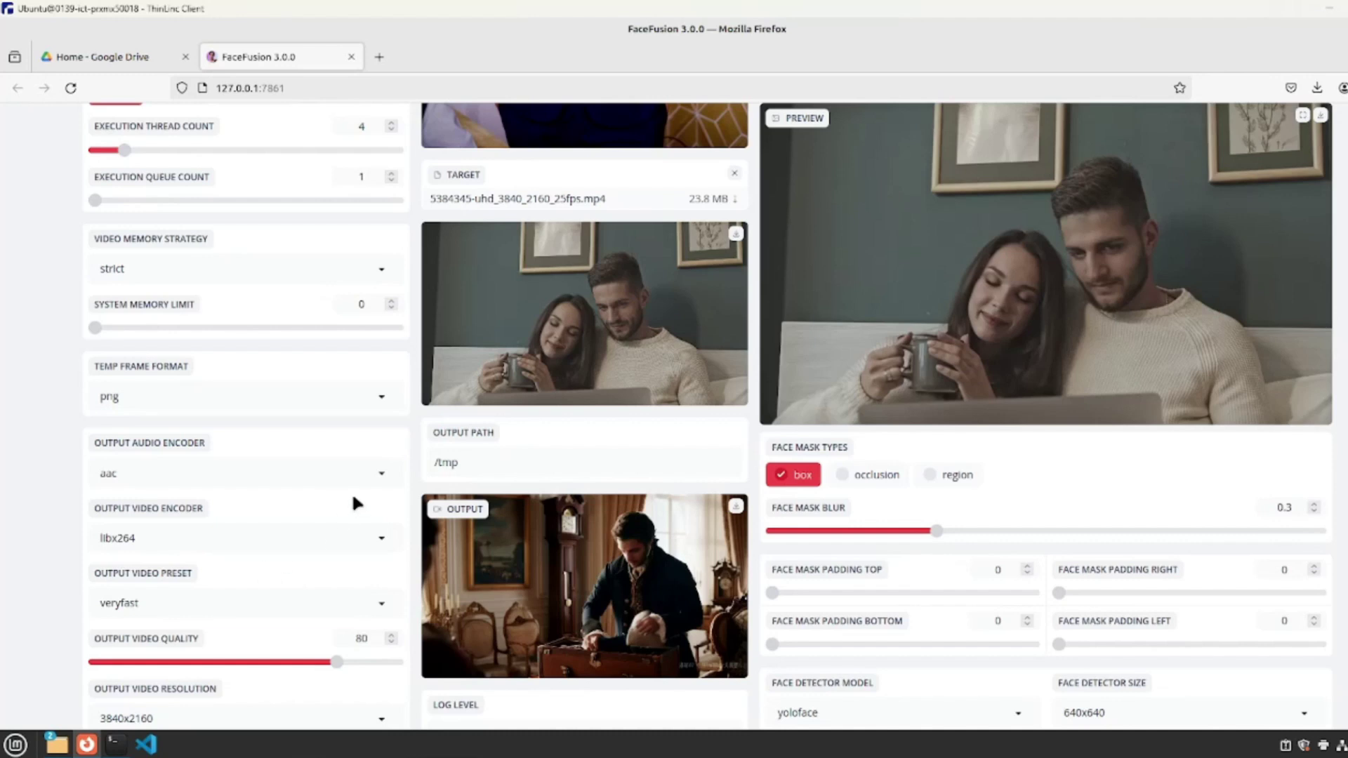
{"action": "scroll", "coordinate": [353, 497], "scroll_direction": "up", "scroll_amount": 4}
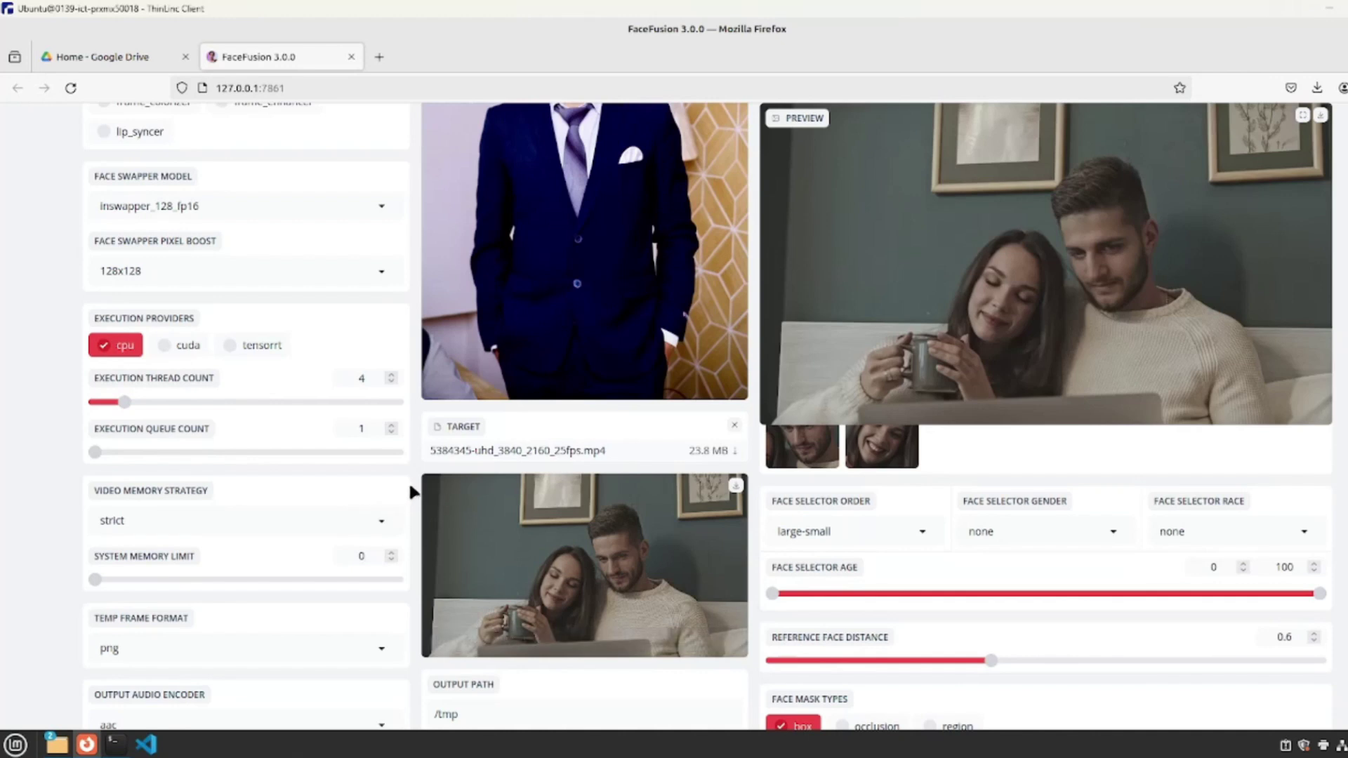
{"action": "scroll", "coordinate": [413, 492], "scroll_direction": "up", "scroll_amount": 4}
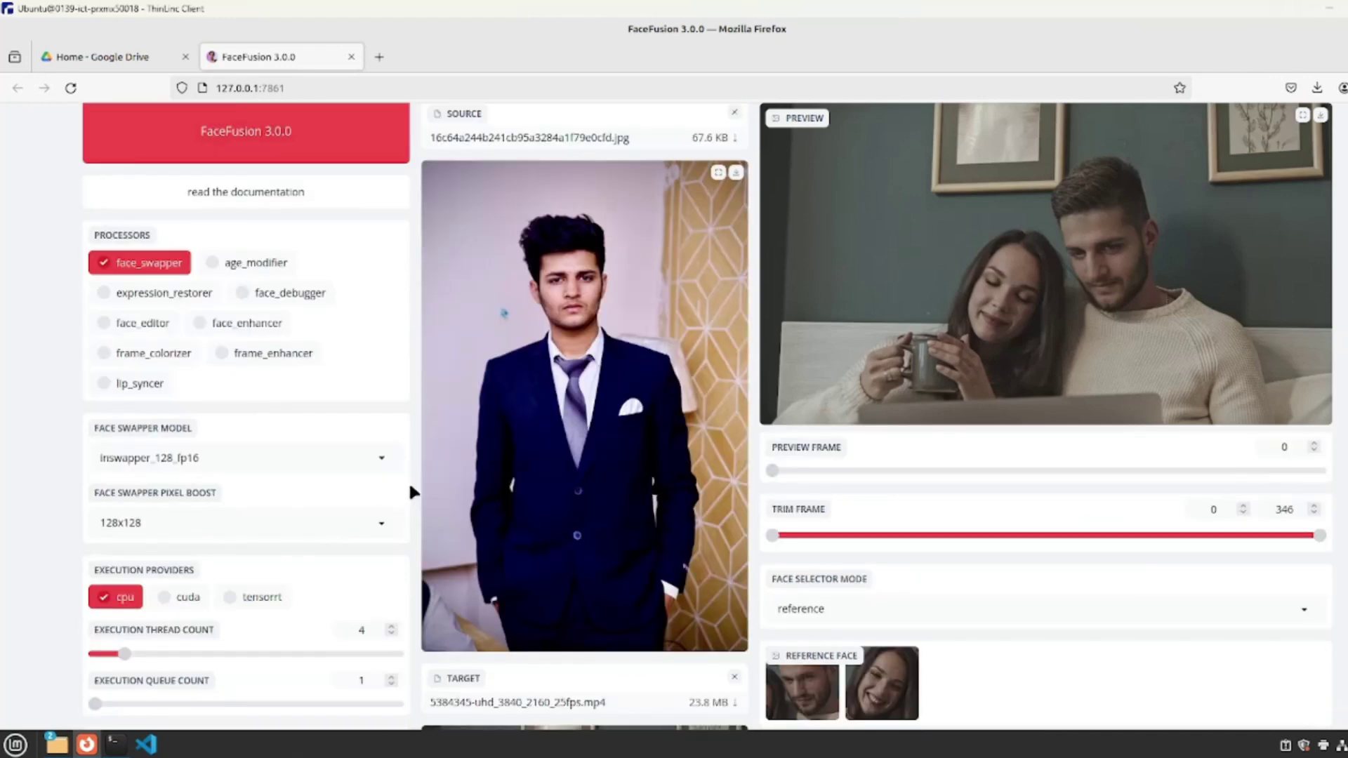